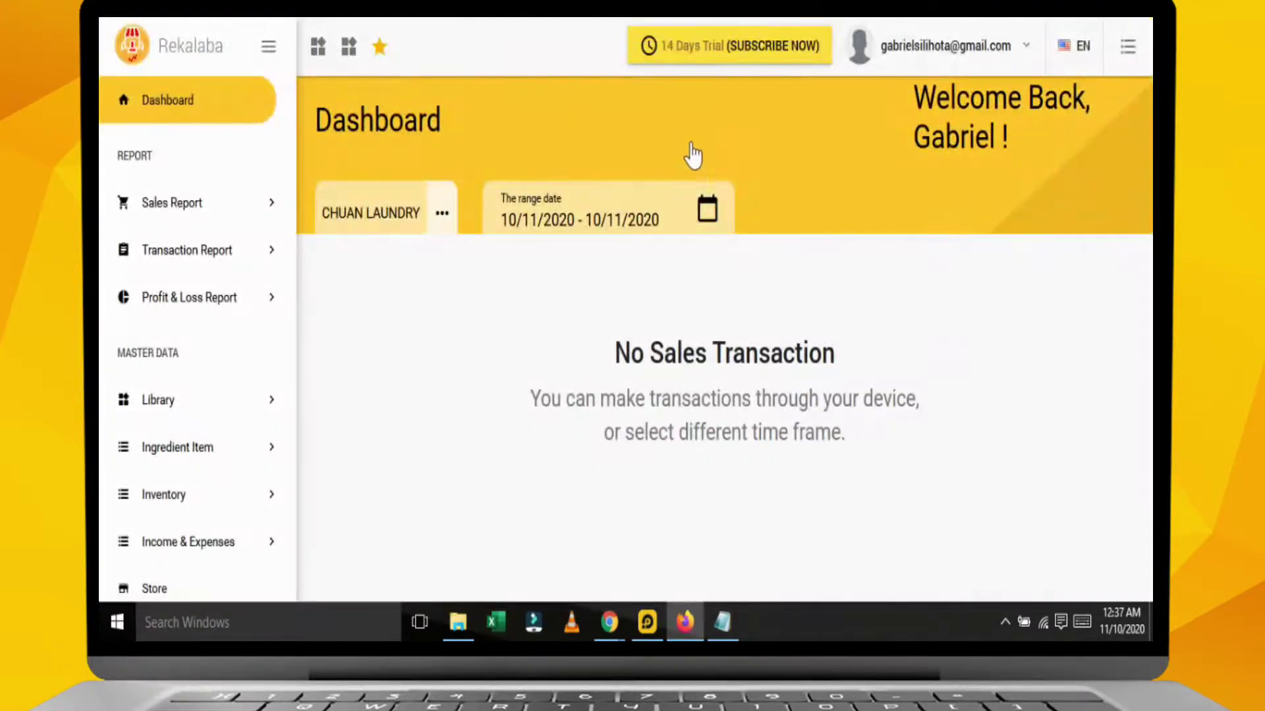
Expand Employee in the sidebar and open the Role list showing Cashier and Admin Staff.
{"action": "scroll", "coordinate": [221, 379], "scroll_direction": "down", "scroll_amount": 3}
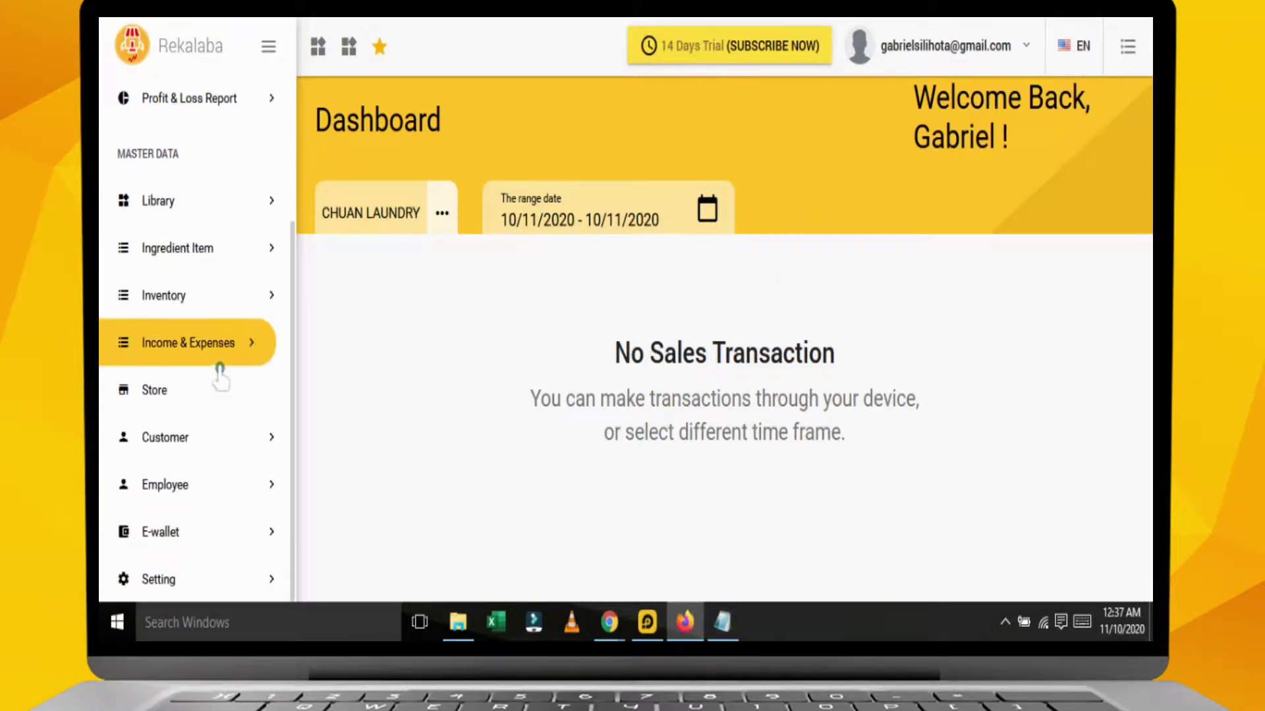
{"action": "left_click", "coordinate": [196, 500]}
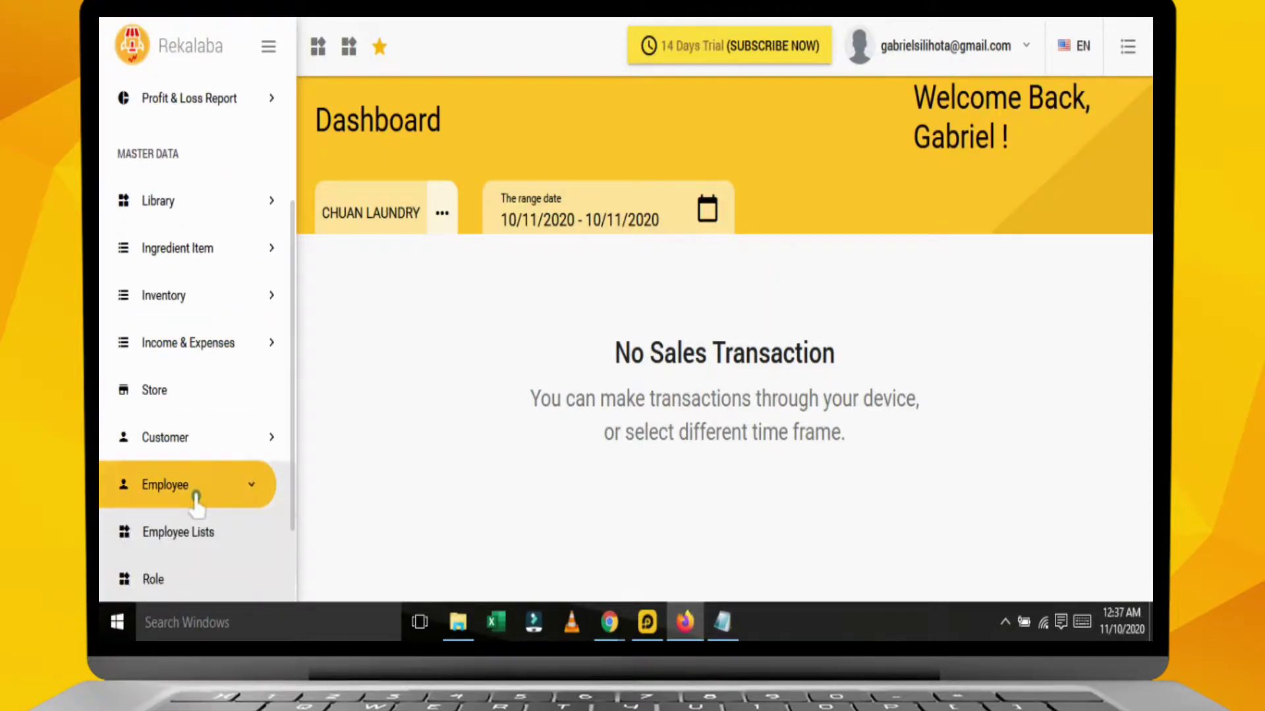
{"action": "scroll", "coordinate": [197, 500], "scroll_direction": "down", "scroll_amount": 2}
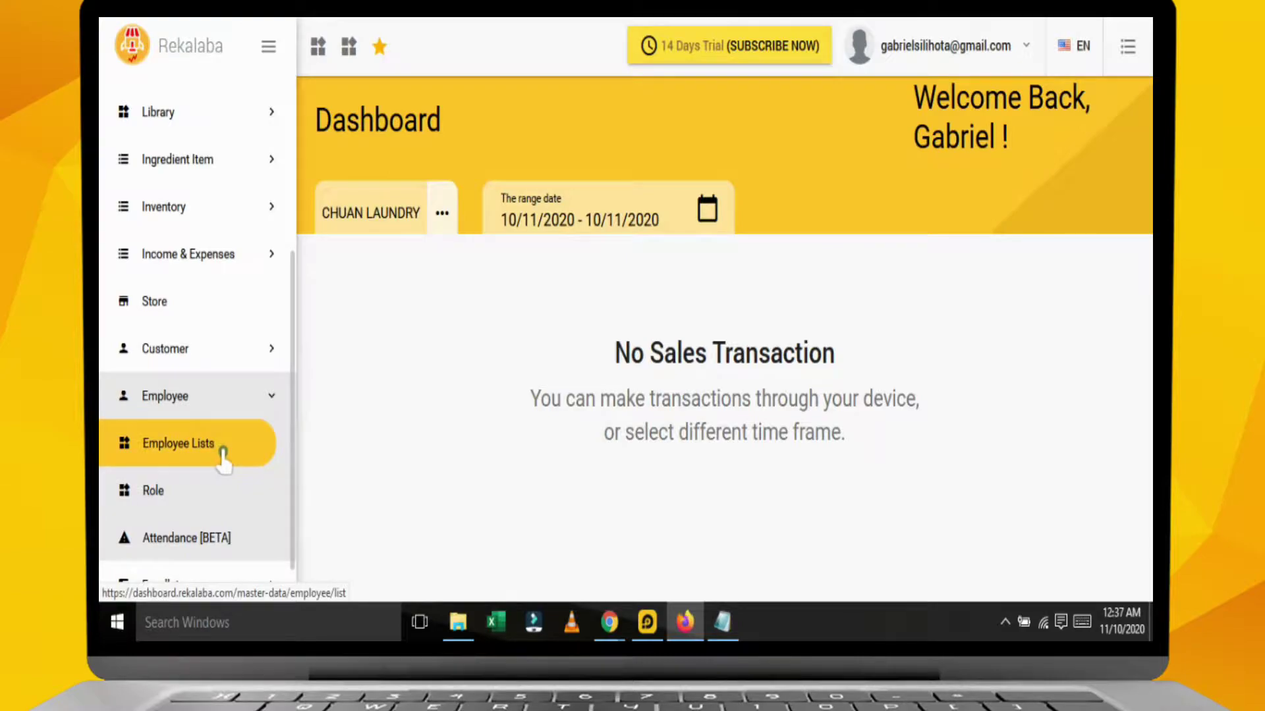
{"action": "scroll", "coordinate": [184, 500], "scroll_direction": "down", "scroll_amount": 1}
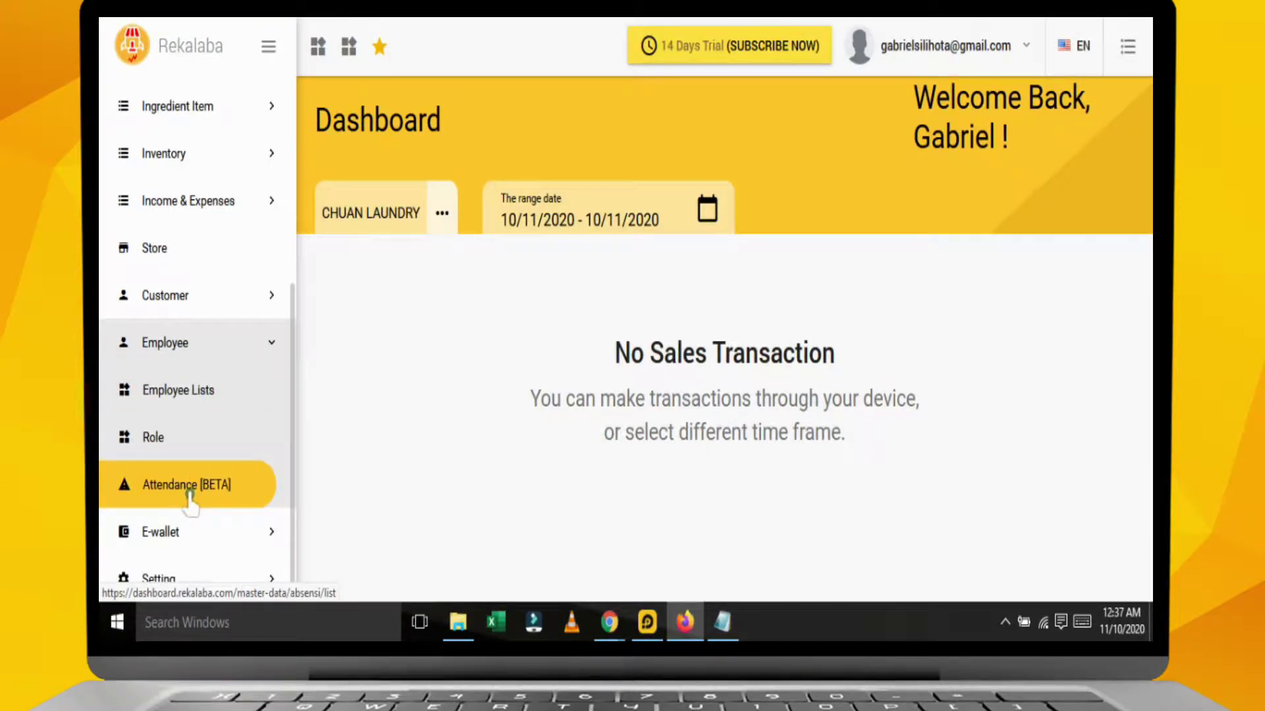
{"action": "left_click", "coordinate": [180, 452]}
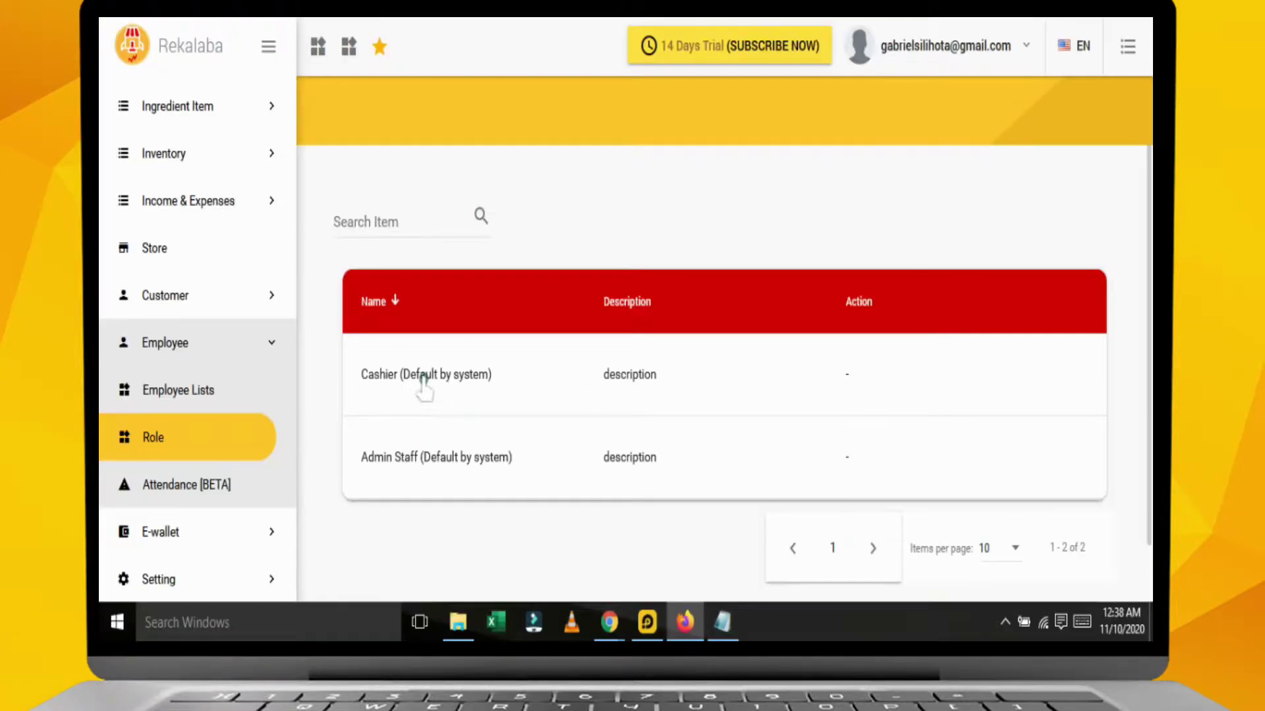
In the Cashier role, set Role Grade to 1 and untick the Manage Item app permission.
{"action": "left_click", "coordinate": [423, 382]}
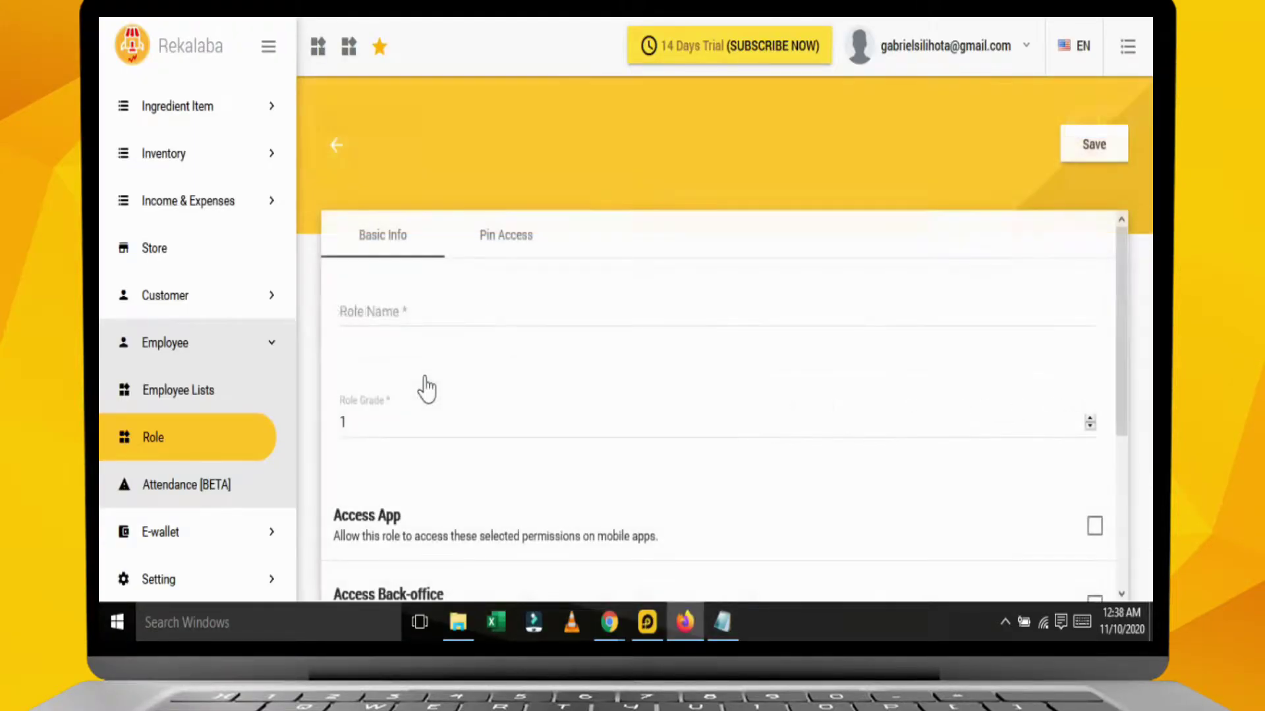
{"action": "scroll", "coordinate": [435, 432], "scroll_direction": "down", "scroll_amount": 3}
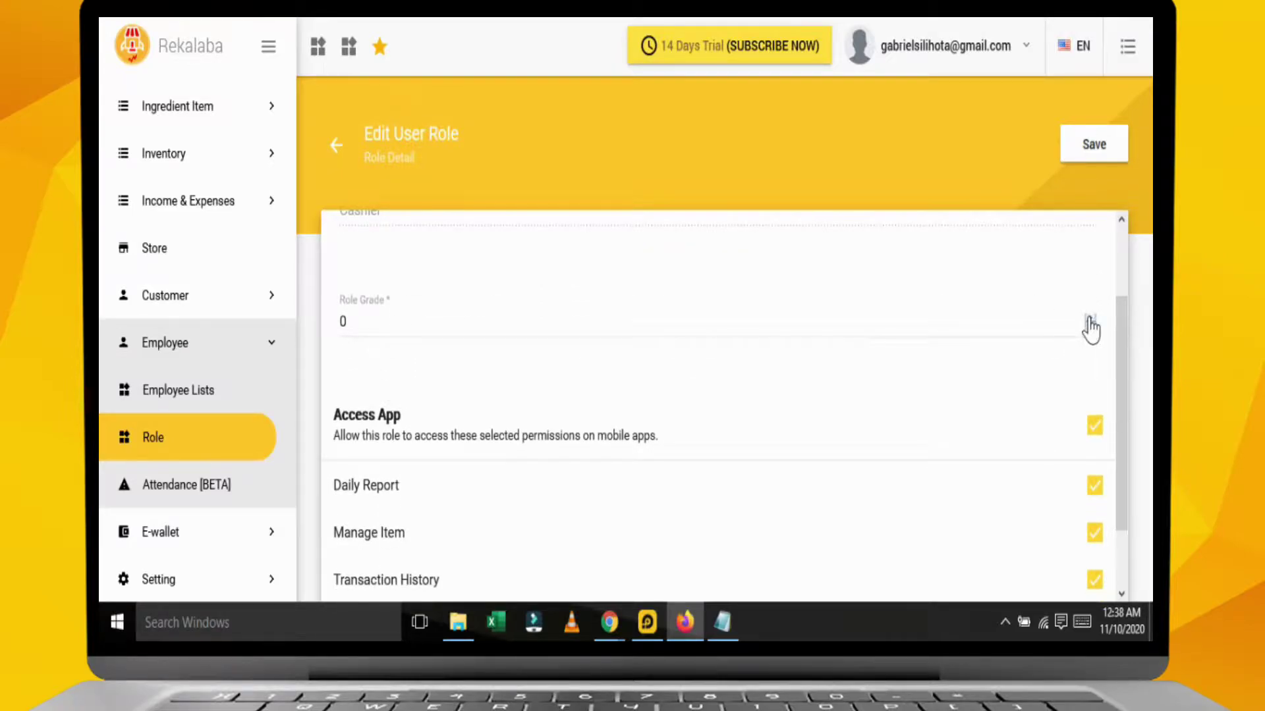
{"action": "left_click", "coordinate": [1088, 329]}
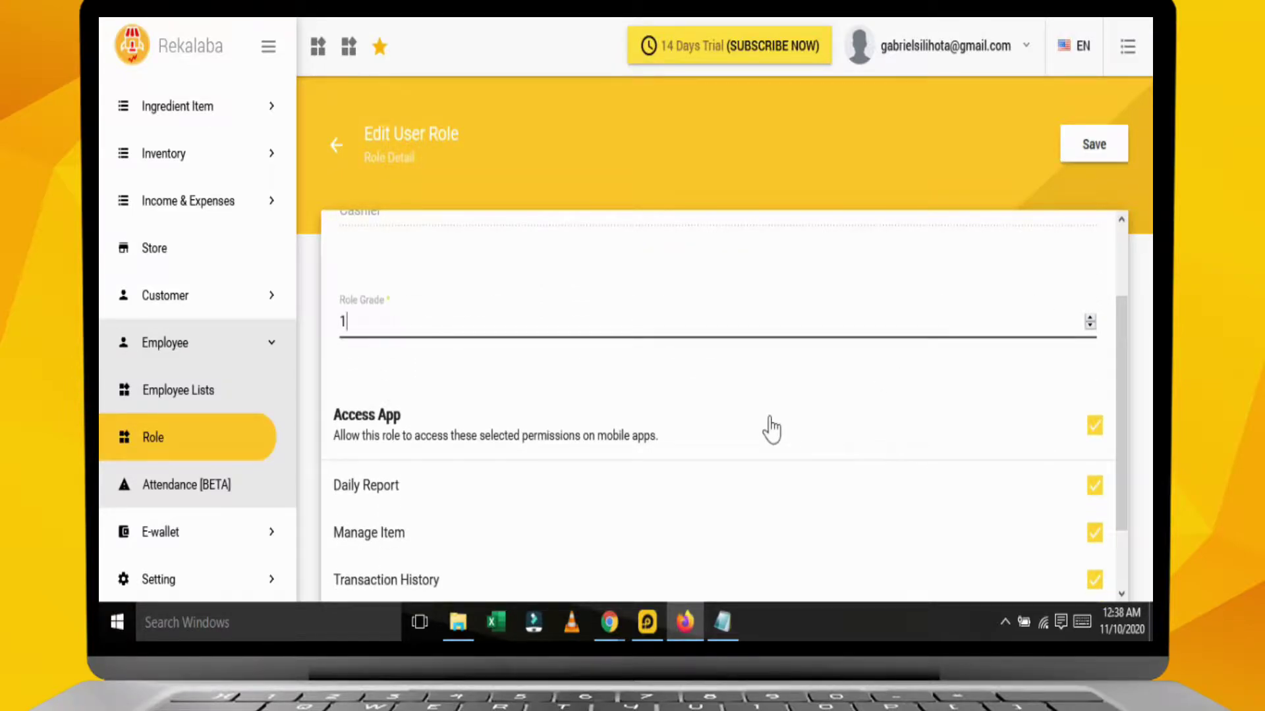
{"action": "scroll", "coordinate": [770, 429], "scroll_direction": "down", "scroll_amount": 2}
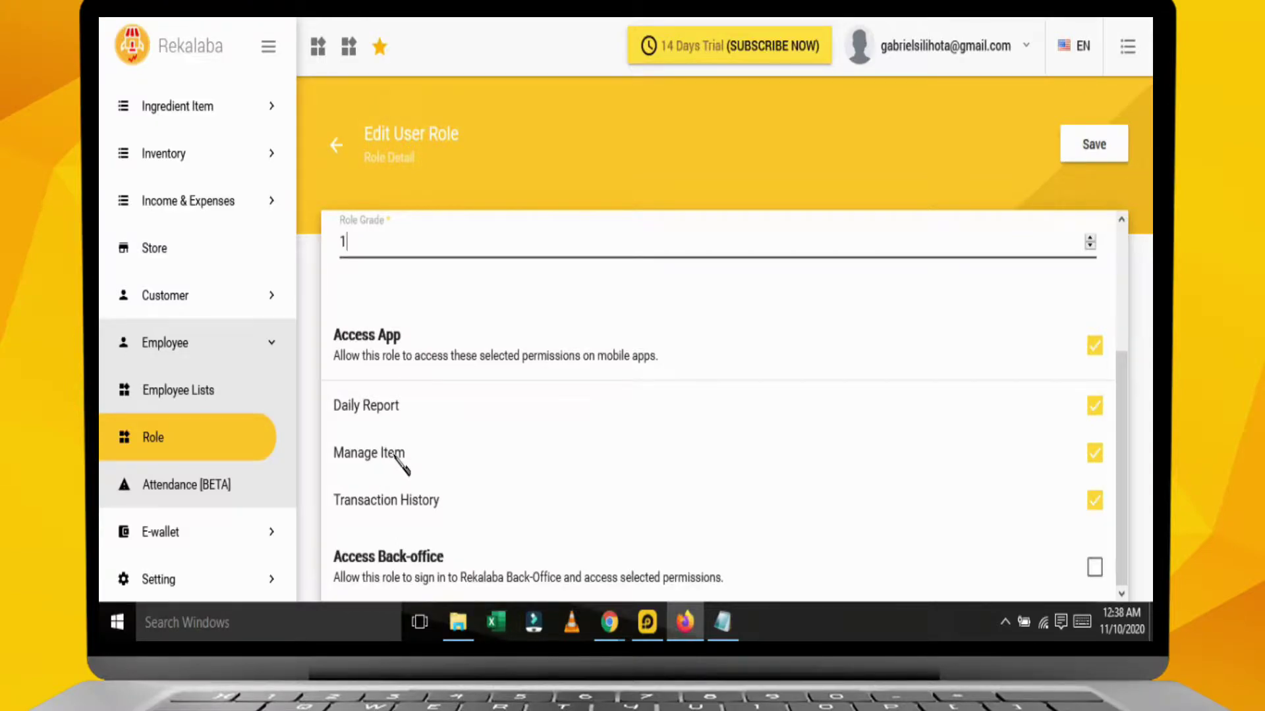
{"action": "left_click", "coordinate": [1094, 455]}
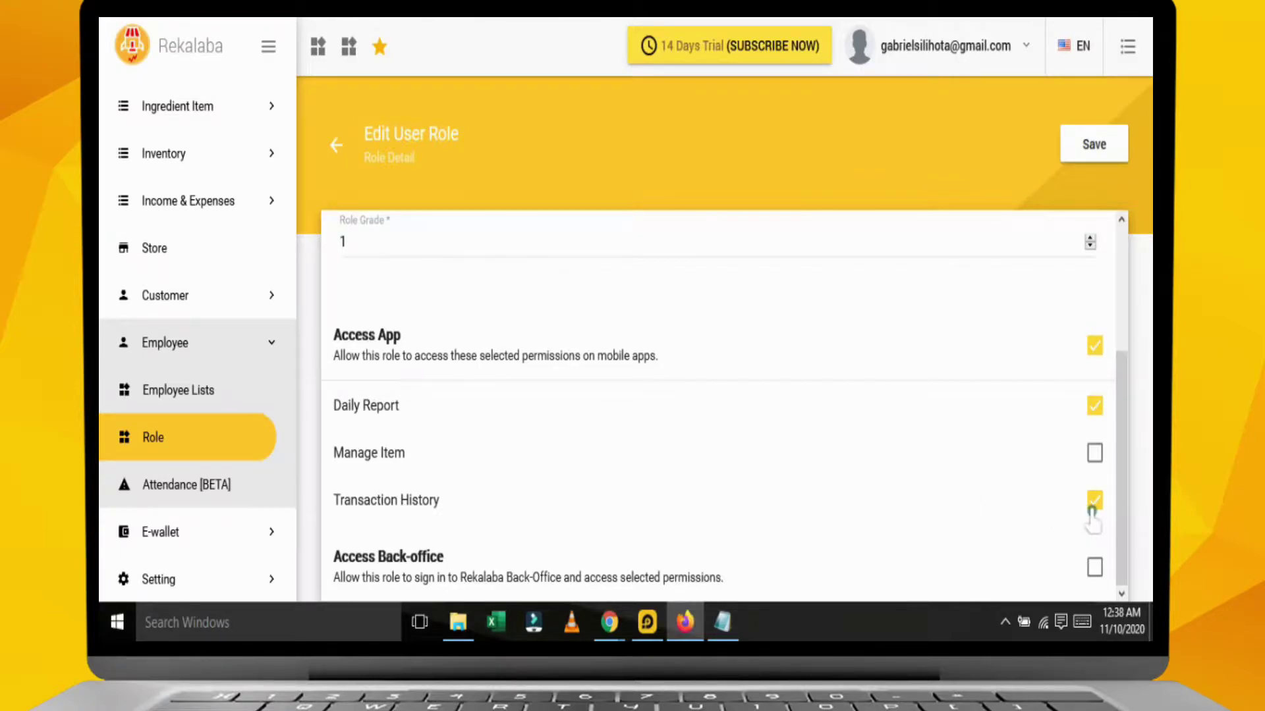
{"action": "scroll", "coordinate": [596, 399], "scroll_direction": "up", "scroll_amount": 3}
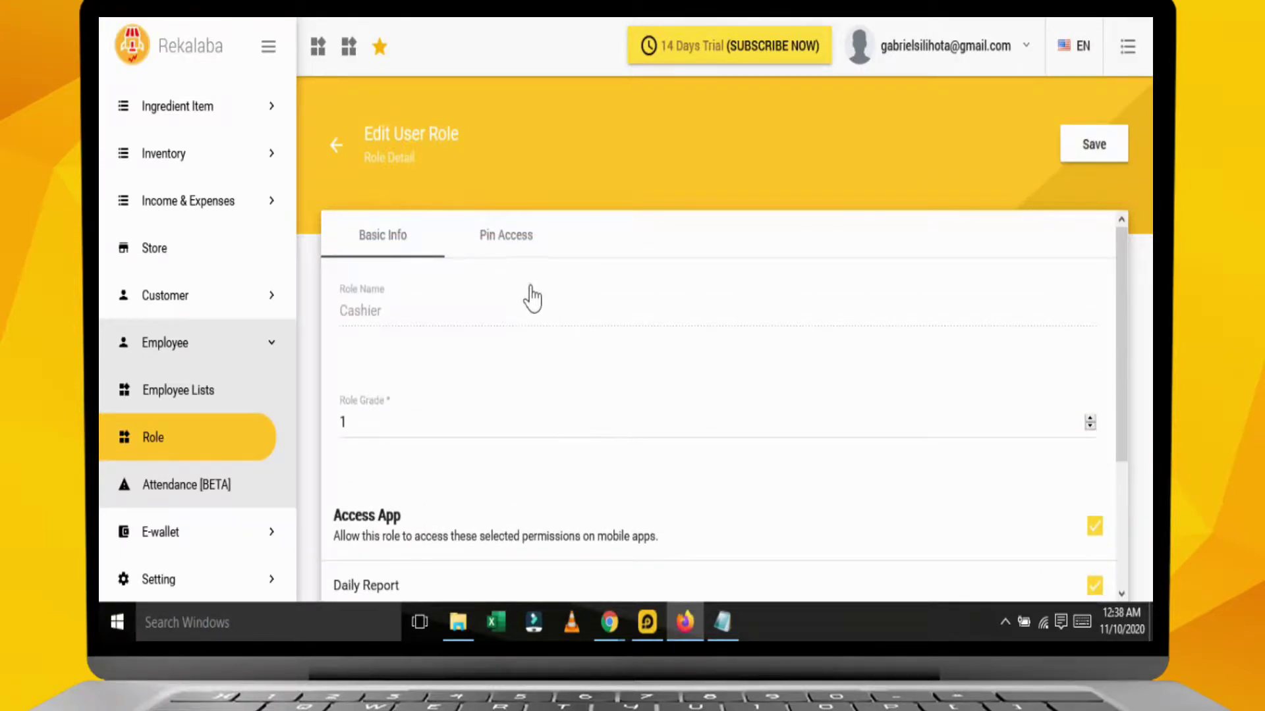
On Cashier's Pin Access tab, tick Delete Customer, Manage Stock, Manage Category and Manage Item Inventory.
{"action": "left_click", "coordinate": [513, 245]}
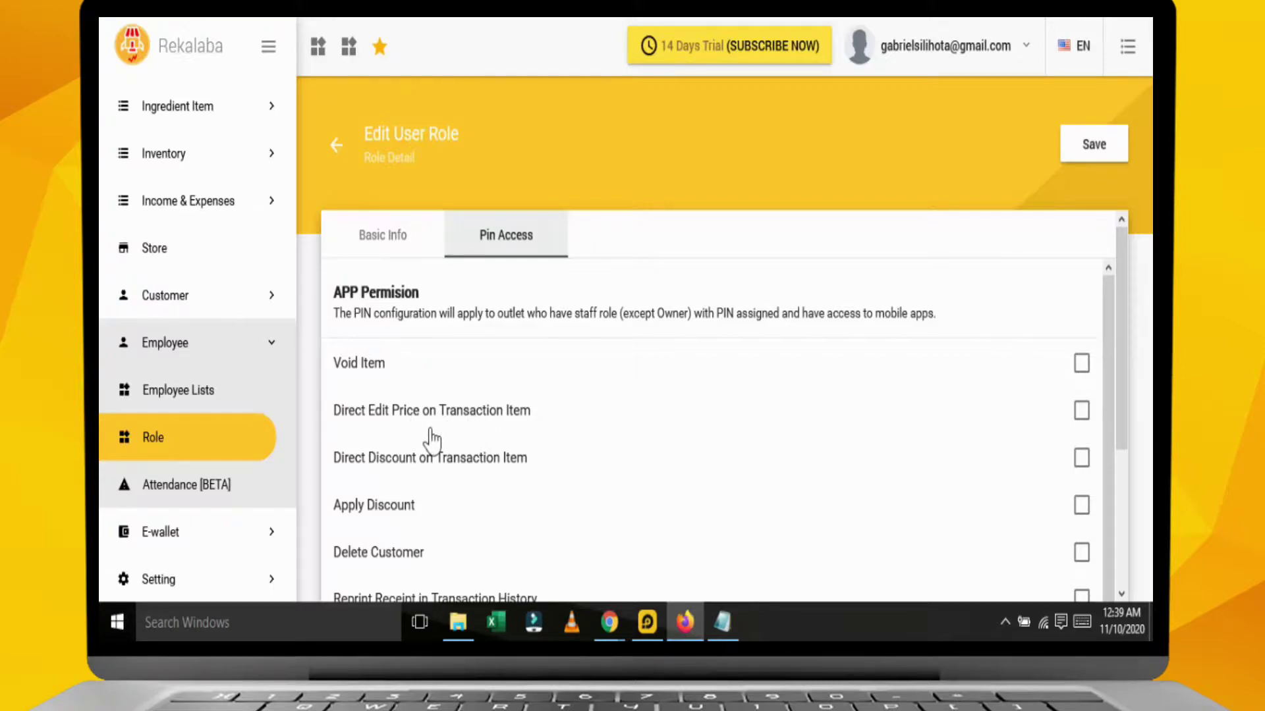
{"action": "scroll", "coordinate": [413, 323], "scroll_direction": "down", "scroll_amount": 3}
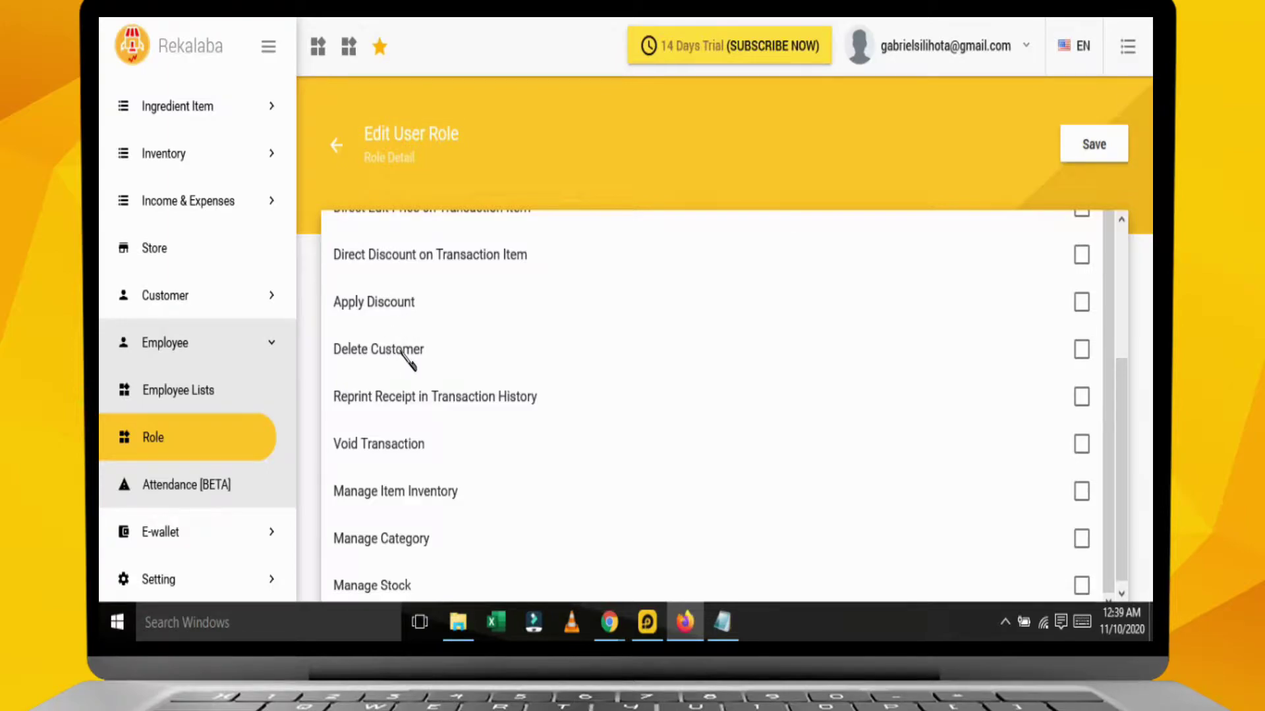
{"action": "left_click", "coordinate": [1080, 351]}
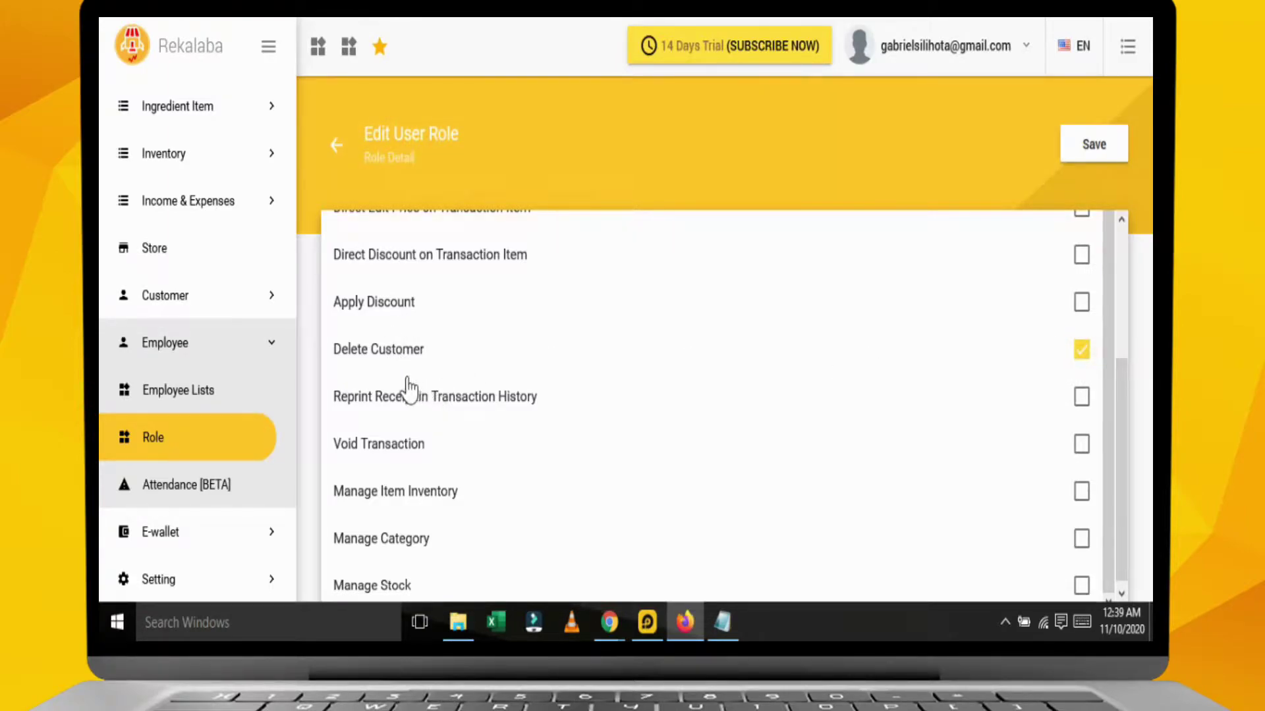
{"action": "scroll", "coordinate": [999, 497], "scroll_direction": "down", "scroll_amount": 1}
{"action": "left_click", "coordinate": [1081, 579]}
{"action": "left_click", "coordinate": [1080, 530]}
{"action": "left_click", "coordinate": [1081, 483]}
{"action": "scroll", "coordinate": [605, 361], "scroll_direction": "up", "scroll_amount": 10}
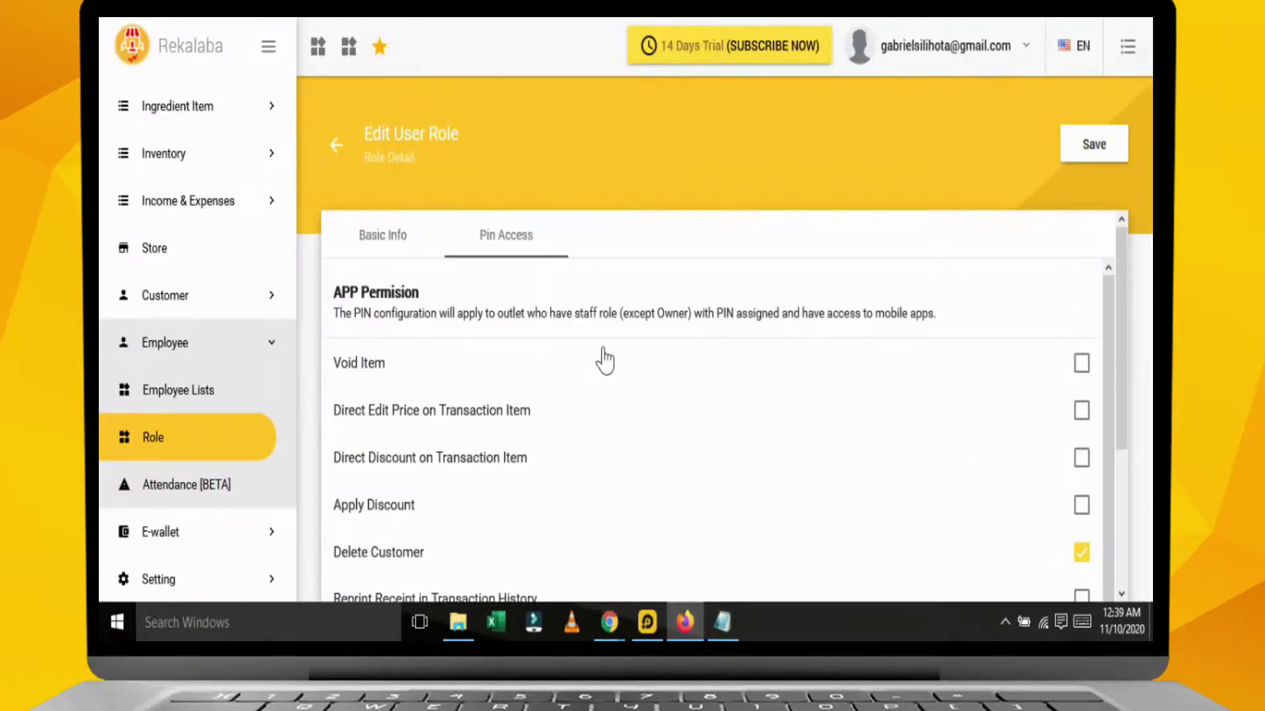
Save the Cashier role, then raise the Admin Staff role's grade from 0 to 2.
{"action": "left_click", "coordinate": [1099, 155]}
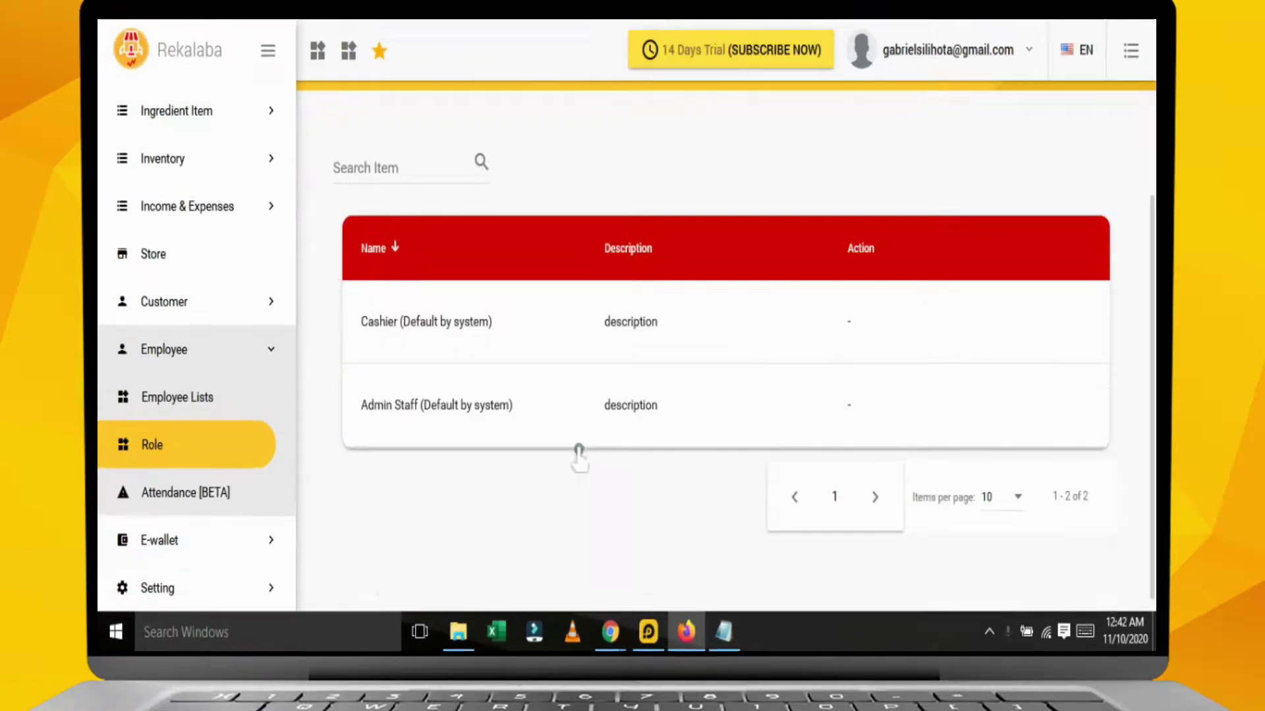
{"action": "left_click", "coordinate": [457, 415]}
{"action": "scroll", "coordinate": [413, 360], "scroll_direction": "down", "scroll_amount": 3}
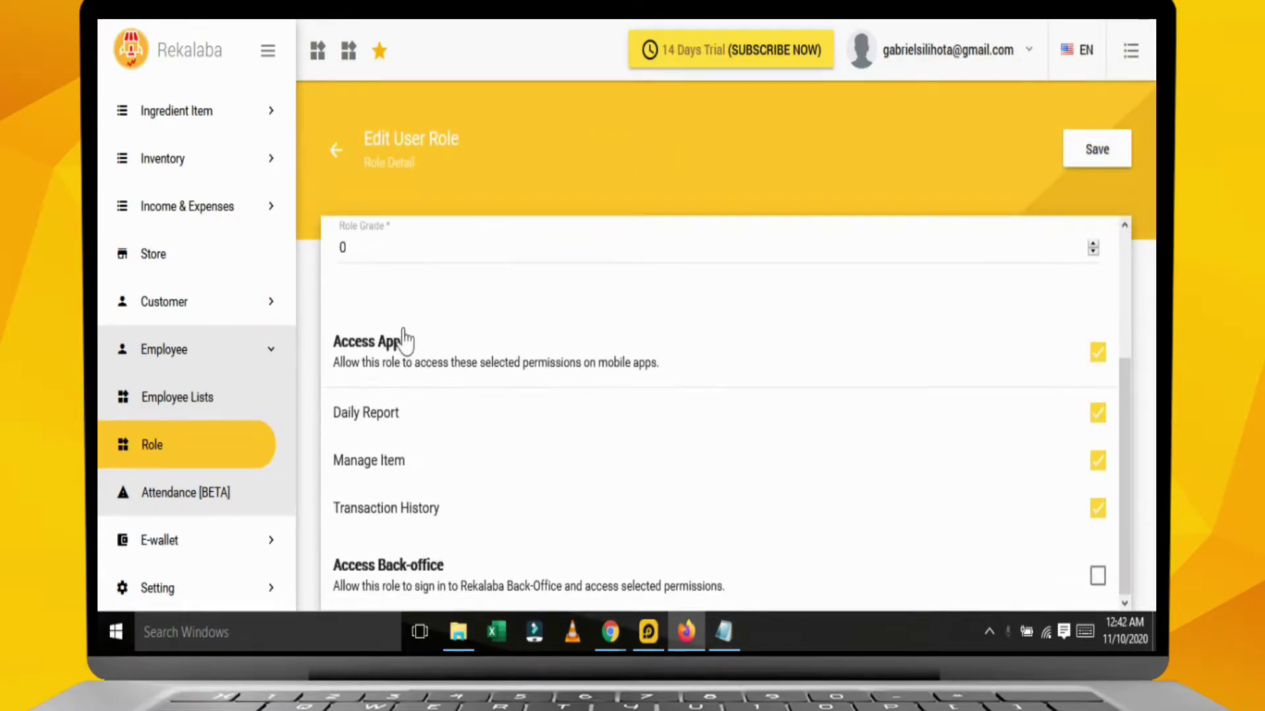
{"action": "left_click", "coordinate": [1093, 244]}
{"action": "left_click", "coordinate": [1092, 244]}
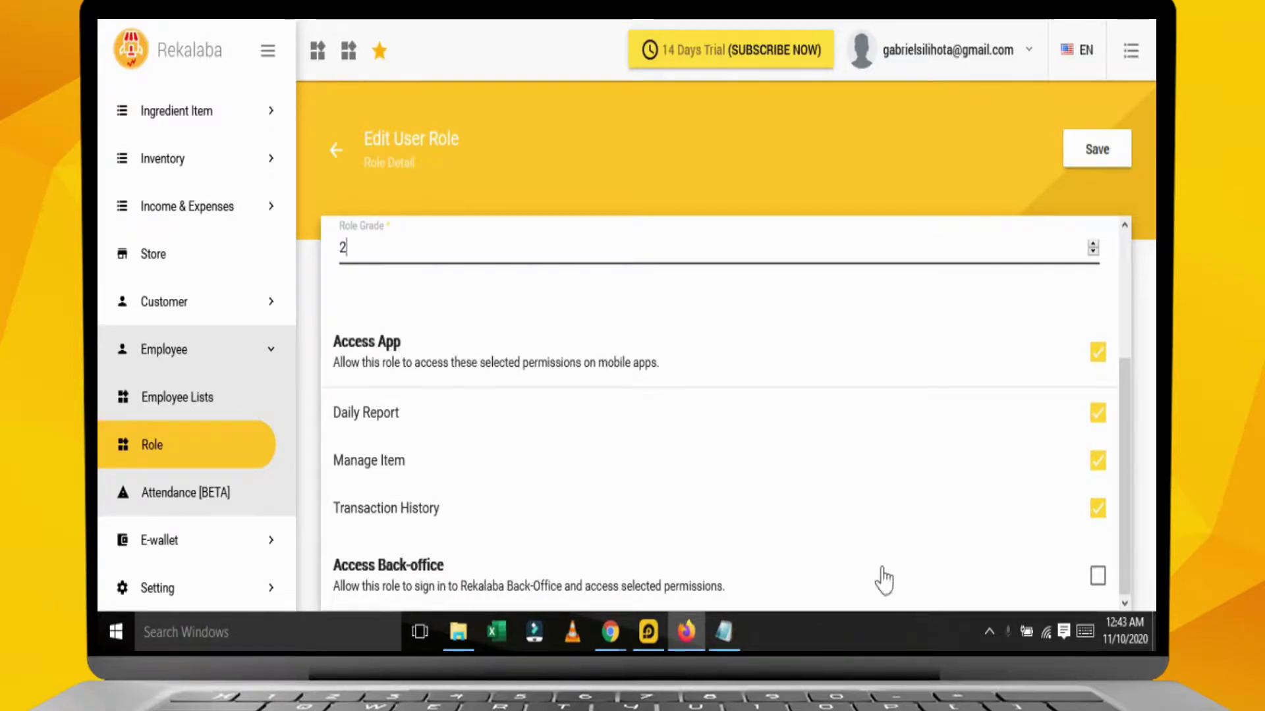
Tick Access Back-office for Admin Staff and review its permissions from Item and Inventory through Employee.
{"action": "left_click", "coordinate": [1097, 576]}
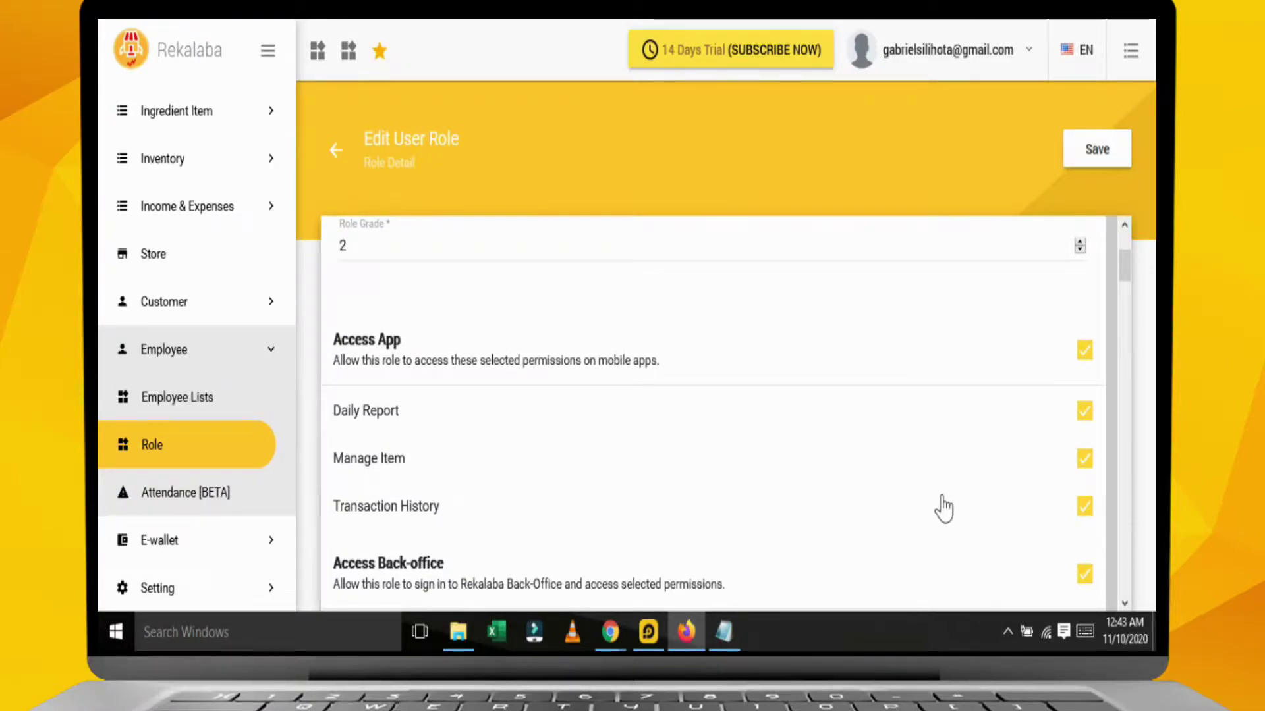
{"action": "scroll", "coordinate": [943, 508], "scroll_direction": "down", "scroll_amount": 5}
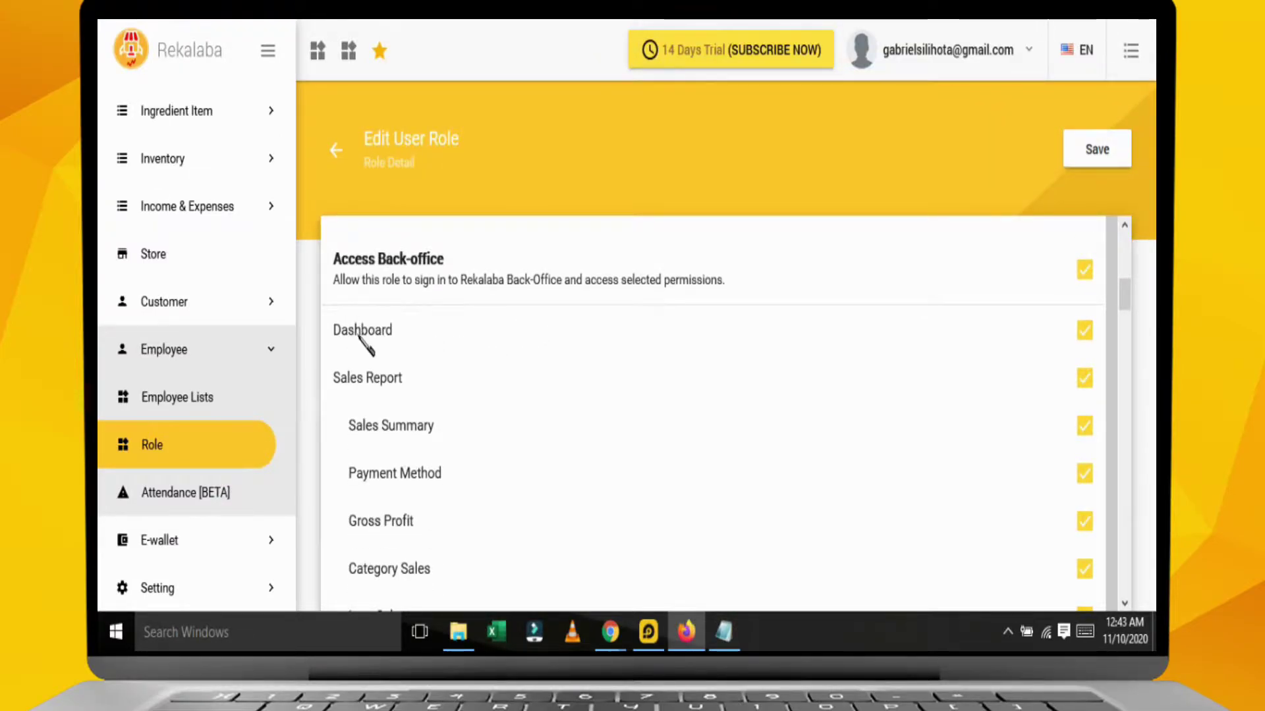
{"action": "scroll", "coordinate": [403, 398], "scroll_direction": "down", "scroll_amount": 2}
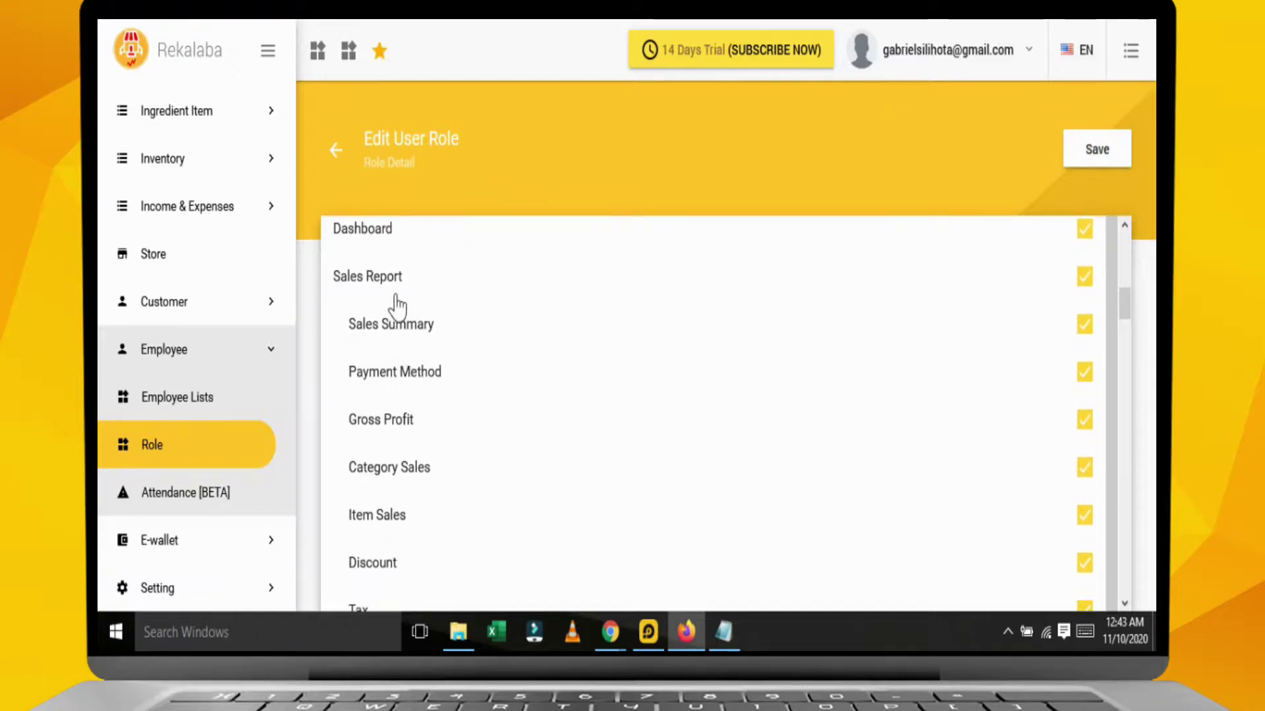
{"action": "scroll", "coordinate": [421, 359], "scroll_direction": "down", "scroll_amount": 7}
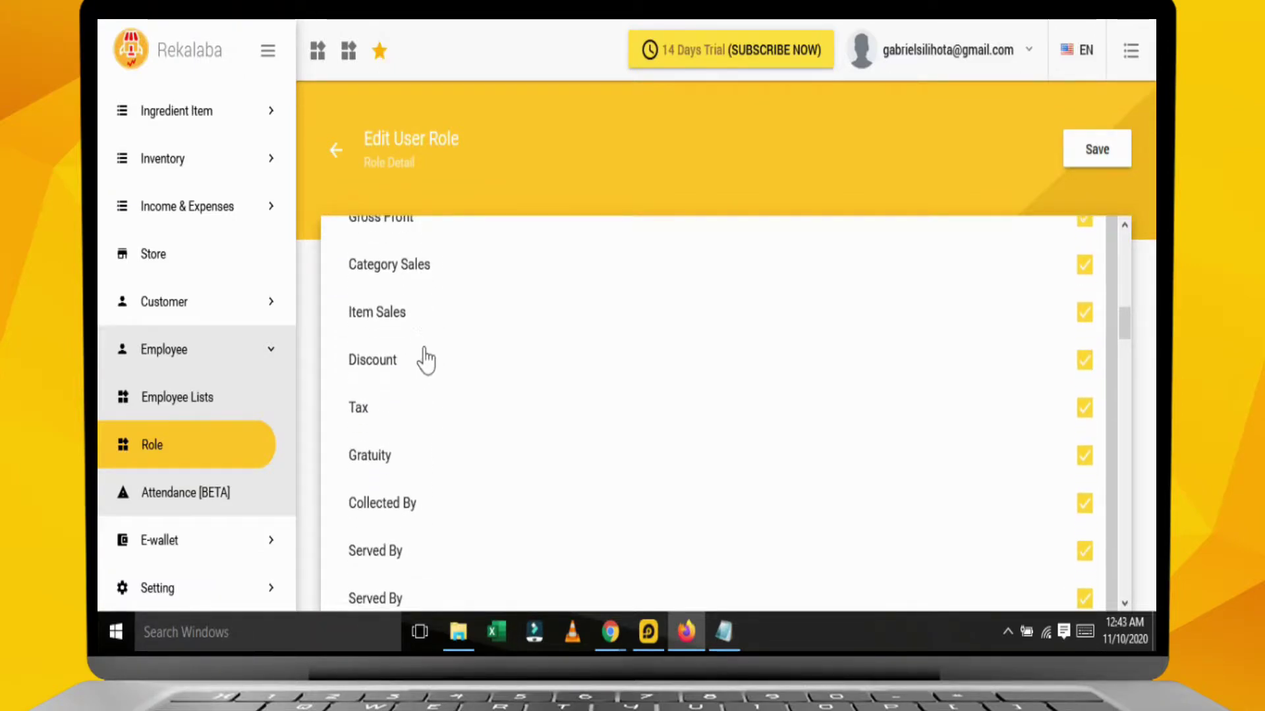
{"action": "scroll", "coordinate": [428, 362], "scroll_direction": "down", "scroll_amount": 5}
{"action": "scroll", "coordinate": [444, 394], "scroll_direction": "down", "scroll_amount": 4}
{"action": "scroll", "coordinate": [445, 395], "scroll_direction": "down", "scroll_amount": 4}
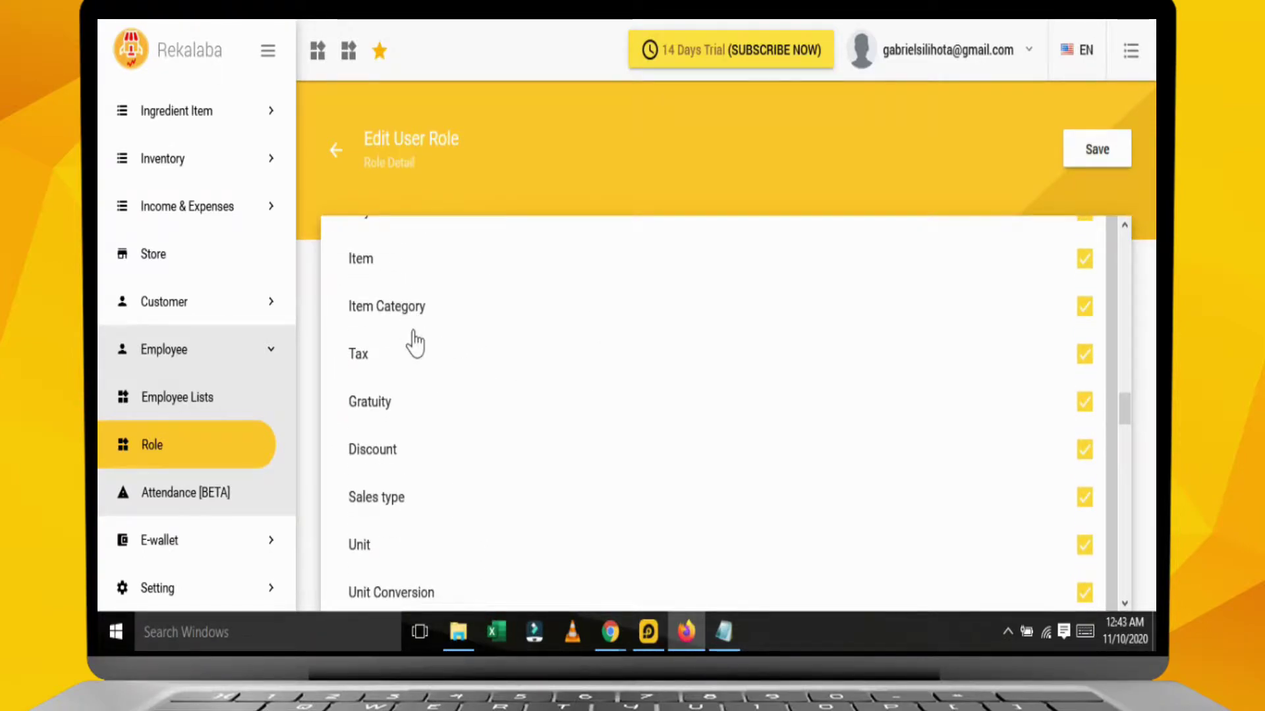
{"action": "scroll", "coordinate": [429, 353], "scroll_direction": "down", "scroll_amount": 5}
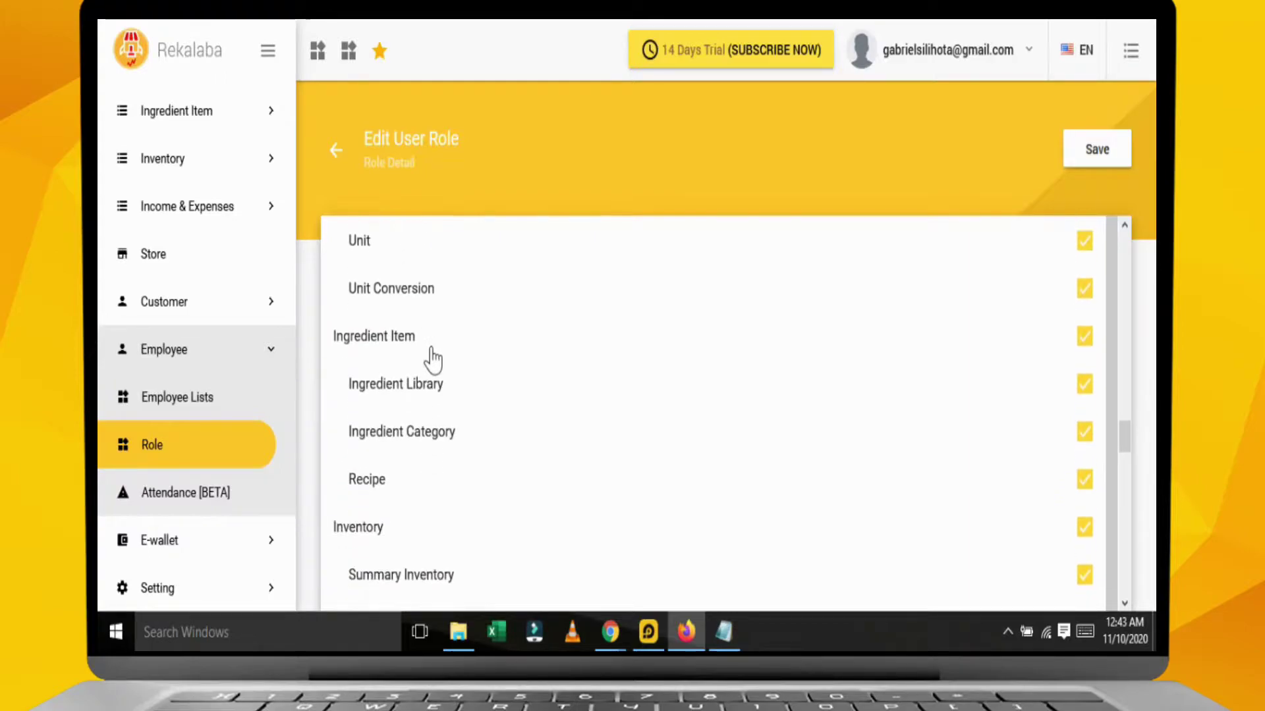
{"action": "scroll", "coordinate": [443, 405], "scroll_direction": "down", "scroll_amount": 3}
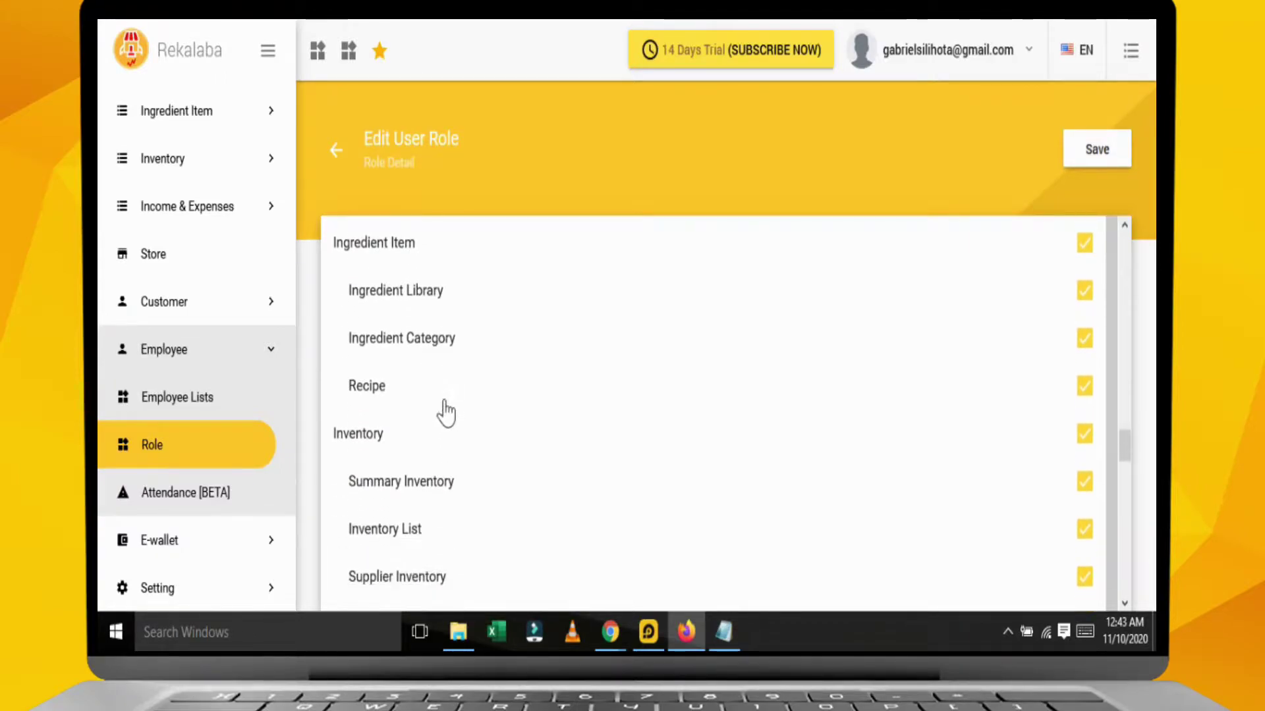
{"action": "scroll", "coordinate": [437, 432], "scroll_direction": "down", "scroll_amount": 3}
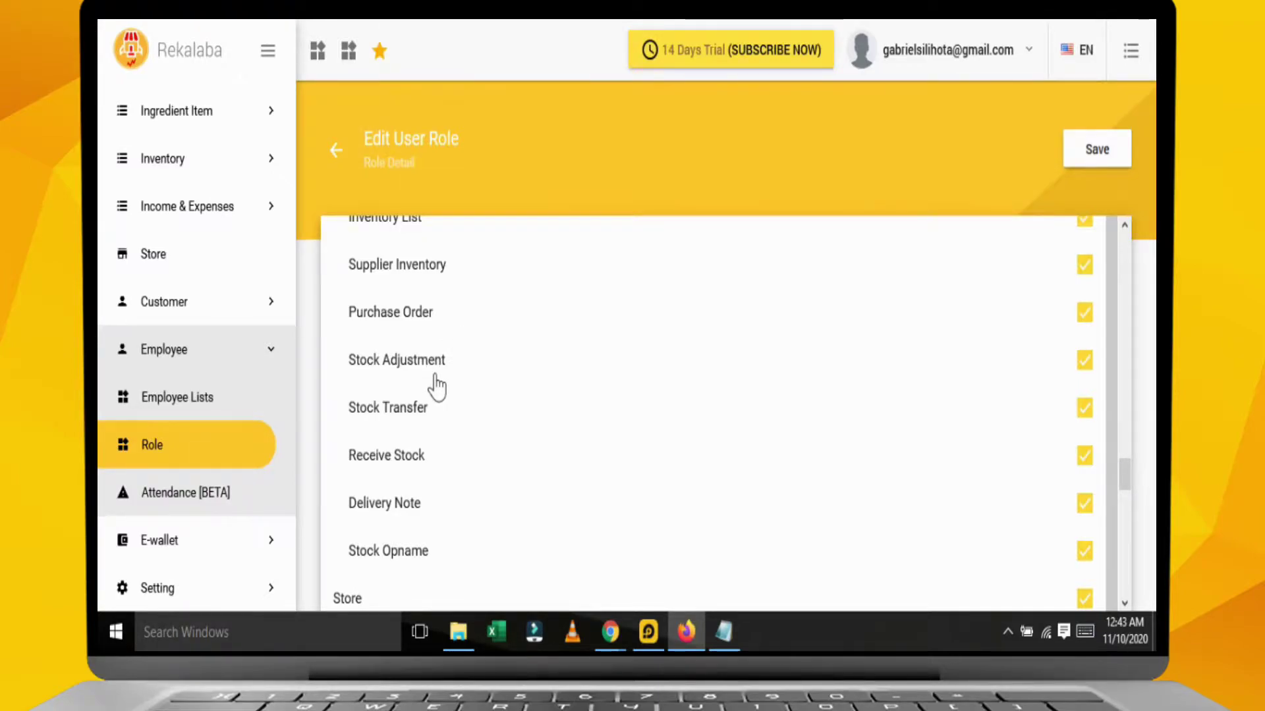
{"action": "scroll", "coordinate": [450, 395], "scroll_direction": "down", "scroll_amount": 7}
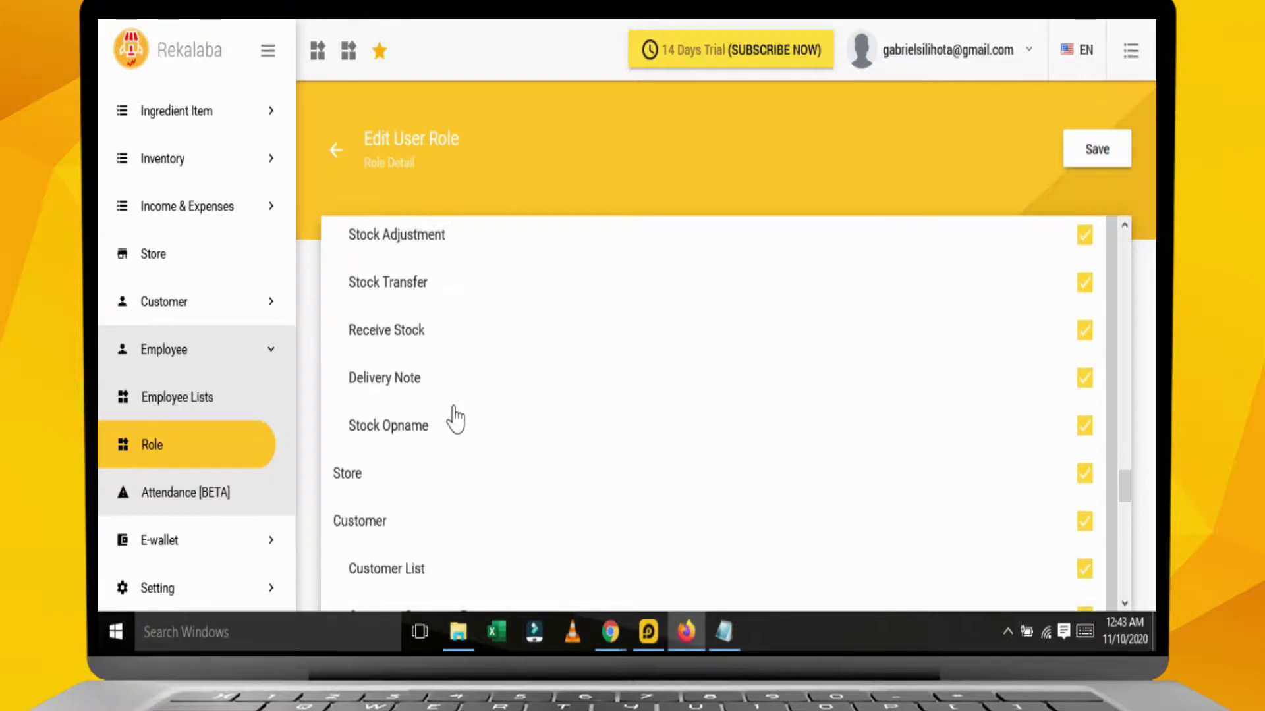
{"action": "scroll", "coordinate": [441, 395], "scroll_direction": "up", "scroll_amount": 3}
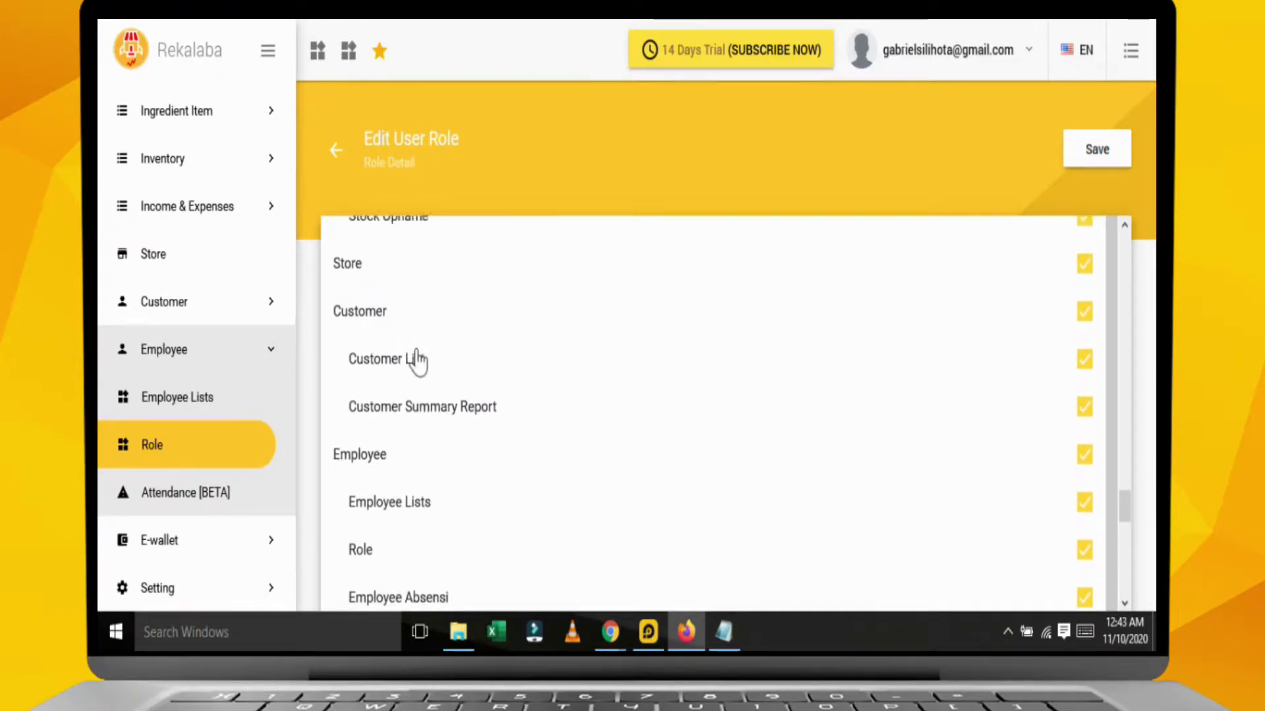
Untick the Store, Employee, Setting and E-wallet permissions for the Admin Staff role.
{"action": "left_click", "coordinate": [1084, 296]}
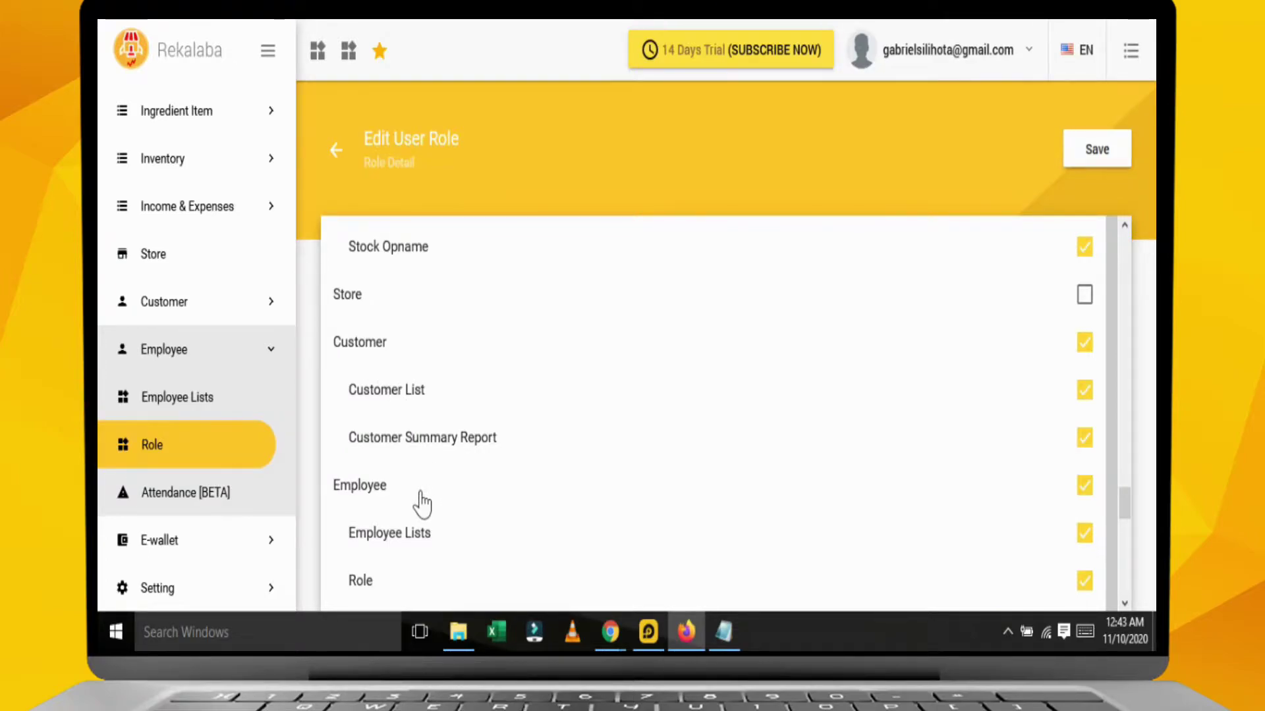
{"action": "left_click", "coordinate": [1081, 488]}
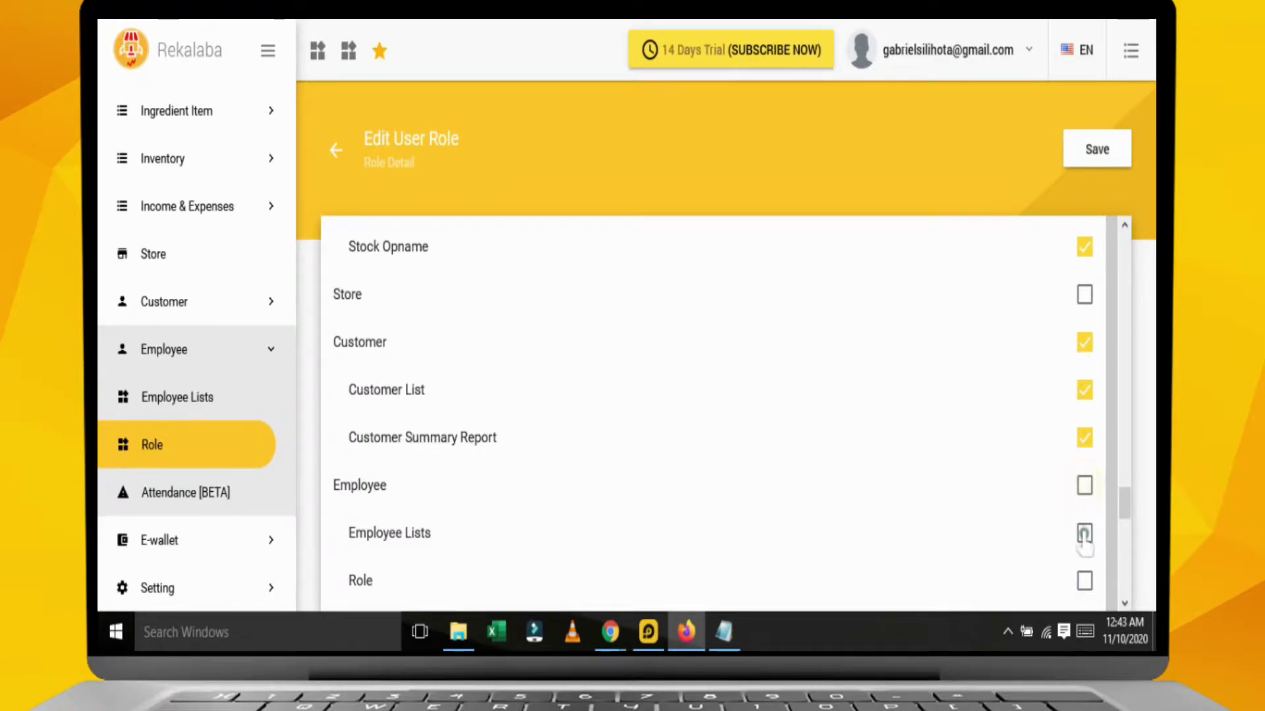
{"action": "scroll", "coordinate": [994, 533], "scroll_direction": "down", "scroll_amount": 3}
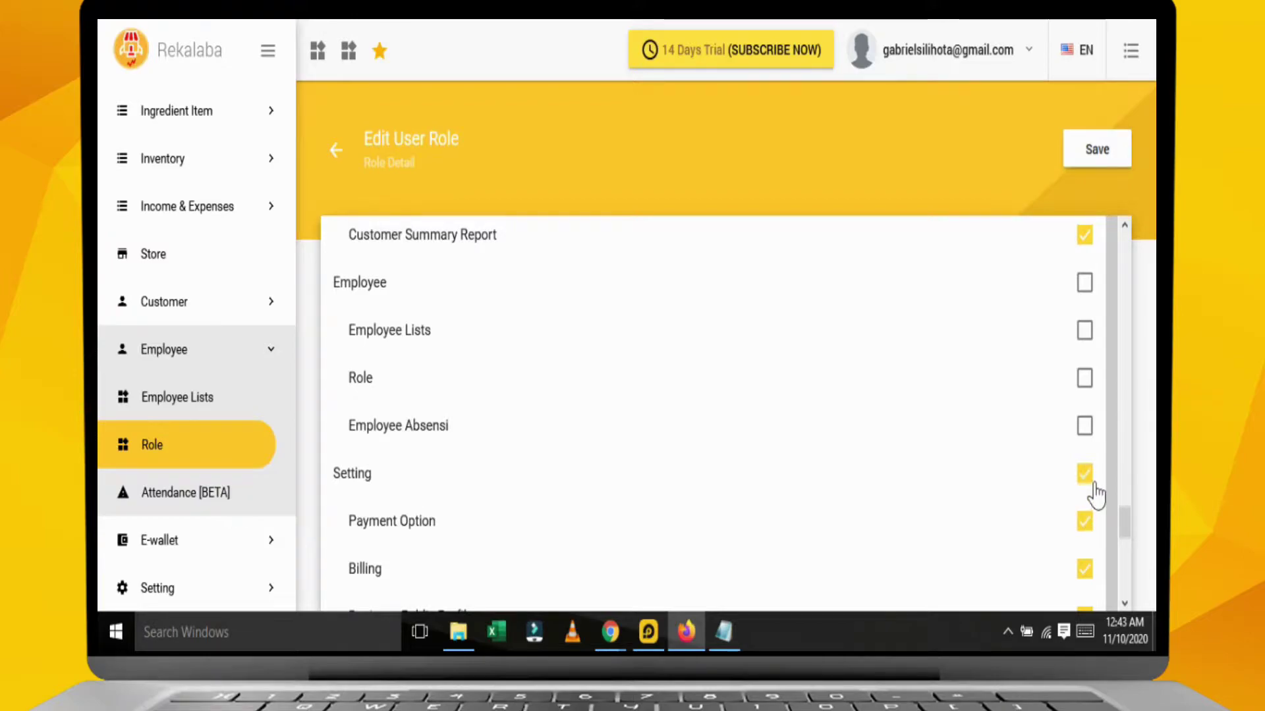
{"action": "scroll", "coordinate": [921, 496], "scroll_direction": "down", "scroll_amount": 1}
{"action": "scroll", "coordinate": [921, 495], "scroll_direction": "down", "scroll_amount": 2}
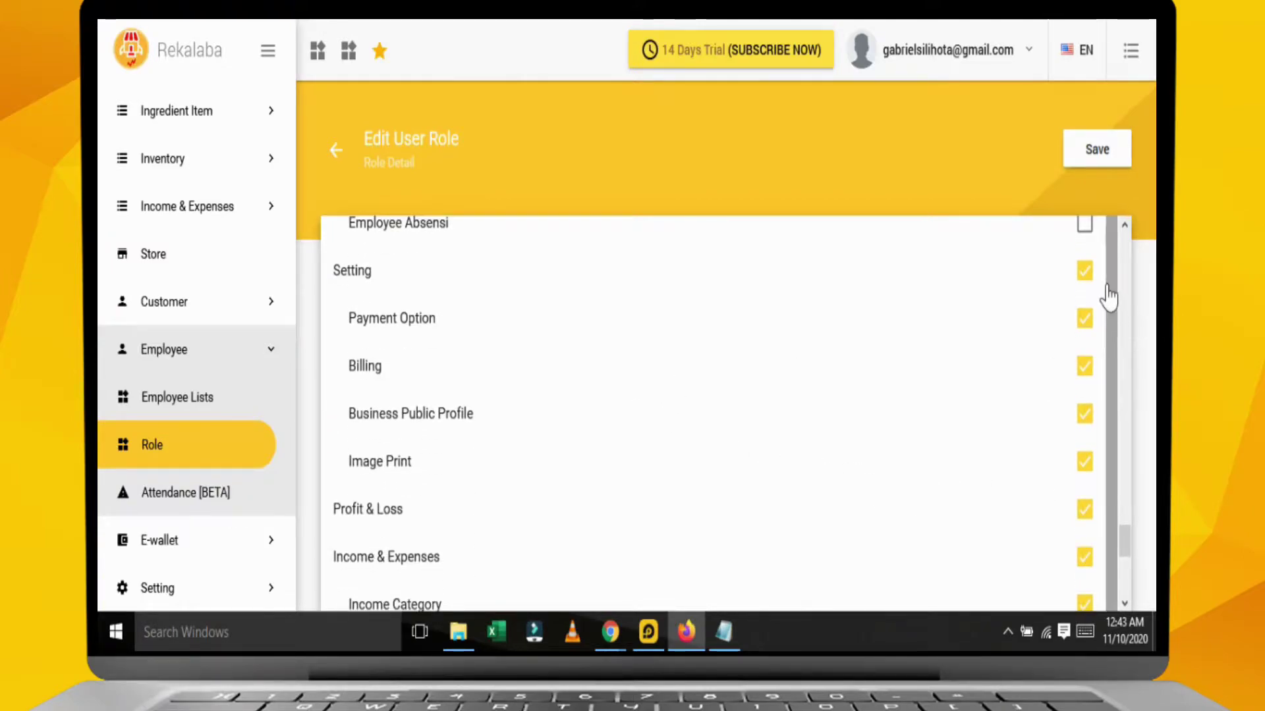
{"action": "left_click", "coordinate": [1085, 271]}
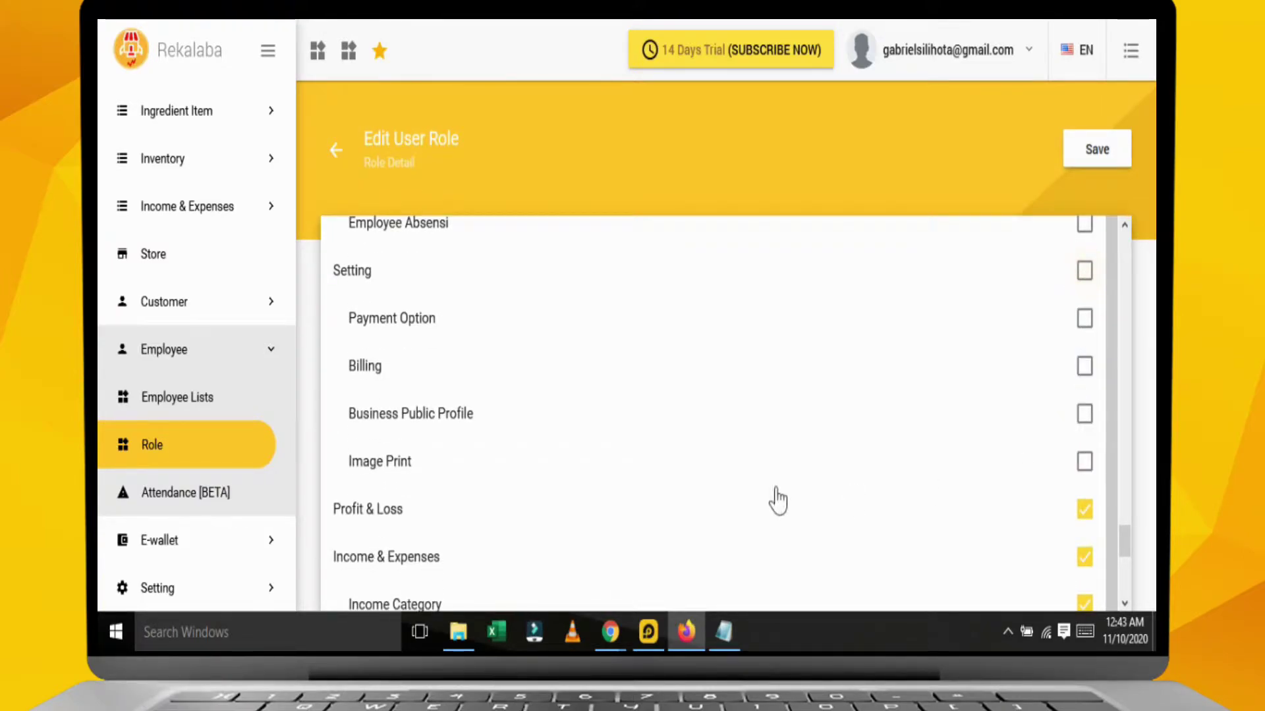
{"action": "scroll", "coordinate": [1047, 488], "scroll_direction": "down", "scroll_amount": 2}
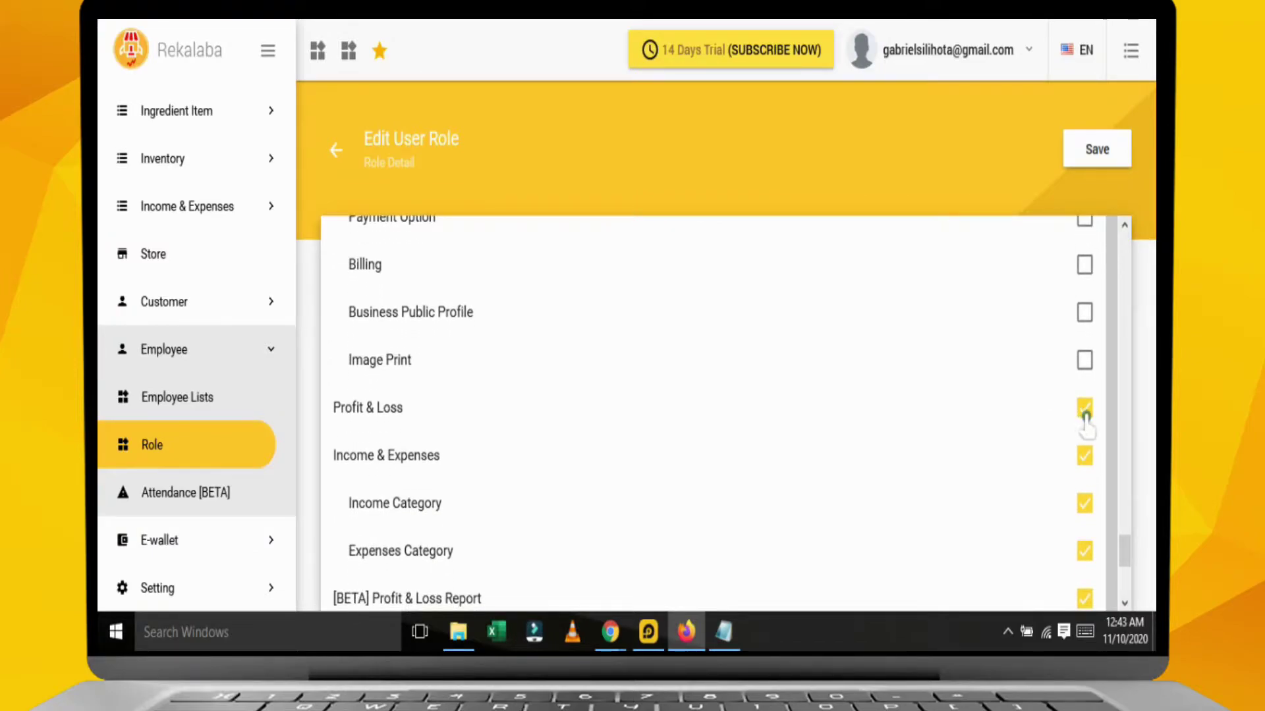
{"action": "scroll", "coordinate": [1054, 474], "scroll_direction": "down", "scroll_amount": 6}
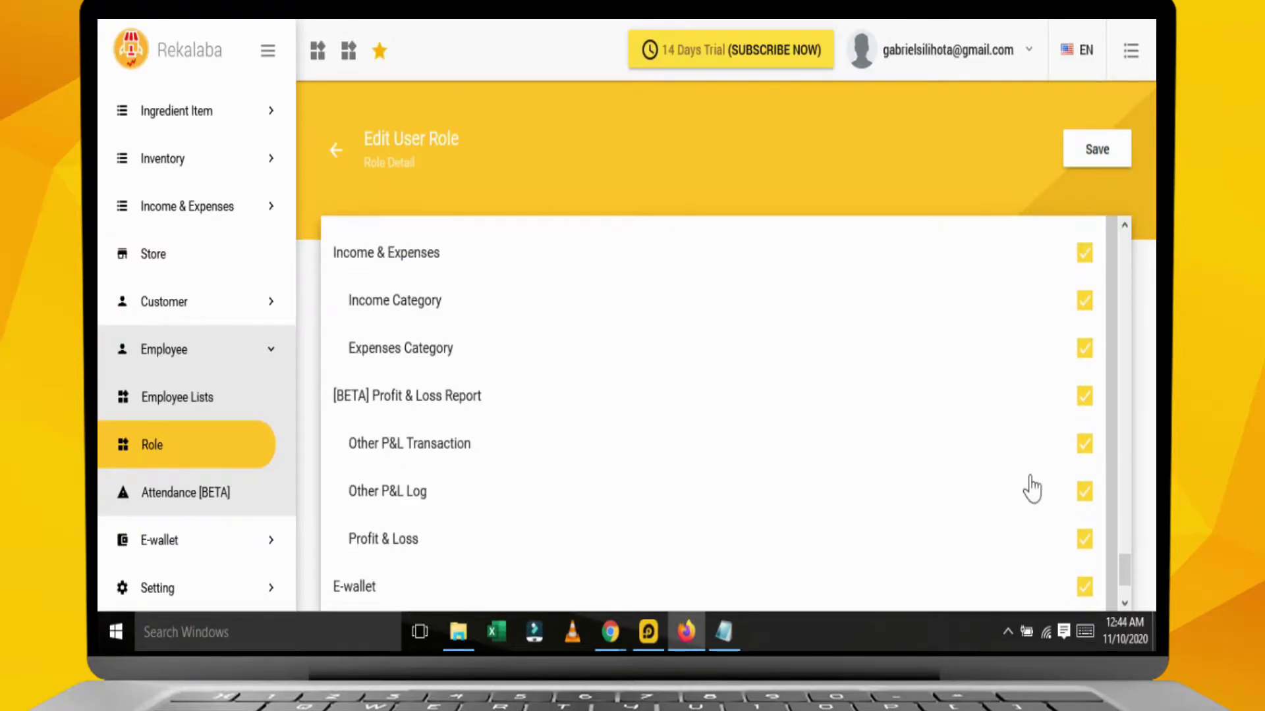
{"action": "left_click", "coordinate": [1084, 490]}
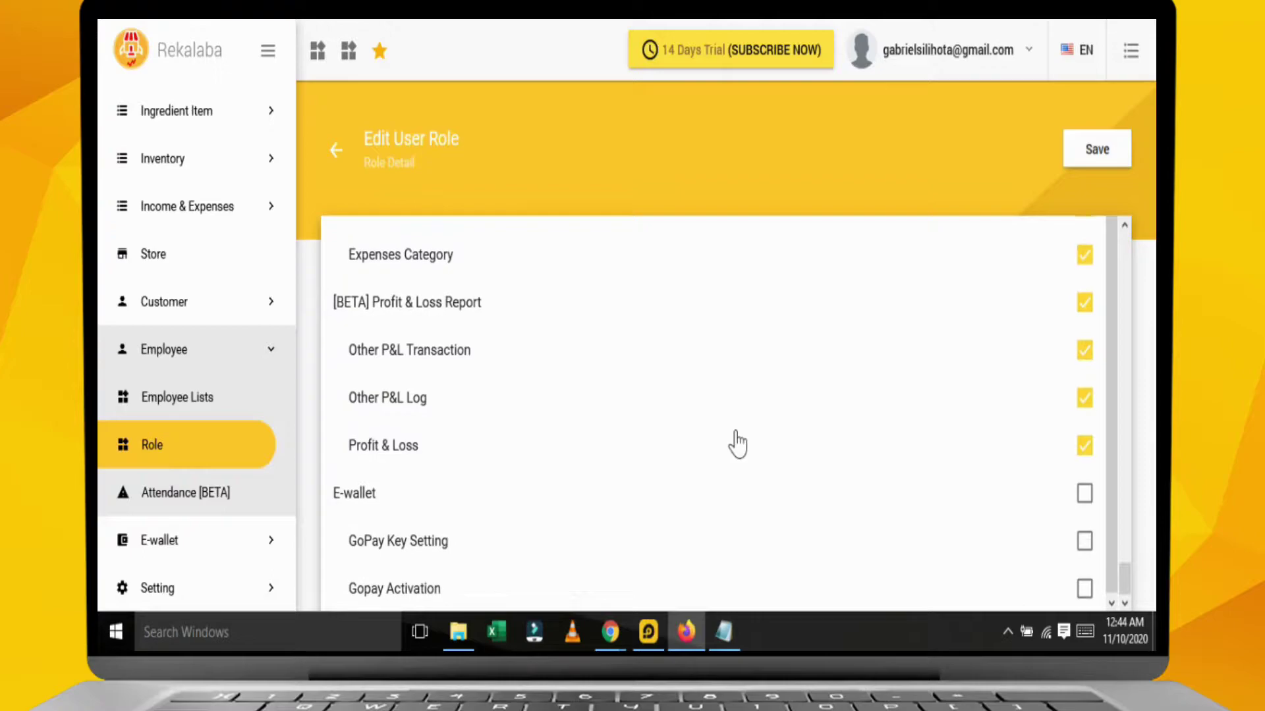
Review the Admin Staff role's PIN access permissions.
{"action": "scroll", "coordinate": [480, 395], "scroll_direction": "up", "scroll_amount": 4}
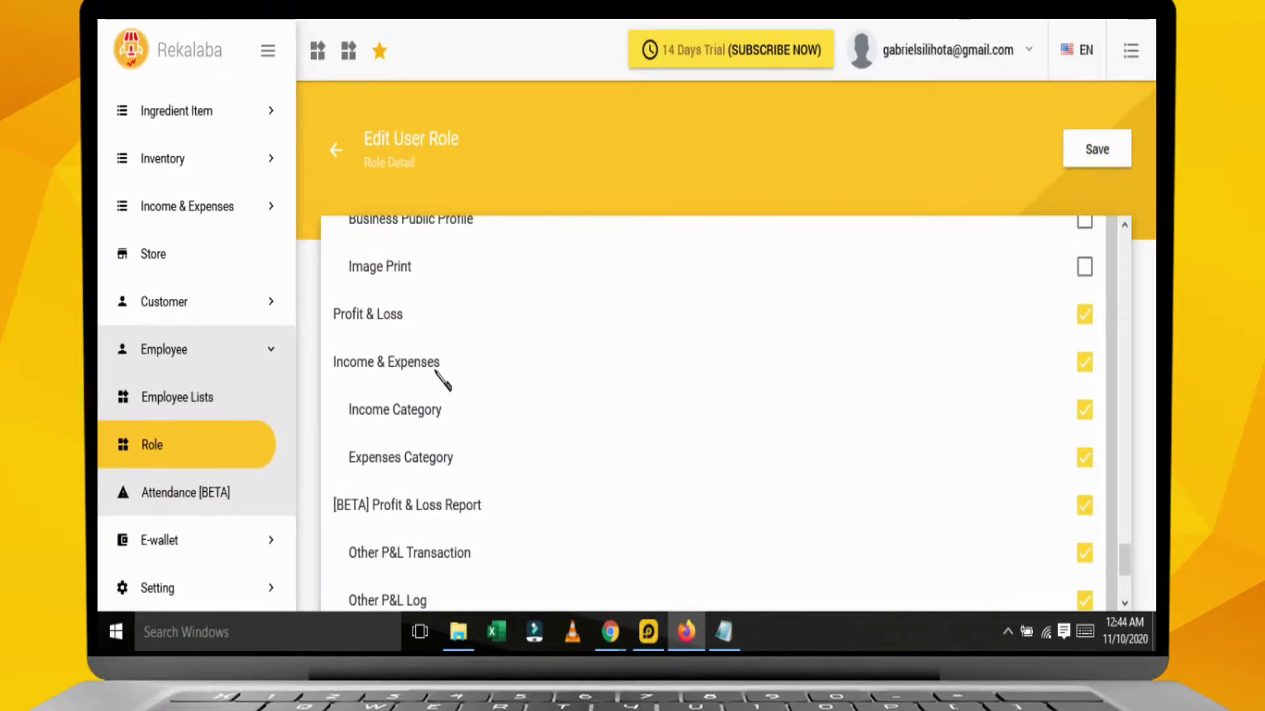
{"action": "scroll", "coordinate": [553, 267], "scroll_direction": "up", "scroll_amount": 10}
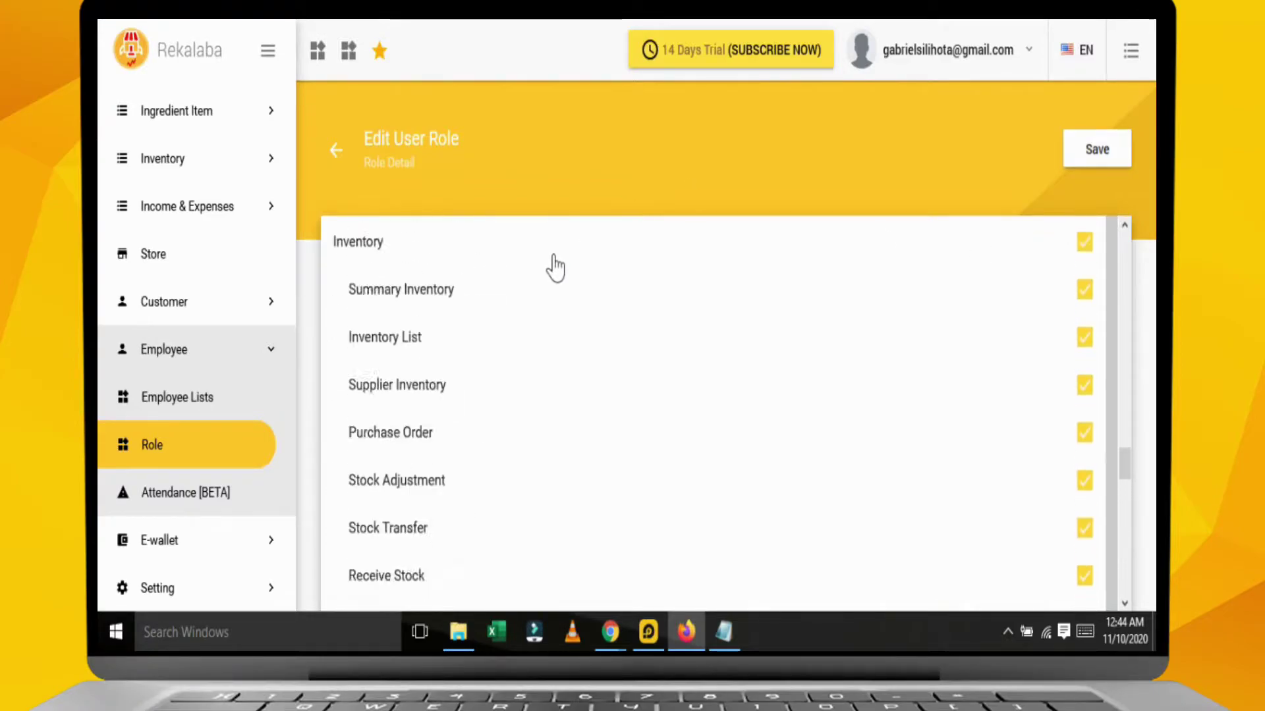
{"action": "scroll", "coordinate": [553, 263], "scroll_direction": "up", "scroll_amount": 10}
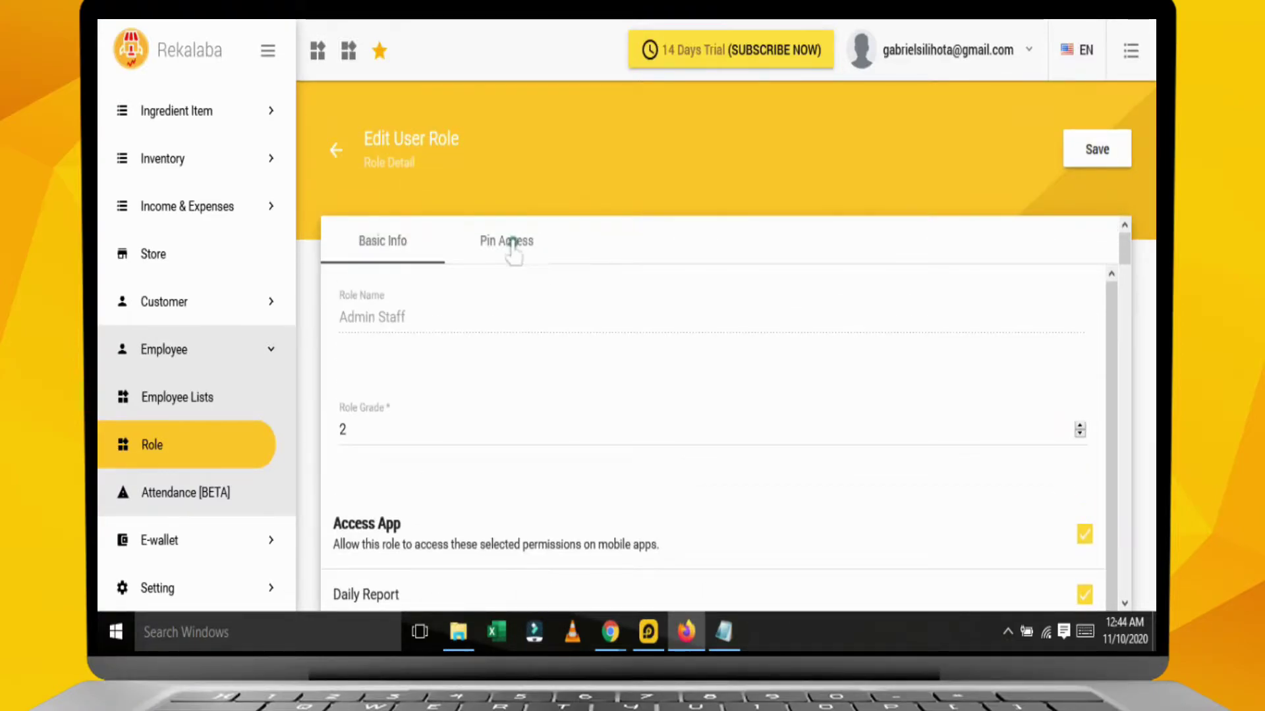
{"action": "left_click", "coordinate": [513, 245]}
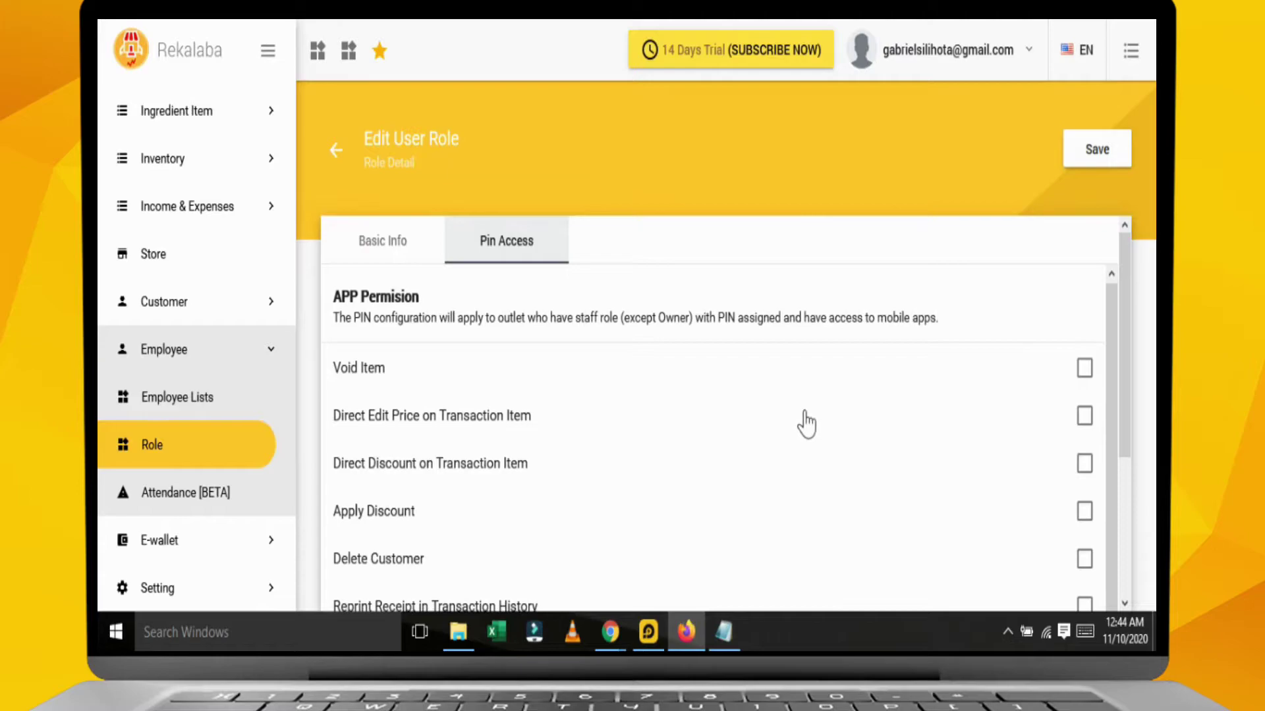
{"action": "scroll", "coordinate": [804, 411], "scroll_direction": "down", "scroll_amount": 3}
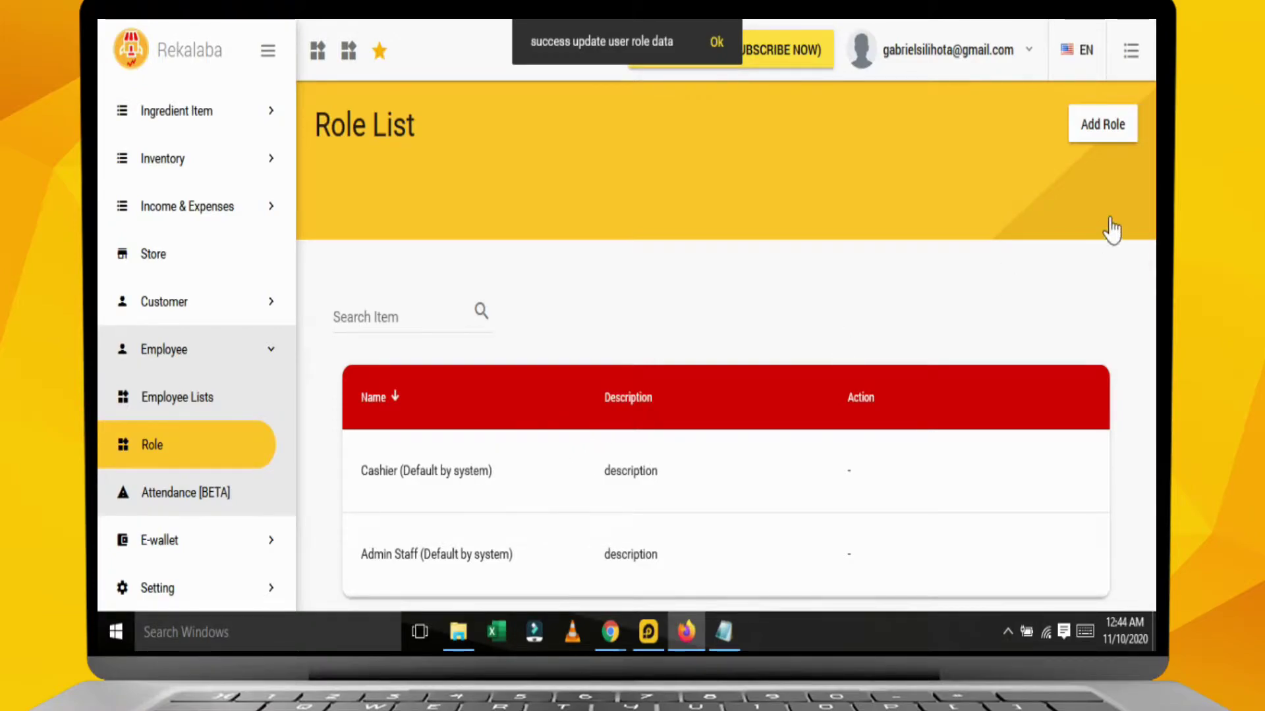
Add a new role named Manager Finance with Role Grade 3.
{"action": "left_click", "coordinate": [1099, 131]}
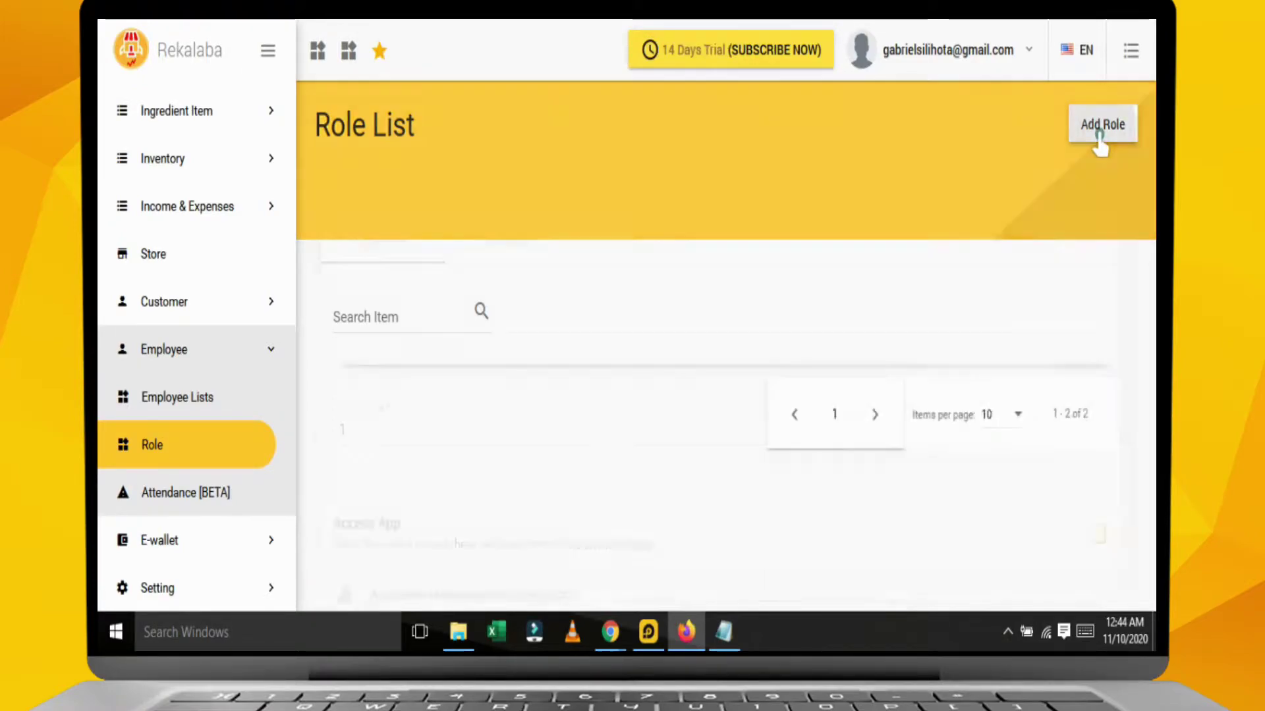
{"action": "left_click", "coordinate": [504, 327]}
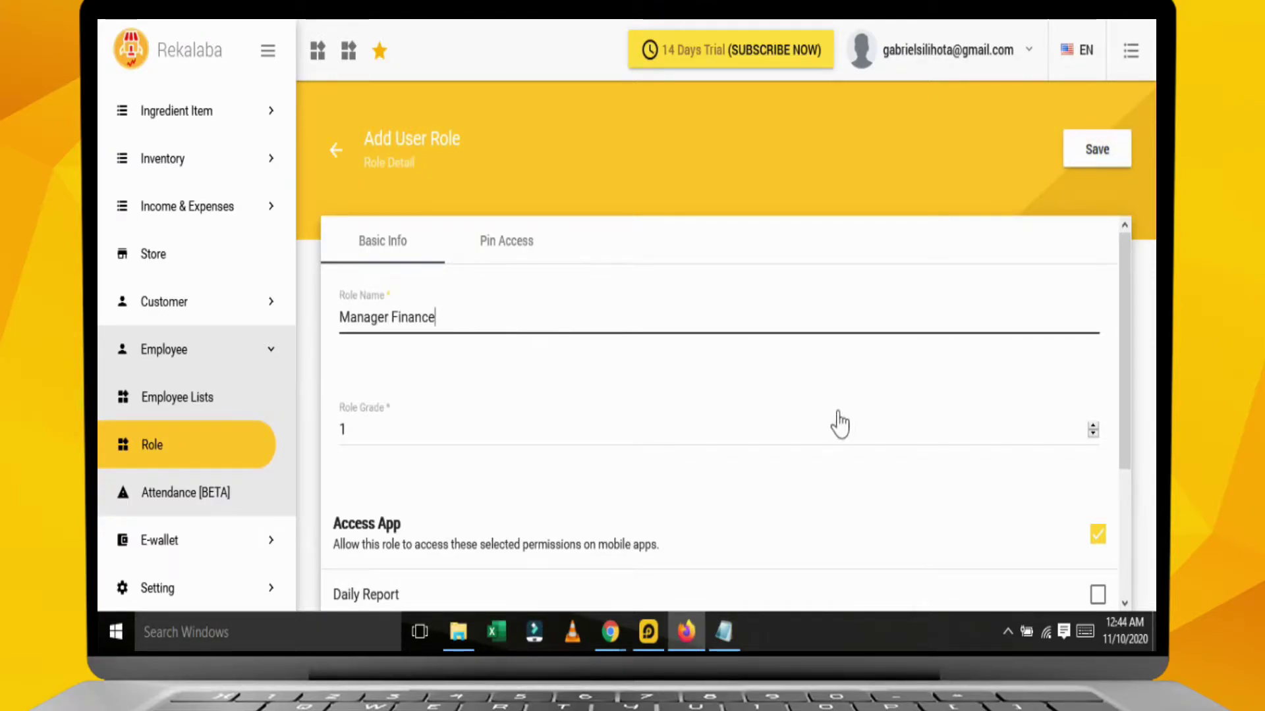
{"action": "left_click", "coordinate": [1092, 428]}
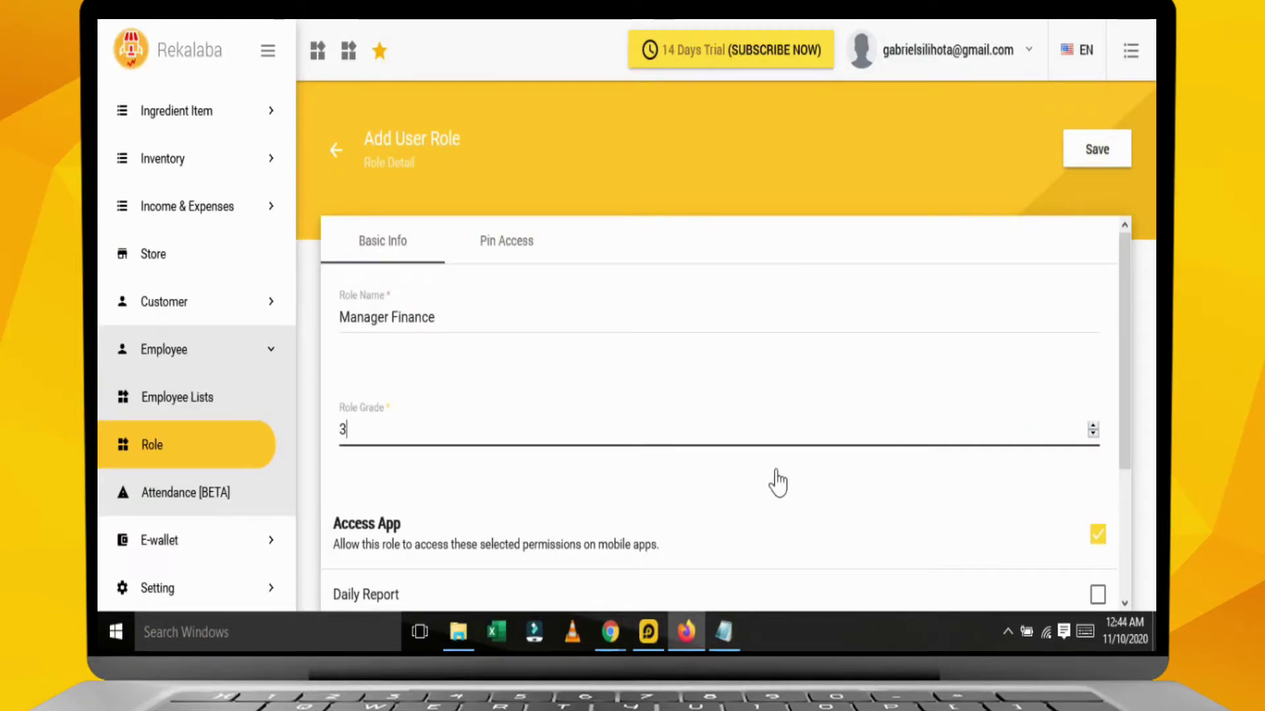
{"action": "scroll", "coordinate": [775, 483], "scroll_direction": "down", "scroll_amount": 3}
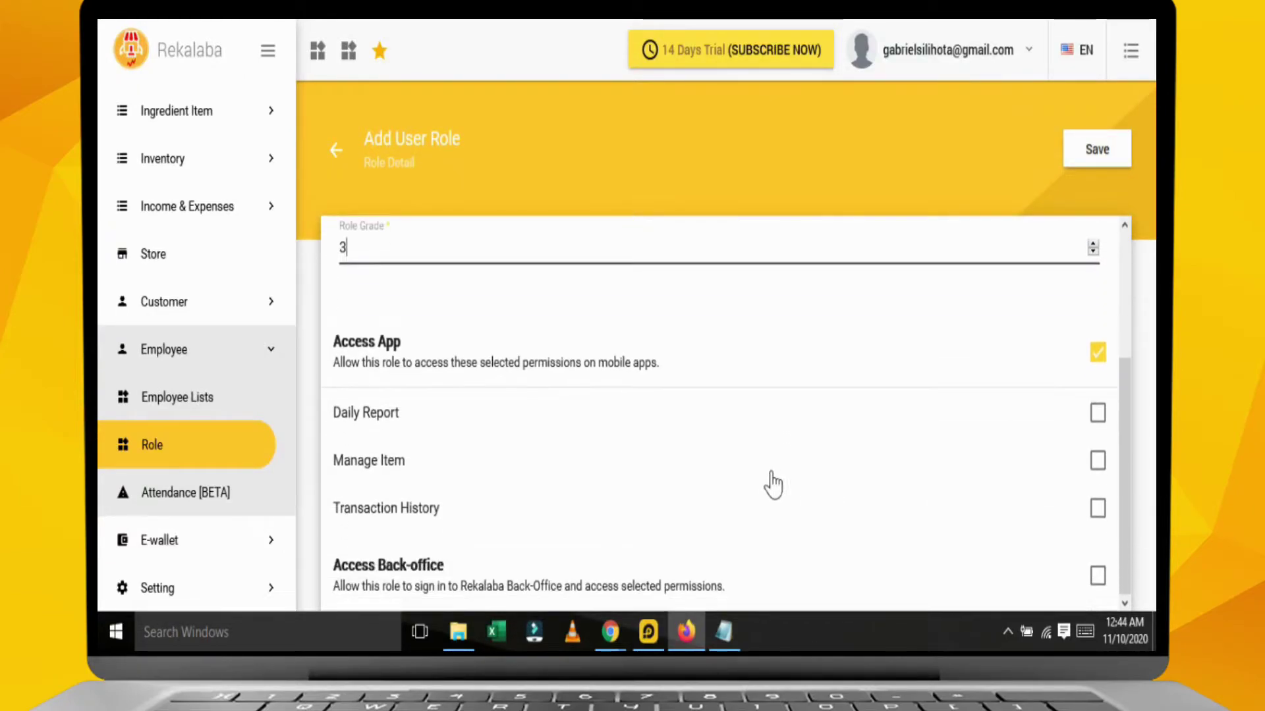
For Manager Finance, untick Access App, tick Access Back-office and untick E-wallet permissions.
{"action": "left_click", "coordinate": [1098, 356]}
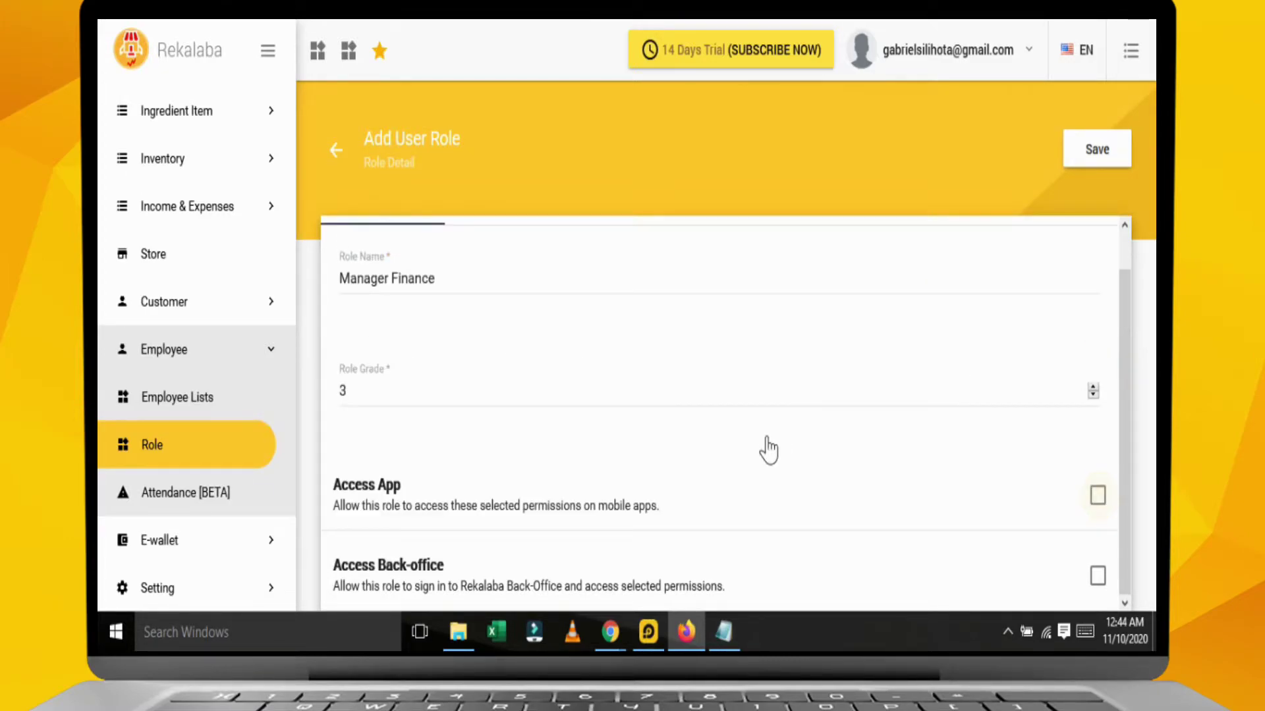
{"action": "left_click", "coordinate": [1098, 578]}
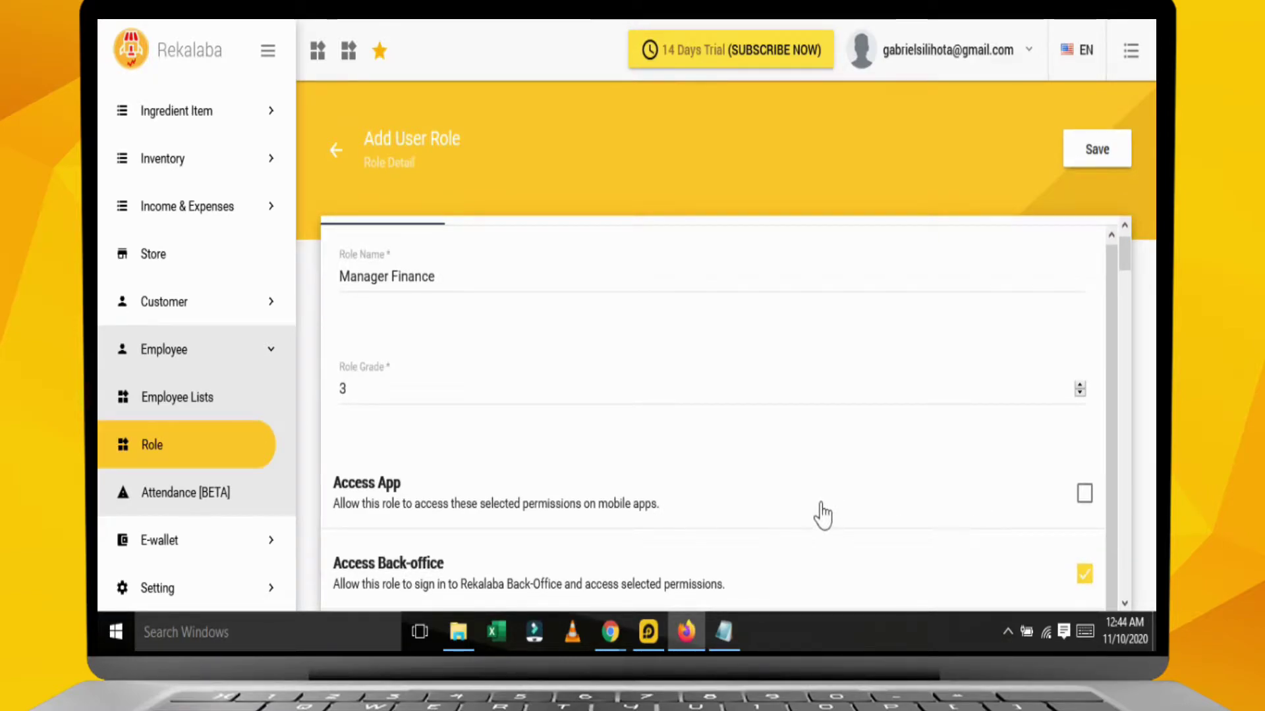
{"action": "scroll", "coordinate": [822, 514], "scroll_direction": "down", "scroll_amount": 5}
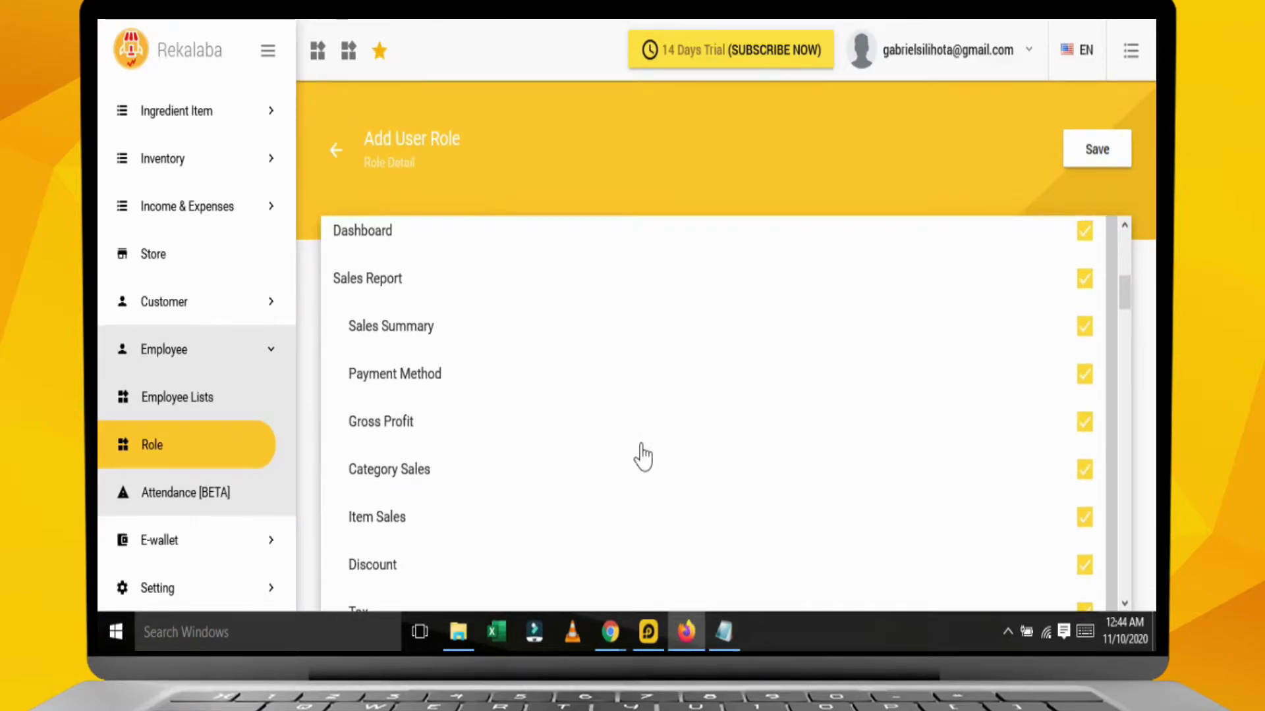
{"action": "scroll", "coordinate": [590, 424], "scroll_direction": "down", "scroll_amount": 3}
{"action": "scroll", "coordinate": [590, 425], "scroll_direction": "down", "scroll_amount": 15}
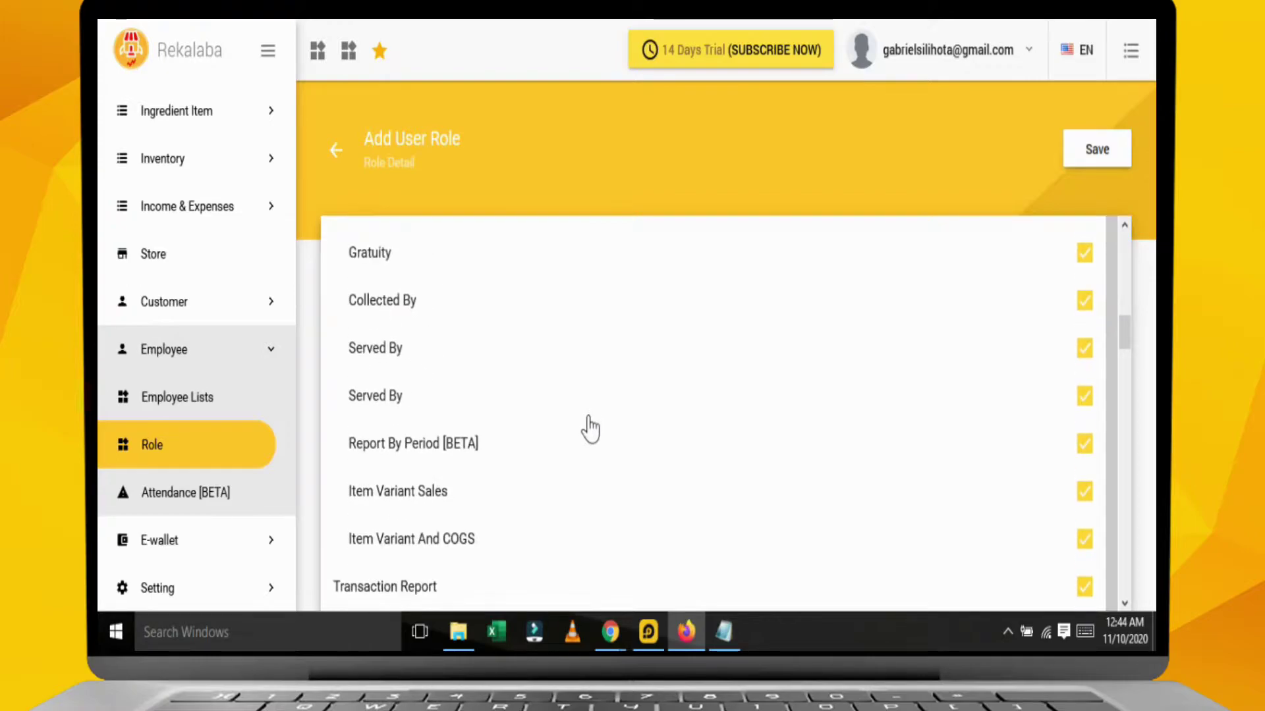
{"action": "scroll", "coordinate": [592, 441], "scroll_direction": "down", "scroll_amount": 5}
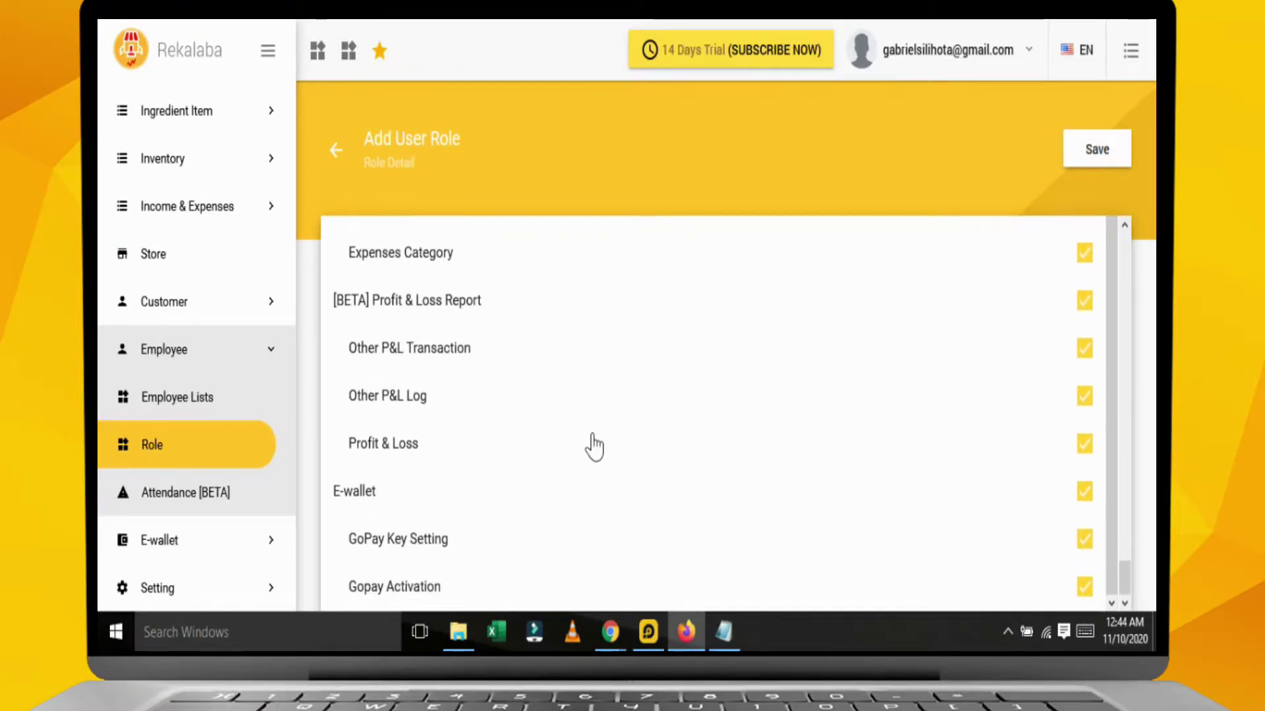
{"action": "left_click", "coordinate": [1084, 492]}
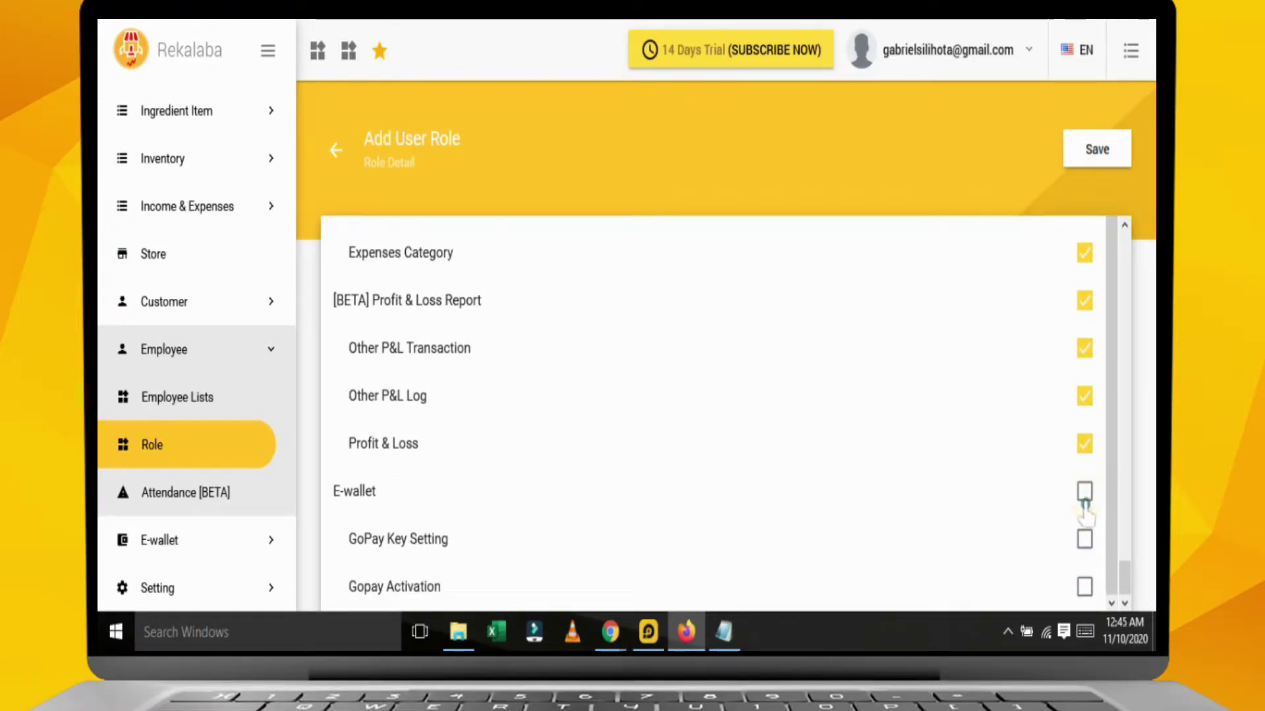
{"action": "scroll", "coordinate": [616, 336], "scroll_direction": "up", "scroll_amount": 20}
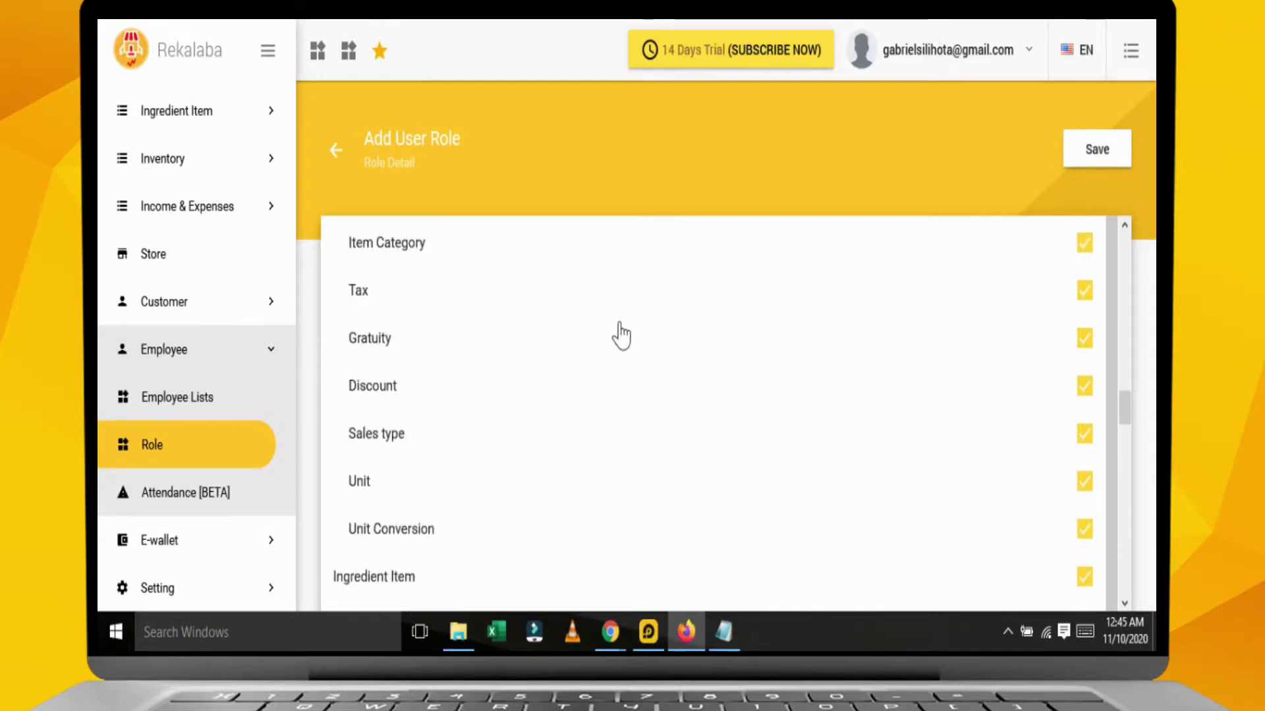
Save the Manager Finance role and check it appears in the Role List.
{"action": "left_click", "coordinate": [1091, 155]}
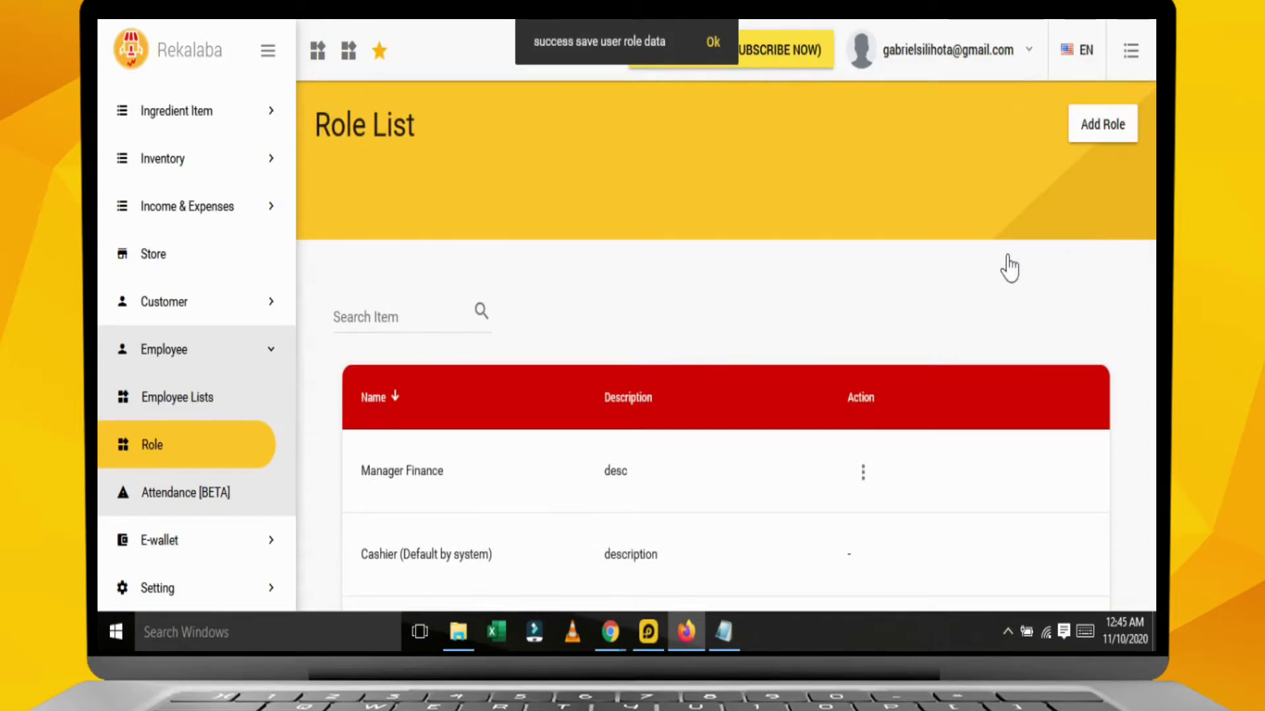
{"action": "scroll", "coordinate": [810, 362], "scroll_direction": "down", "scroll_amount": 1}
{"action": "scroll", "coordinate": [593, 455], "scroll_direction": "down", "scroll_amount": 1}
{"action": "scroll", "coordinate": [670, 451], "scroll_direction": "up", "scroll_amount": 2}
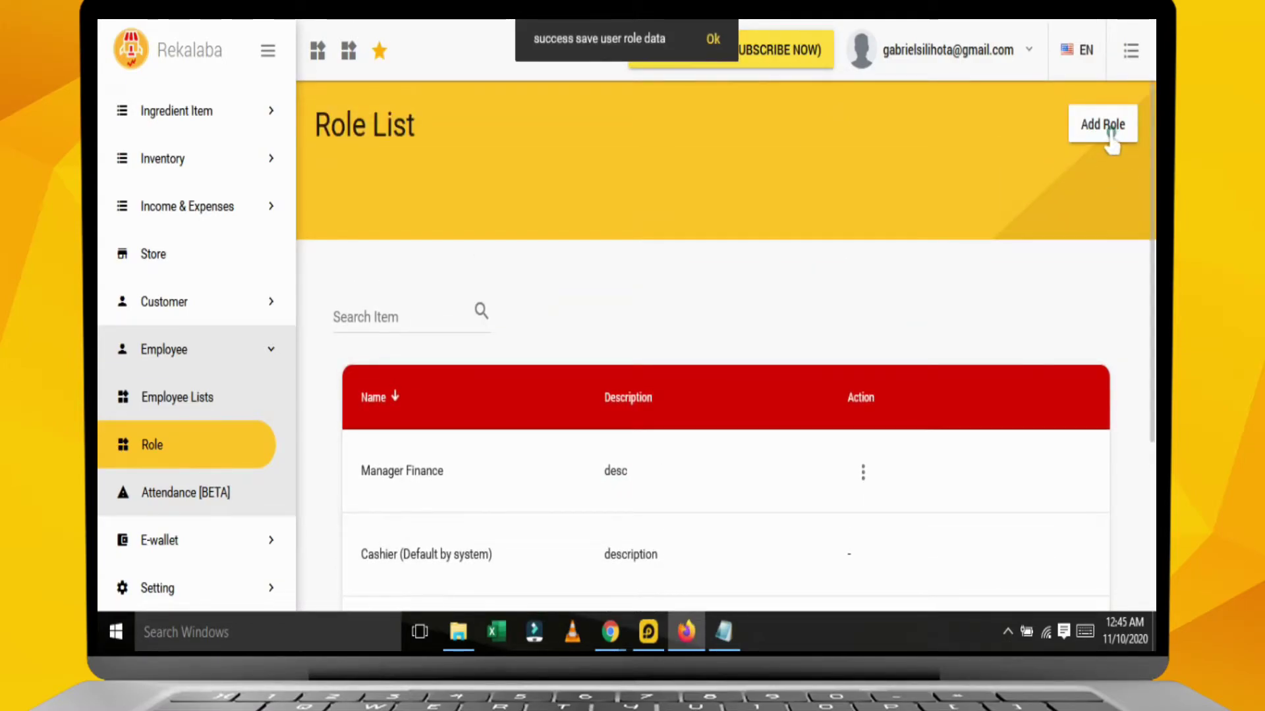
{"action": "scroll", "coordinate": [514, 346], "scroll_direction": "down", "scroll_amount": 2}
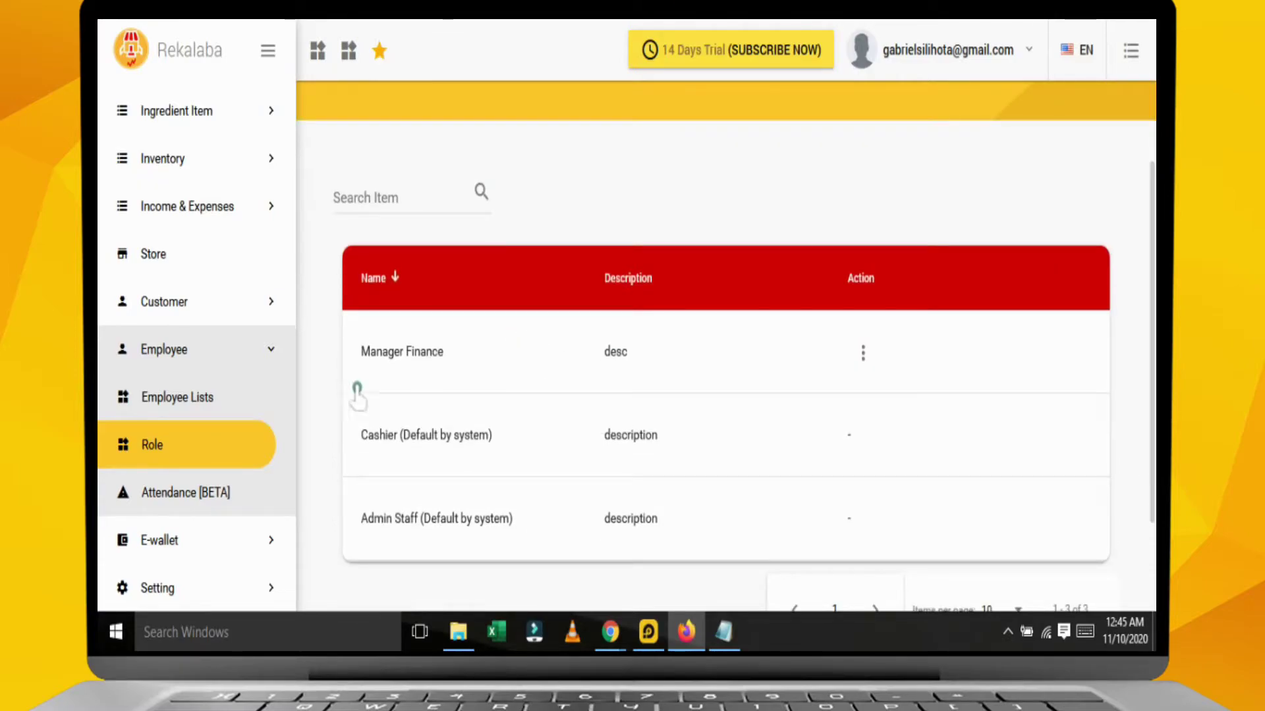
Start a new staff member from the Staff list and enter their name and staff e-mail.
{"action": "left_click", "coordinate": [216, 402]}
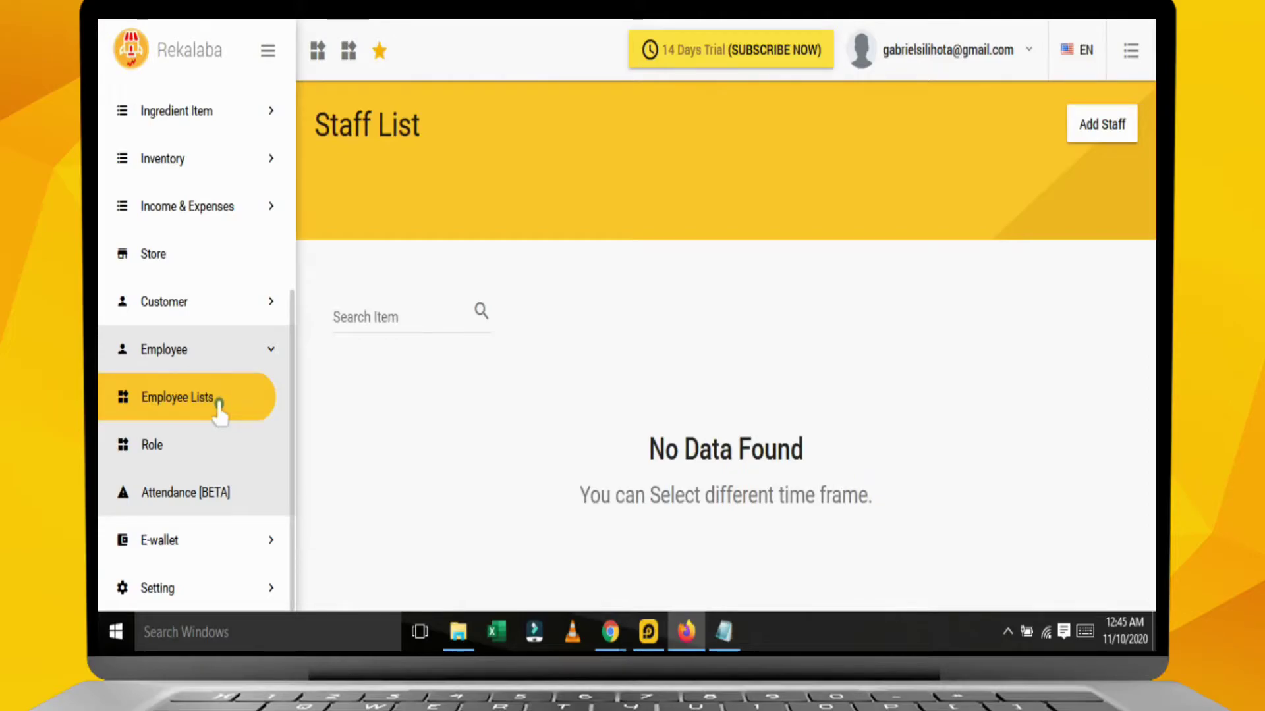
{"action": "left_click", "coordinate": [1090, 135]}
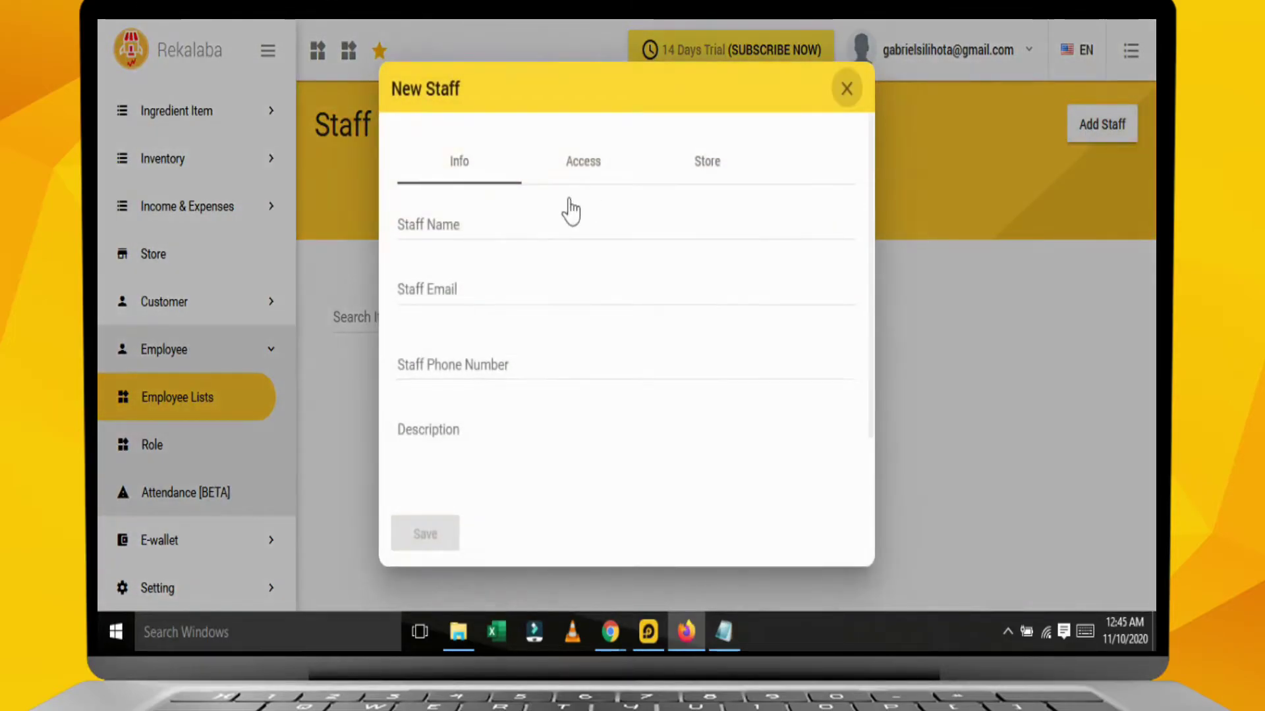
{"action": "left_click", "coordinate": [525, 238]}
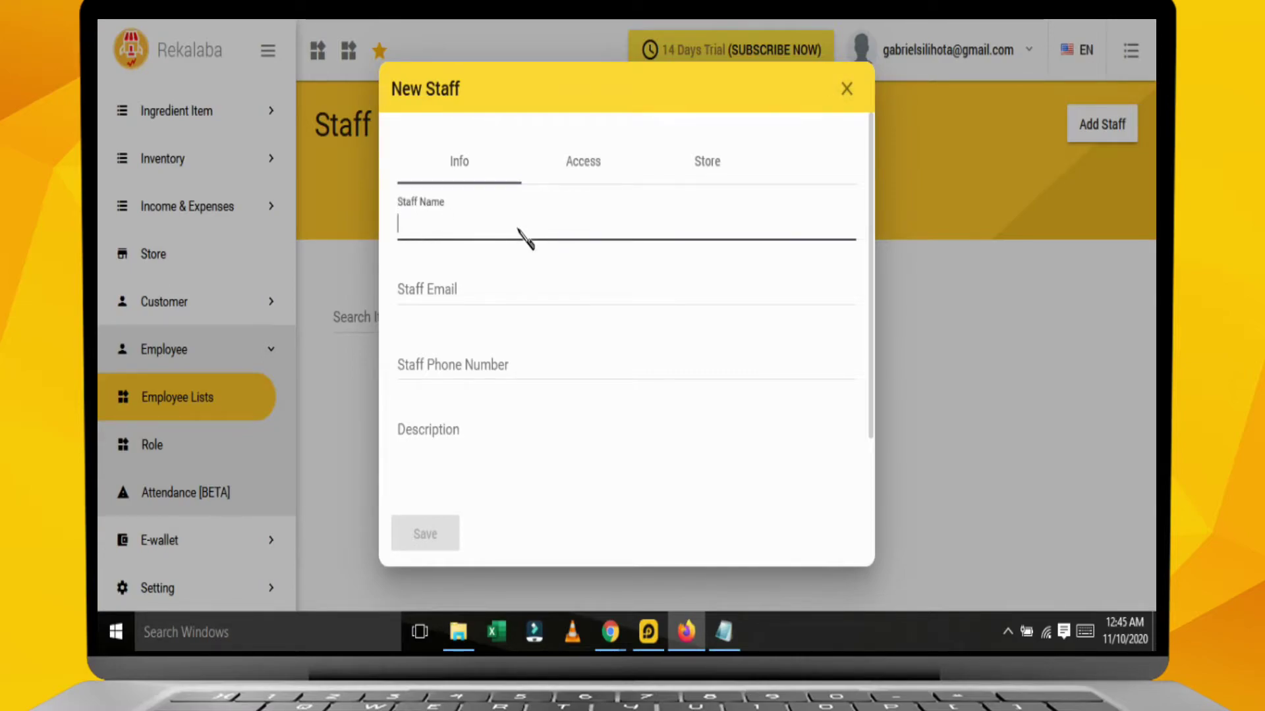
{"action": "type", "text": "RENI"}
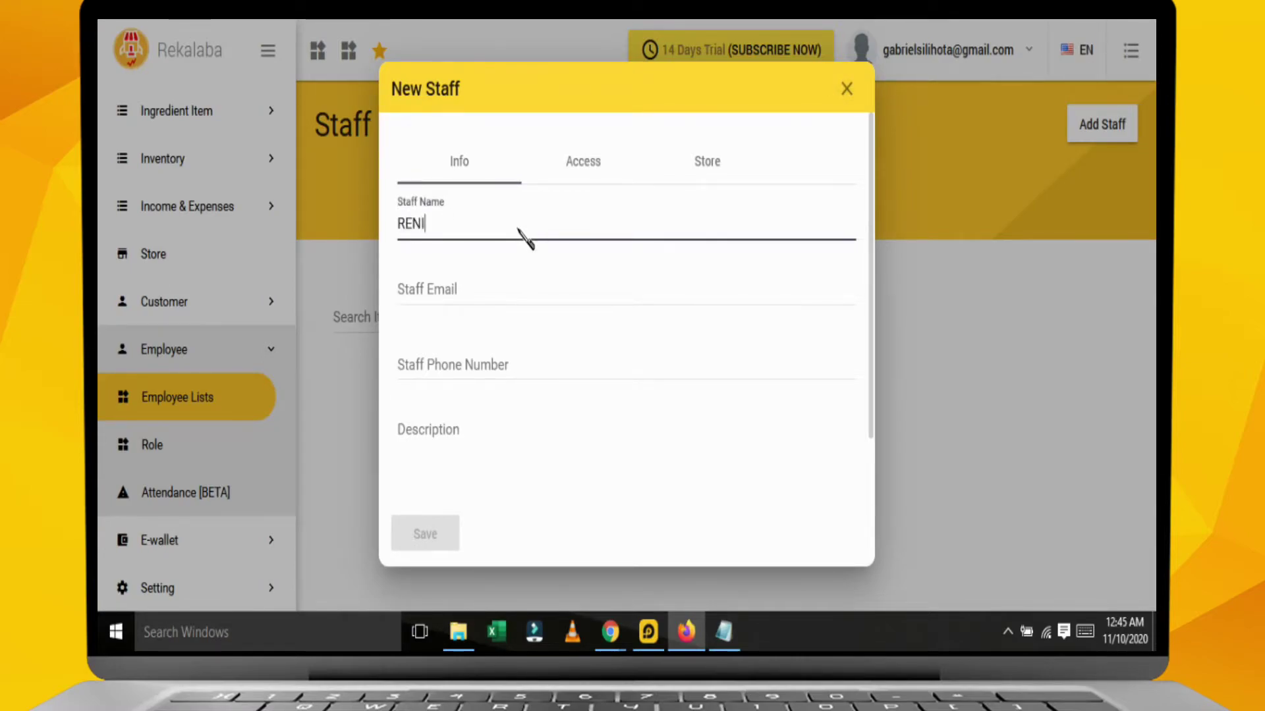
{"action": "left_click", "coordinate": [431, 287]}
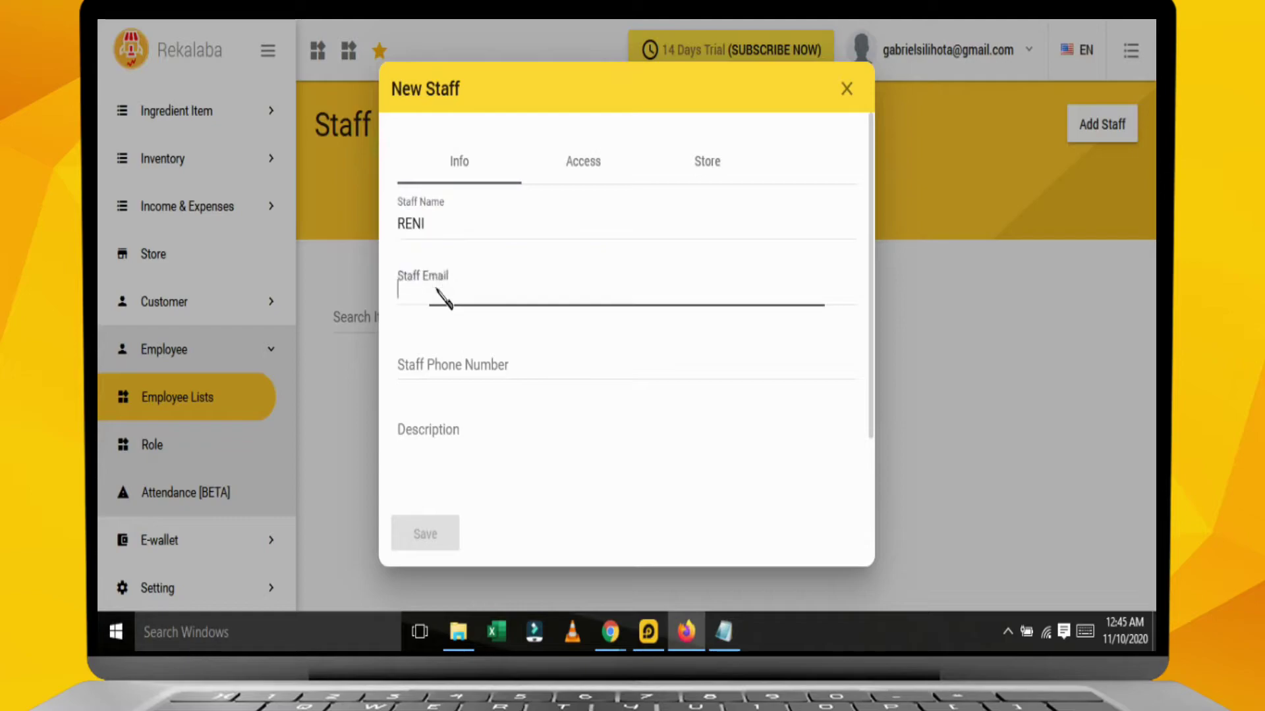
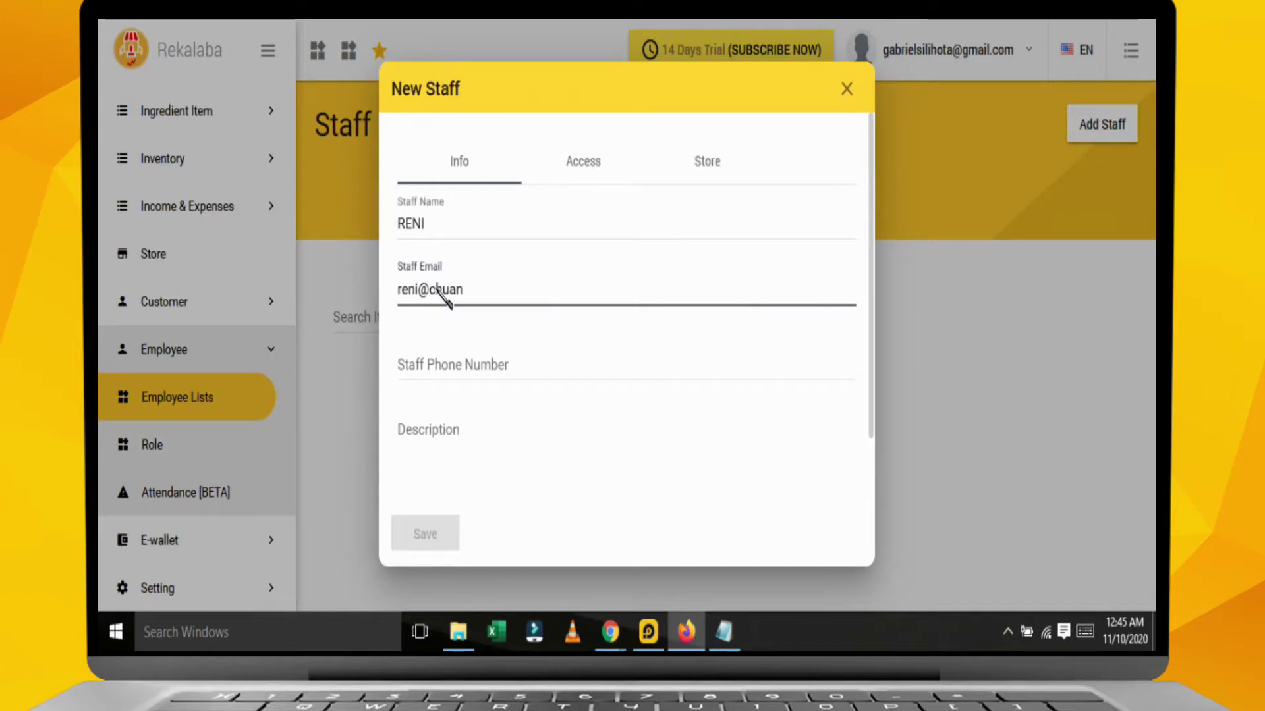
Enter the description 'Kasir 1' for the new staff member.
{"action": "left_click", "coordinate": [502, 364]}
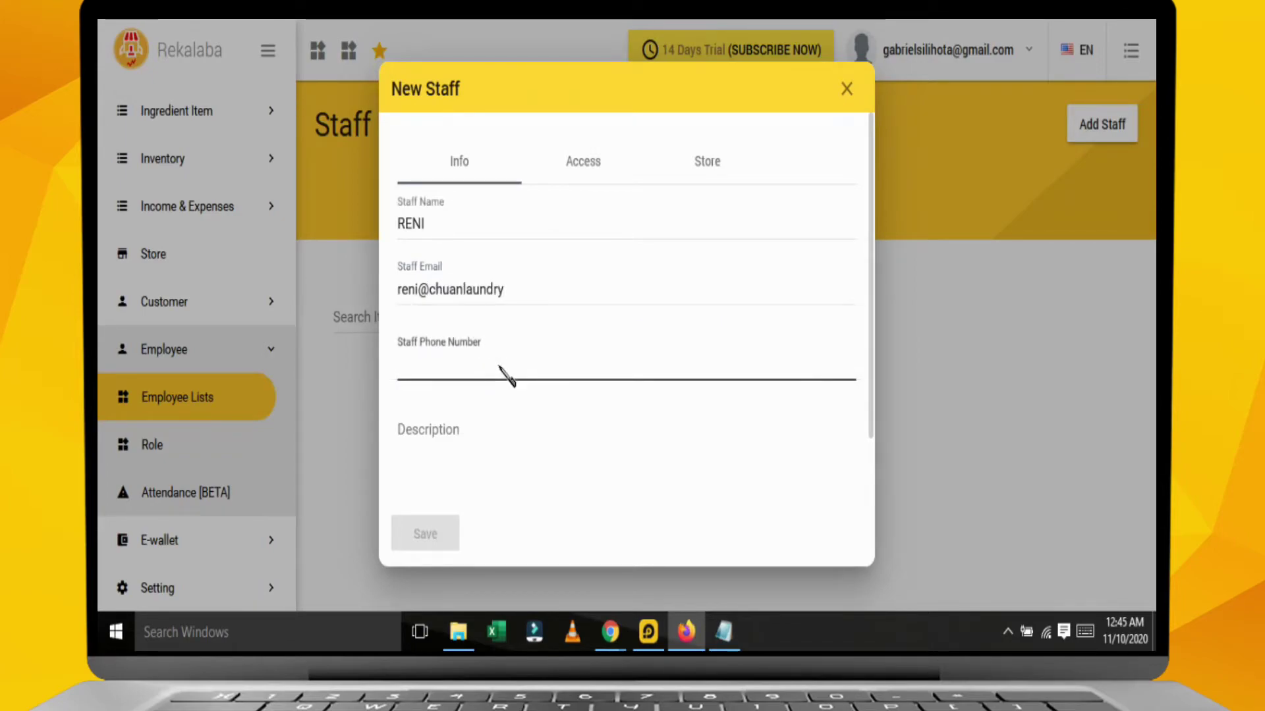
{"action": "left_click", "coordinate": [505, 441]}
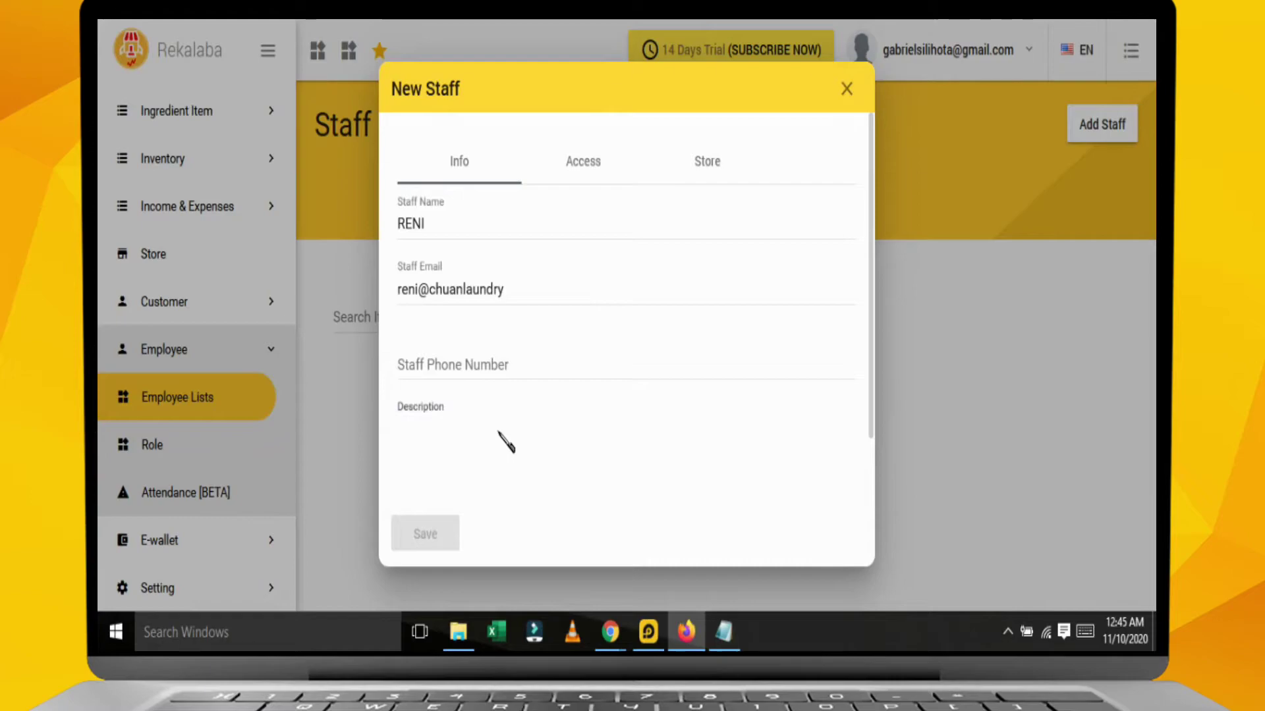
{"action": "type", "text": "Kasir 1"}
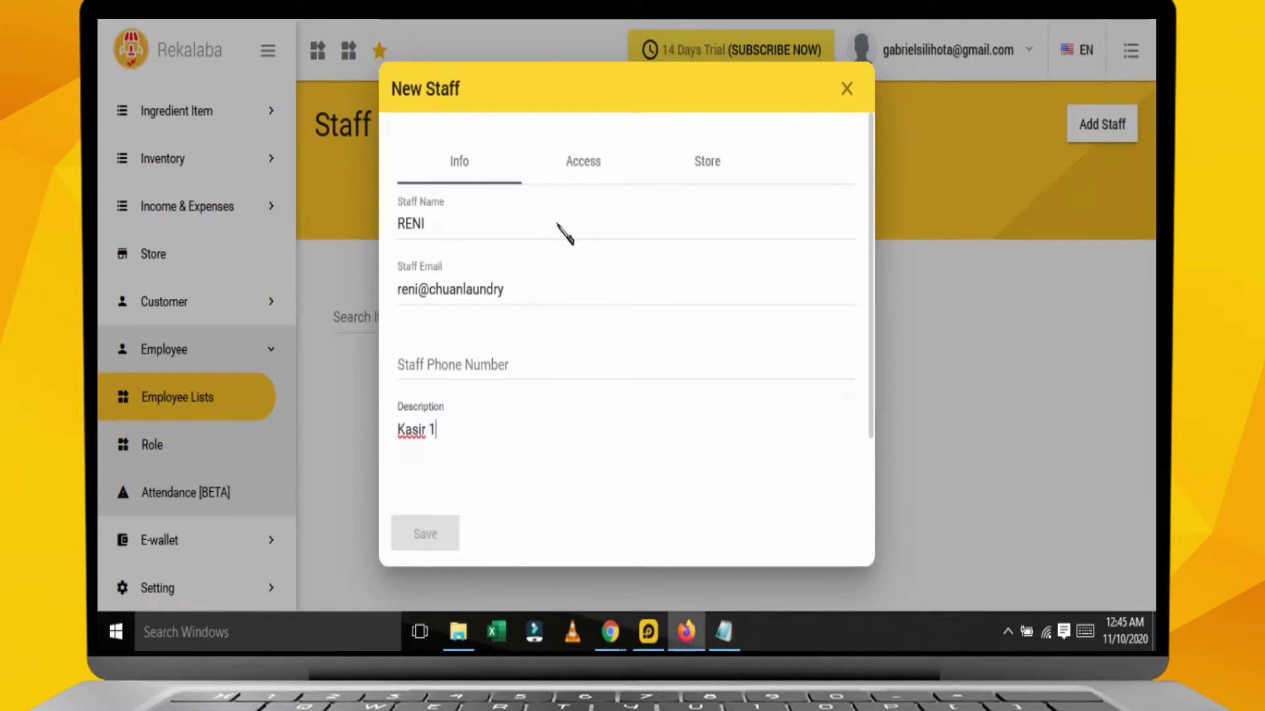
{"action": "left_click", "coordinate": [583, 162]}
Assign the Cashier role, enable login, and set a custom PIN for the staff member.
{"action": "left_click", "coordinate": [636, 256]}
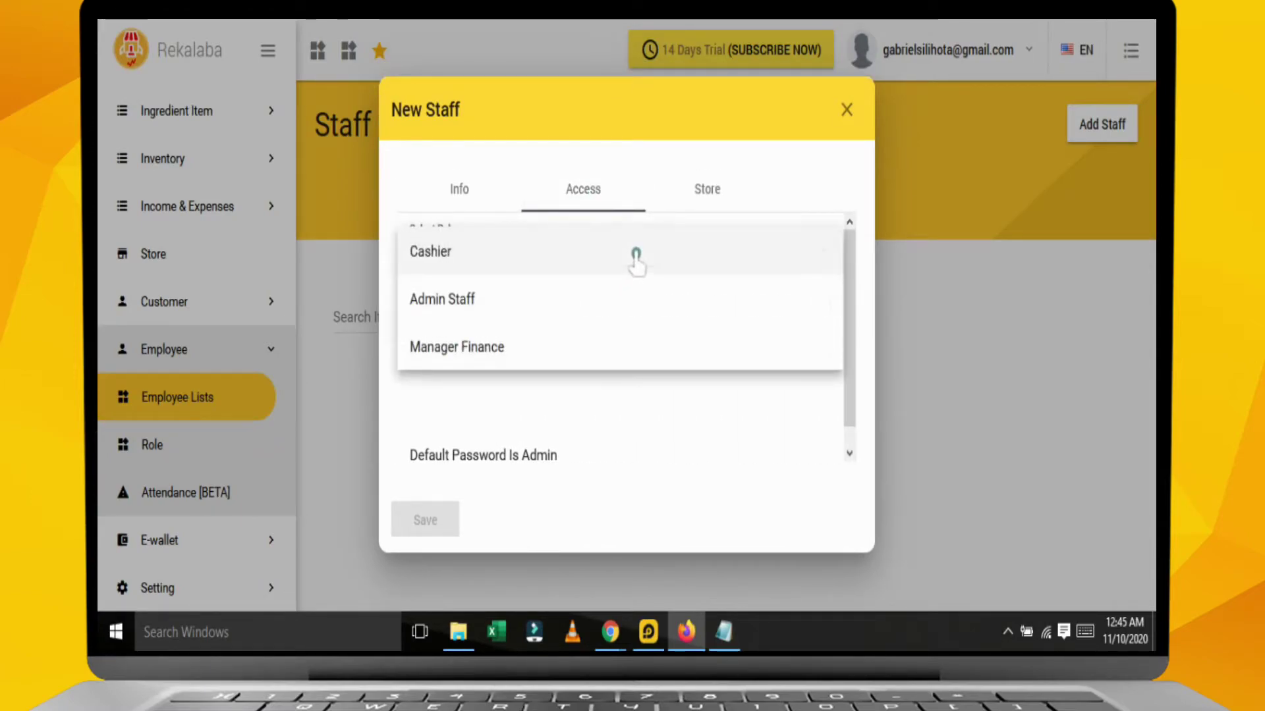
{"action": "left_click", "coordinate": [470, 256]}
{"action": "left_click", "coordinate": [822, 303]}
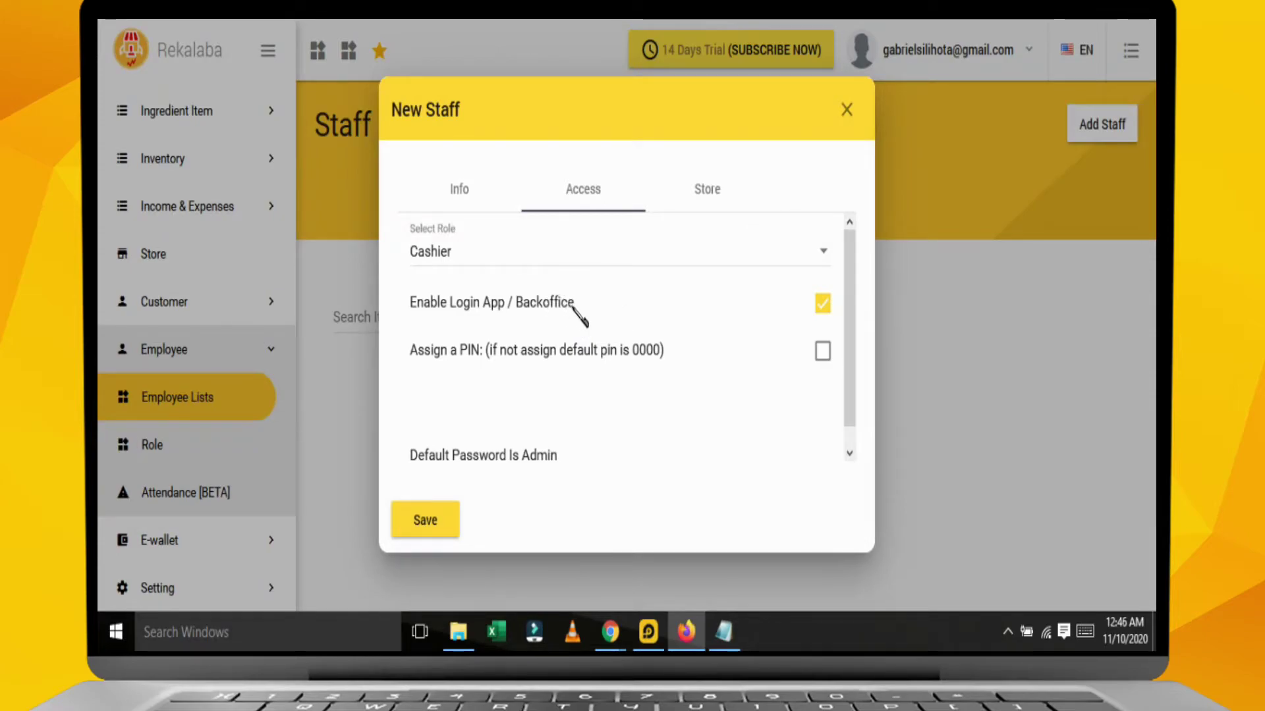
{"action": "left_click", "coordinate": [822, 354]}
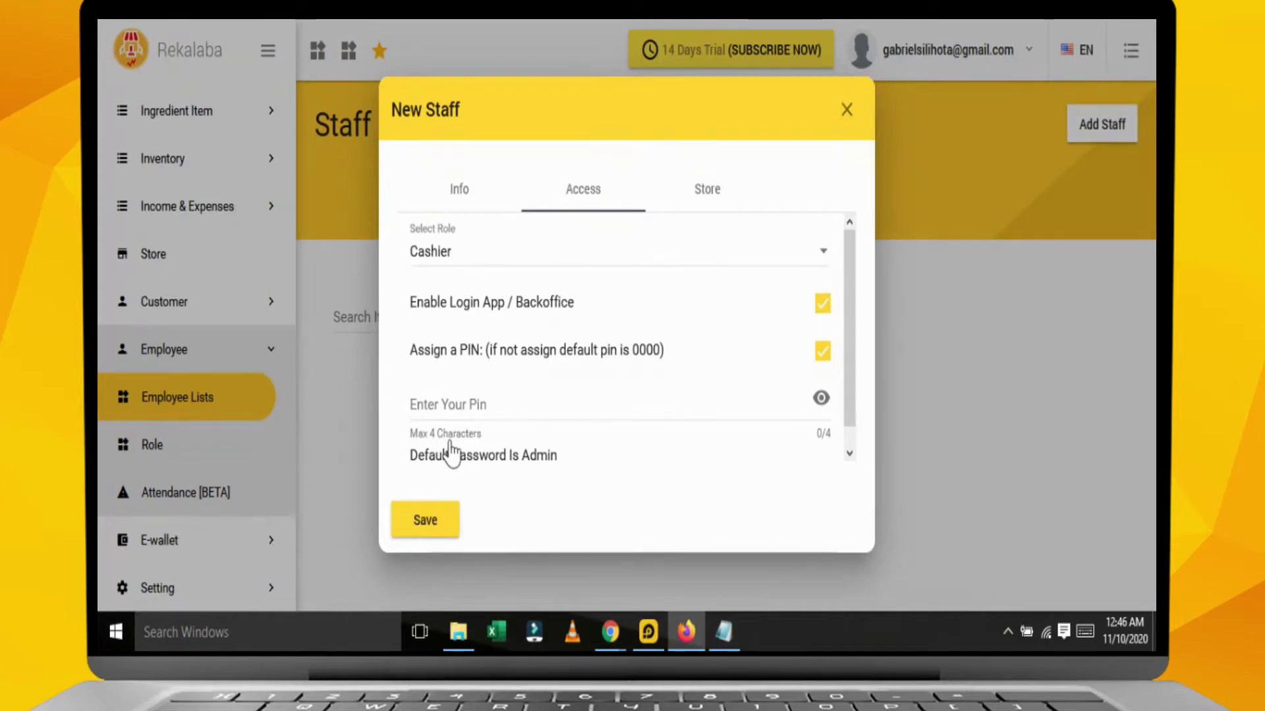
{"action": "left_click", "coordinate": [507, 413]}
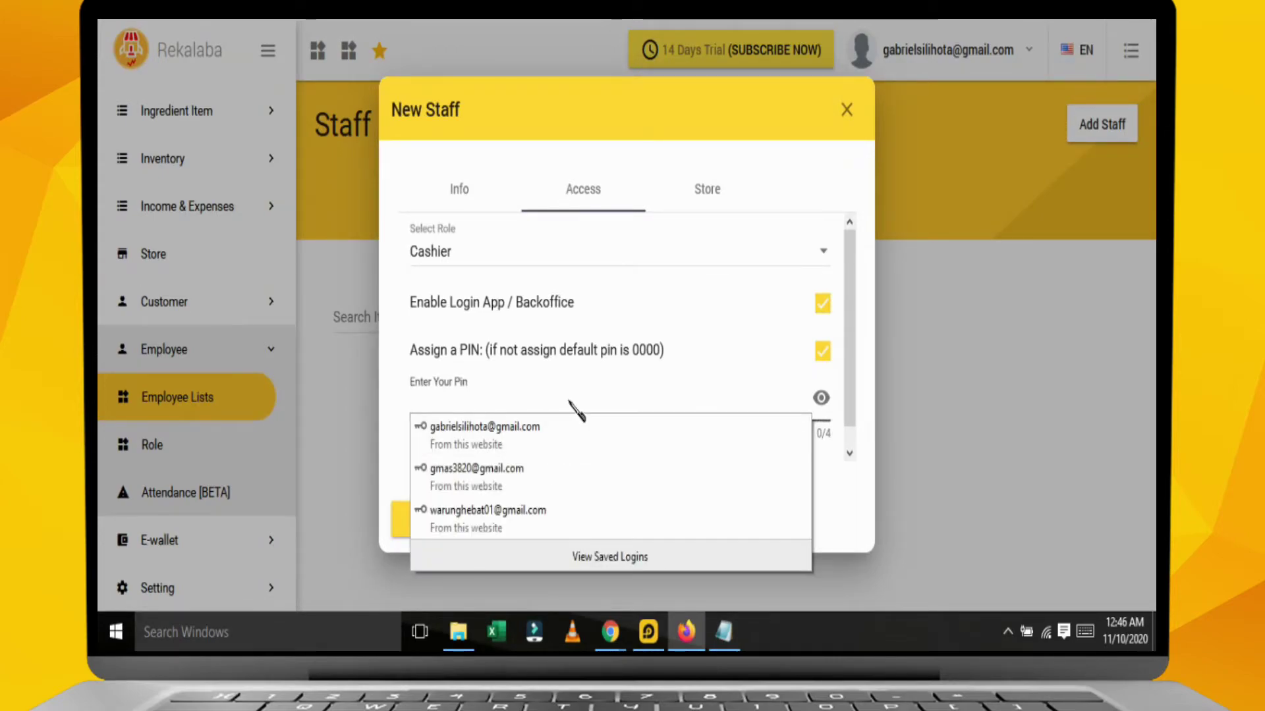
{"action": "type", "text": "1234"}
Grant access to the CHUAN LAUNDRY store and save the new staff member.
{"action": "left_click", "coordinate": [708, 191]}
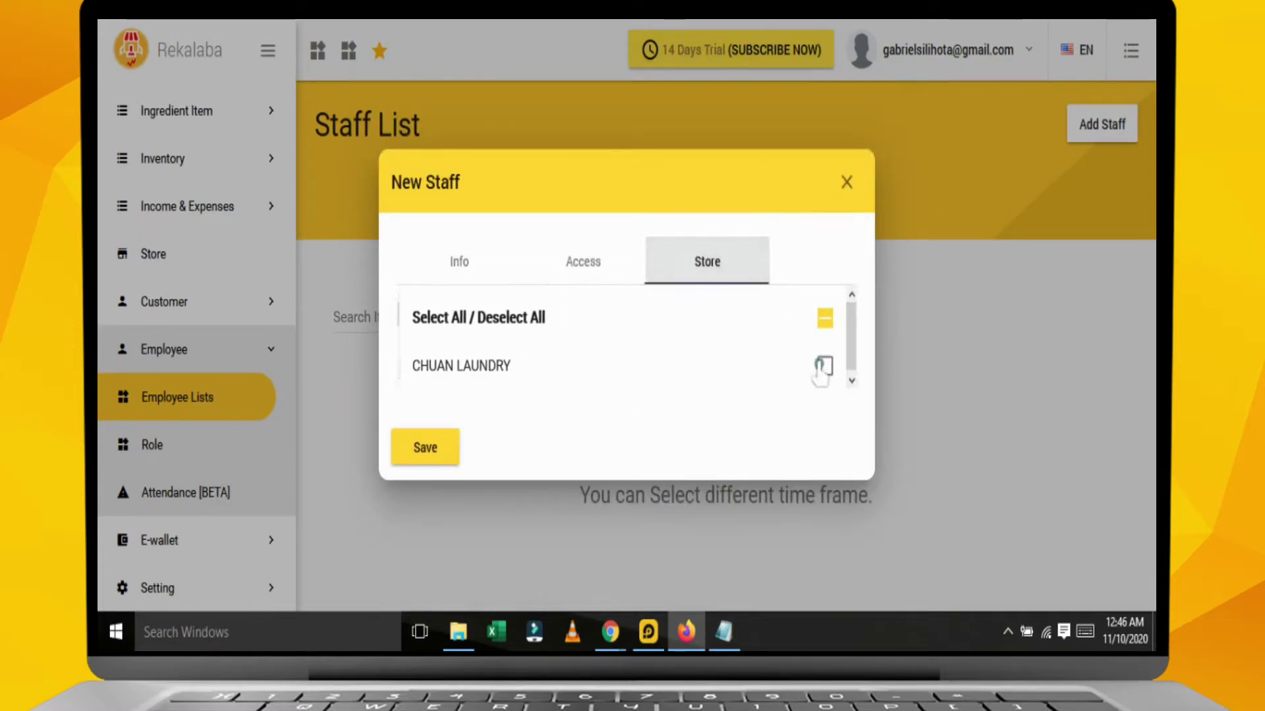
{"action": "left_click", "coordinate": [825, 367]}
{"action": "left_click", "coordinate": [425, 451]}
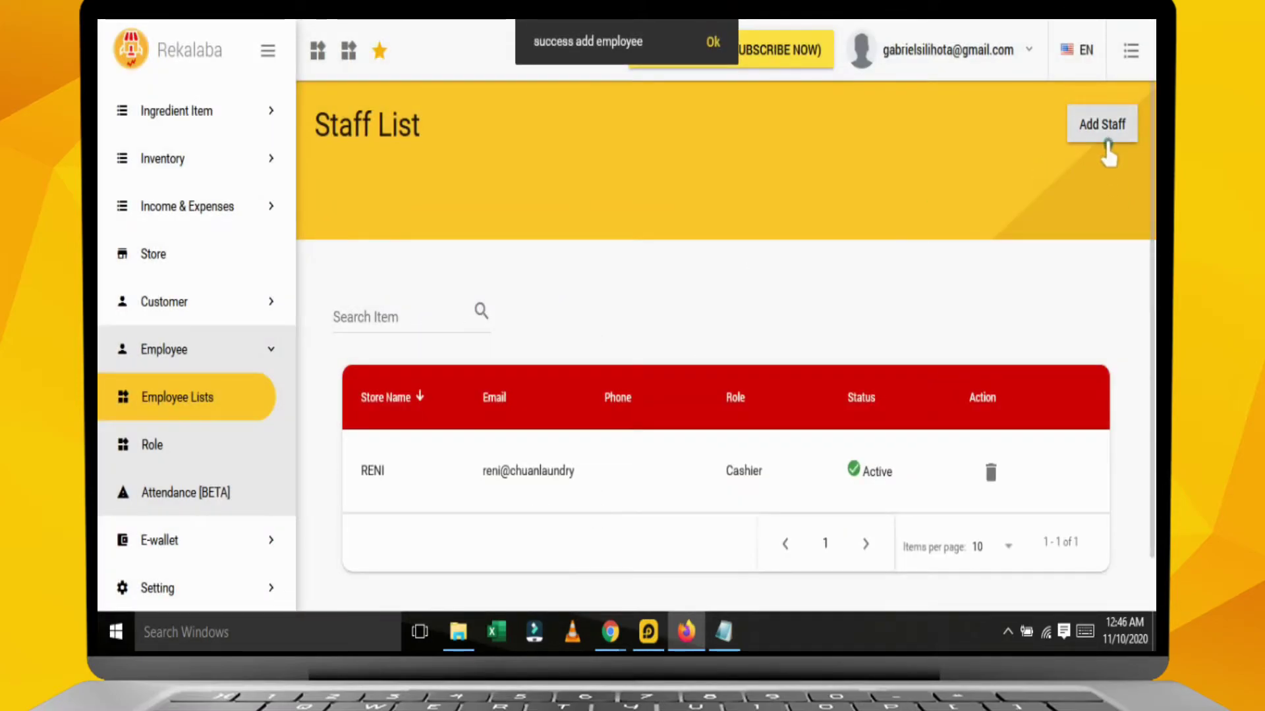
{"action": "left_click", "coordinate": [1103, 129]}
Enter the new staff member's name, e-mail and the description 'ADMIN S'.
{"action": "left_click", "coordinate": [473, 227]}
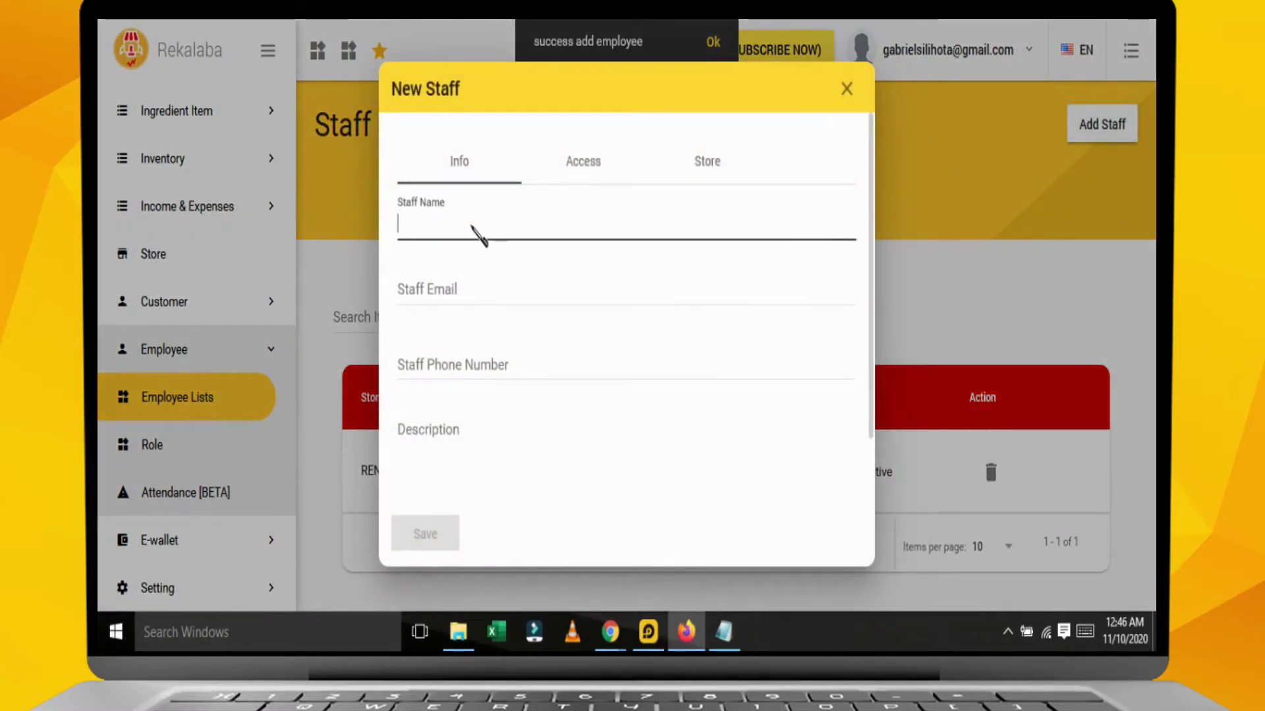
{"action": "type", "text": "FANI"}
{"action": "left_click", "coordinate": [501, 300]}
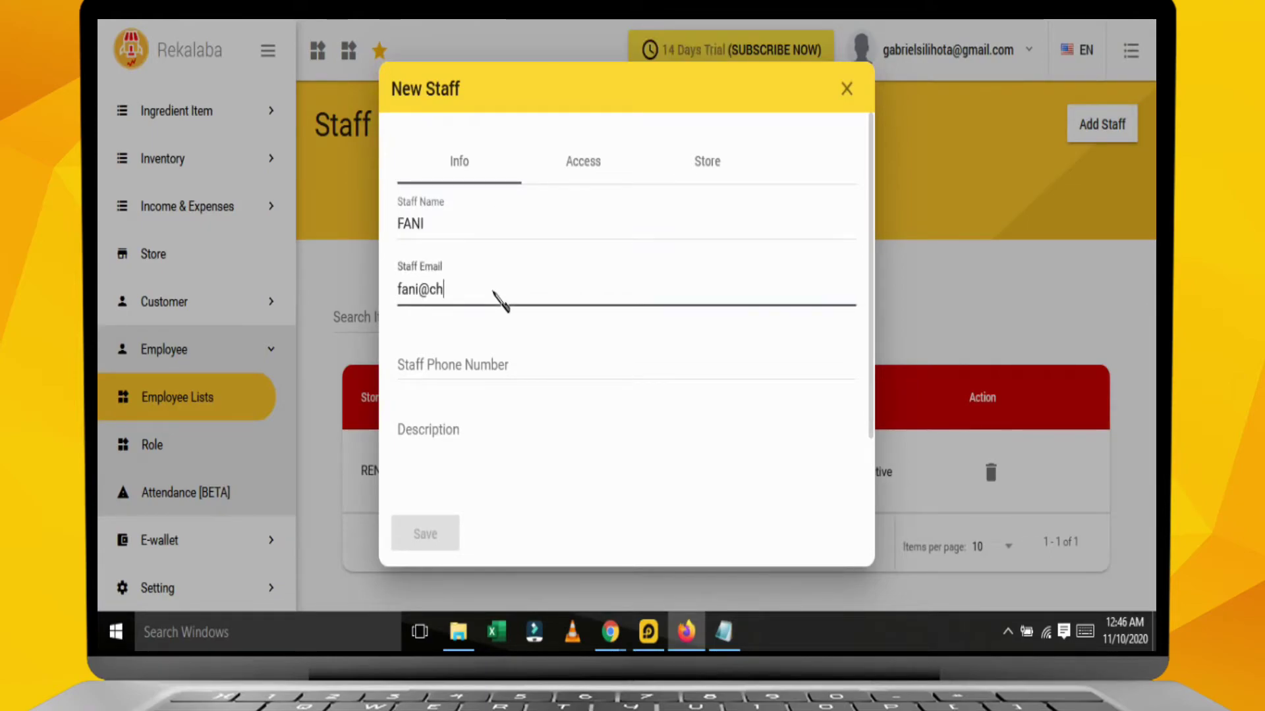
{"action": "left_click", "coordinate": [489, 432]}
{"action": "type", "text": "ADMIN S"}
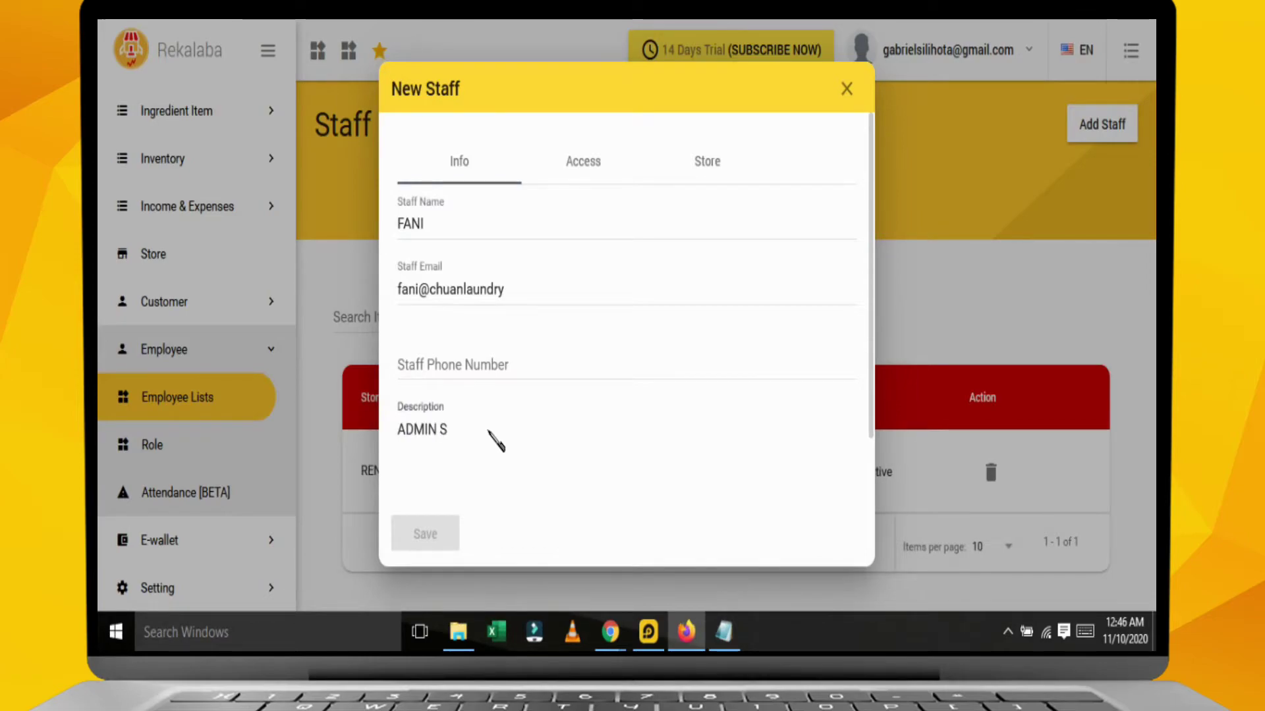
Give the staff member the Admin Staff role with login enabled and a custom PIN.
{"action": "left_click", "coordinate": [567, 173]}
{"action": "left_click", "coordinate": [562, 249]}
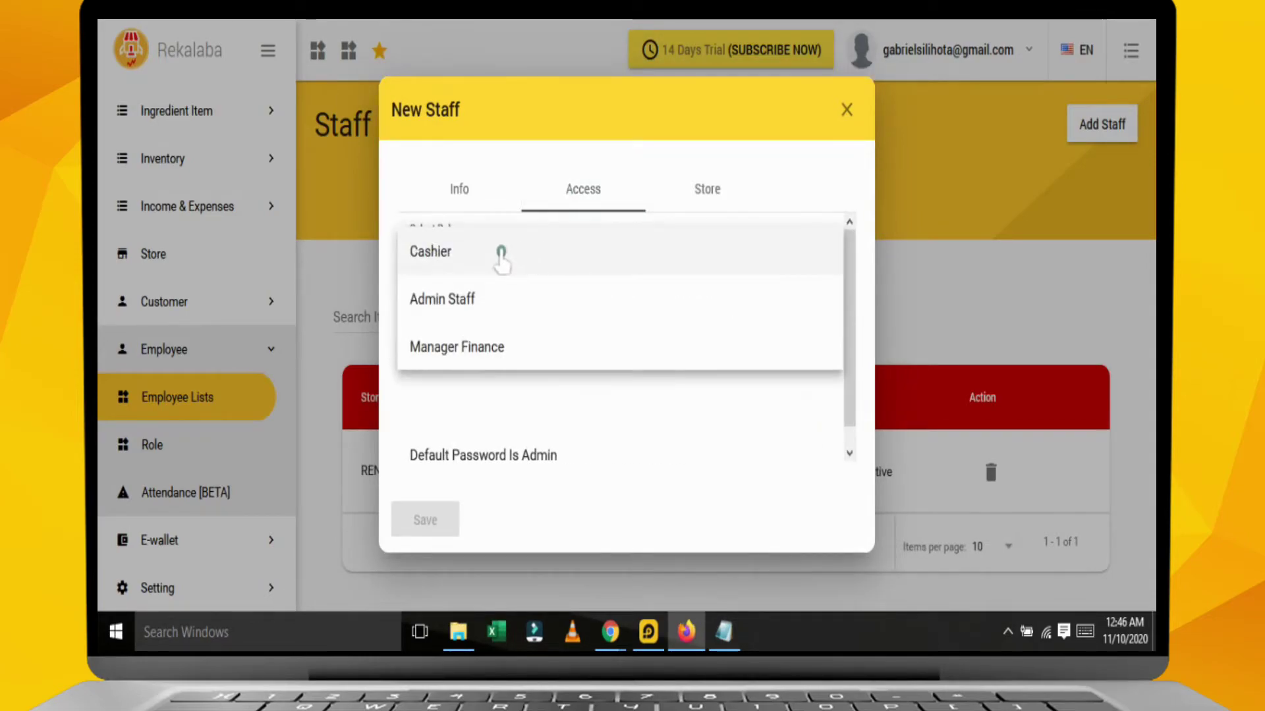
{"action": "left_click", "coordinate": [472, 300]}
{"action": "left_click", "coordinate": [822, 304]}
{"action": "left_click", "coordinate": [821, 351]}
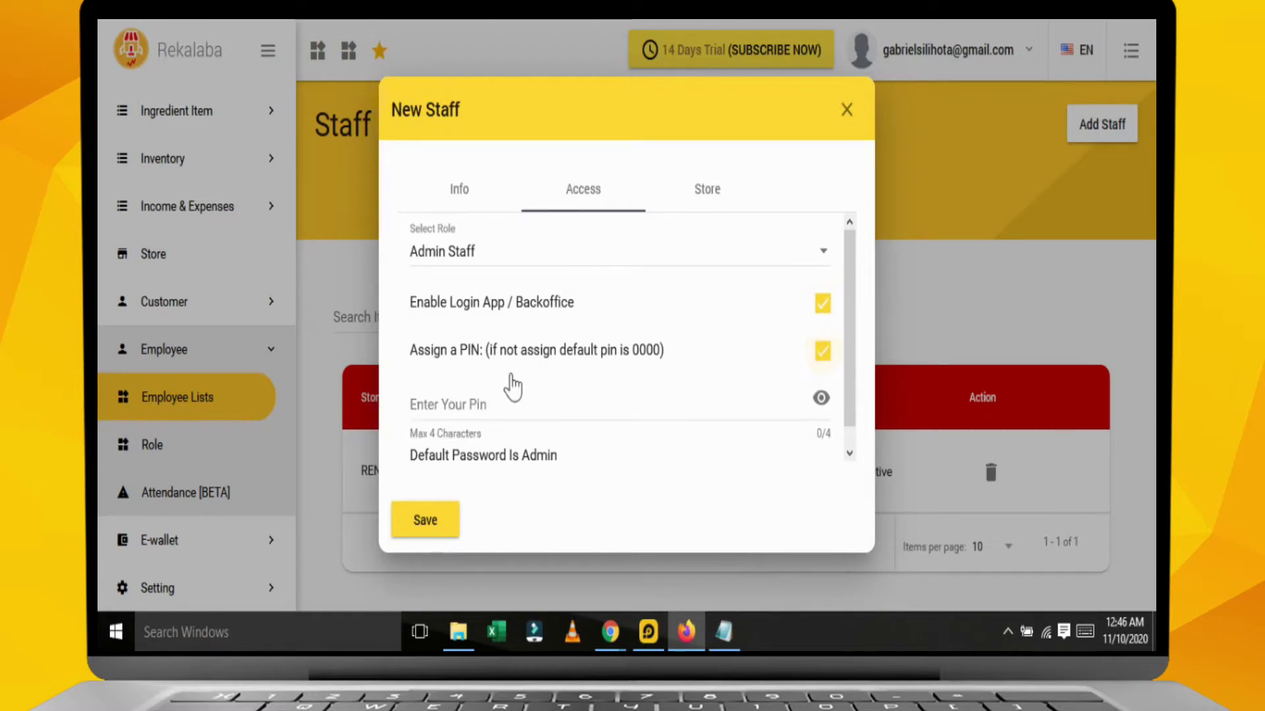
{"action": "left_click", "coordinate": [438, 407]}
{"action": "type", "text": "1234"}
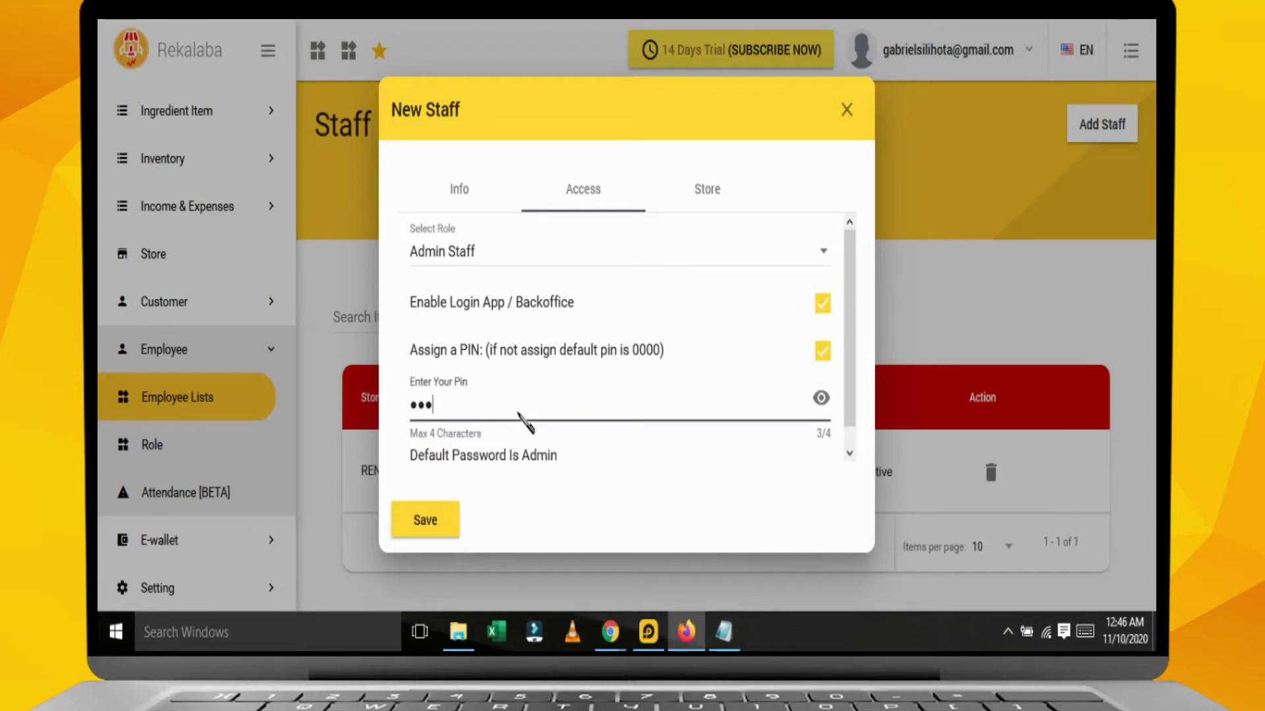
Grant access to the CHUAN LAUNDRY store and save the staff member.
{"action": "left_click", "coordinate": [707, 193]}
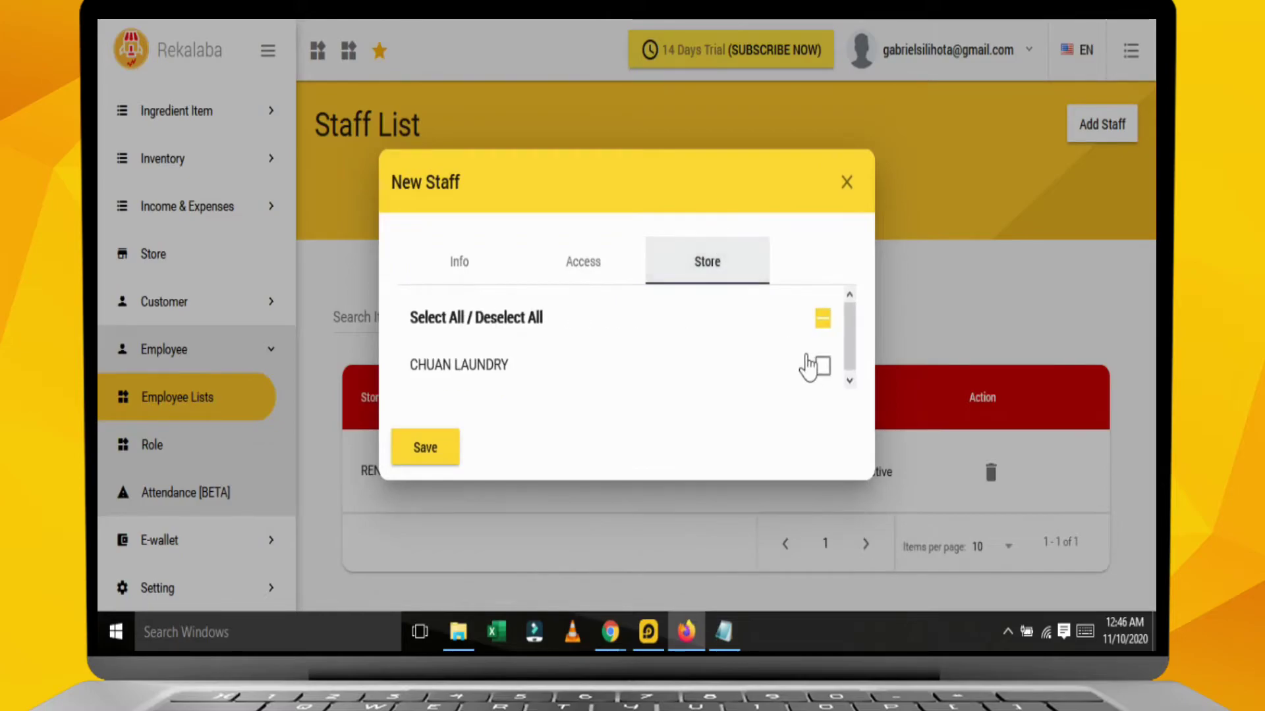
{"action": "left_click", "coordinate": [820, 366]}
{"action": "left_click", "coordinate": [427, 450]}
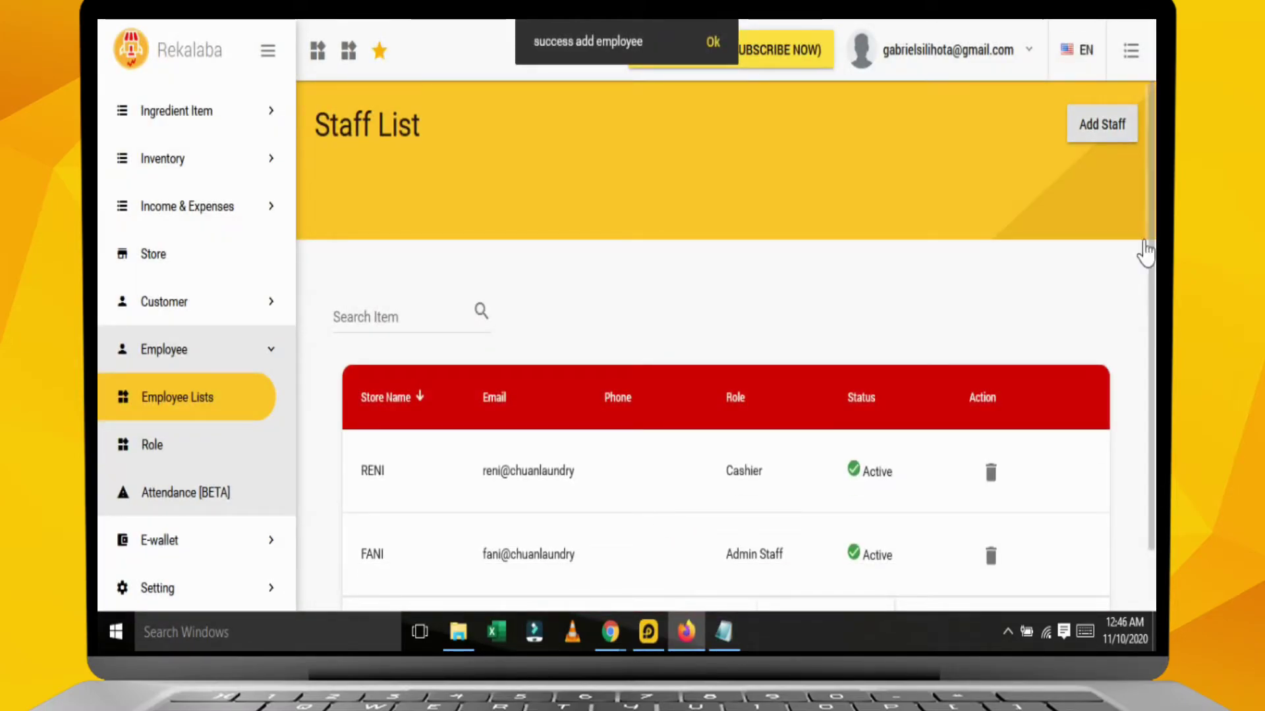
Start a new staff record and enter the third member's name and e-mail.
{"action": "left_click", "coordinate": [1102, 126]}
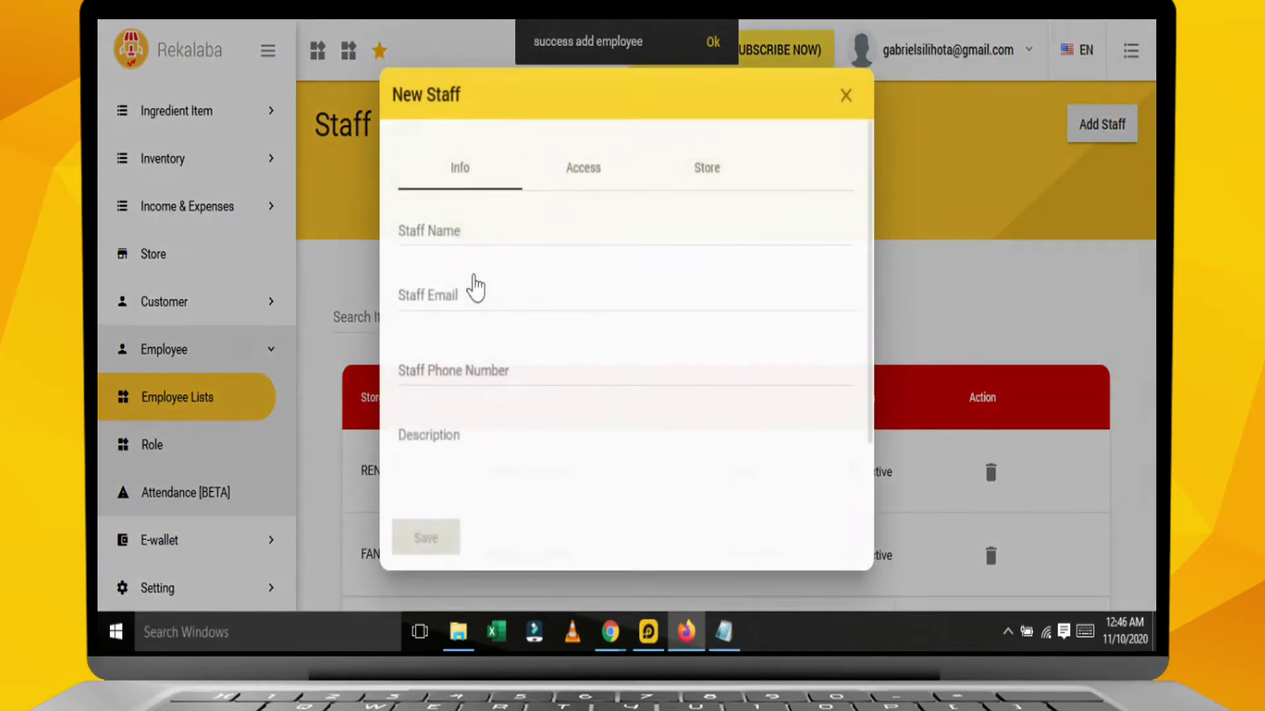
{"action": "left_click", "coordinate": [493, 224]}
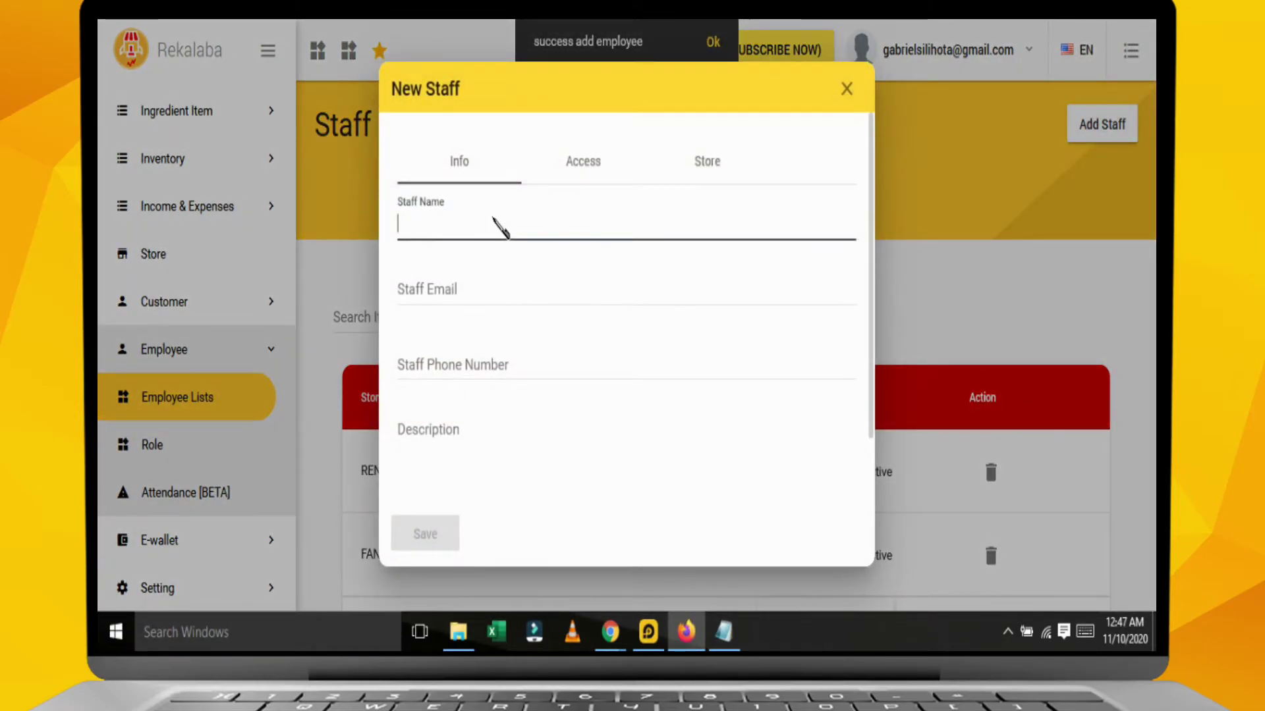
{"action": "type", "text": "FAJAR"}
{"action": "left_click", "coordinate": [500, 290]}
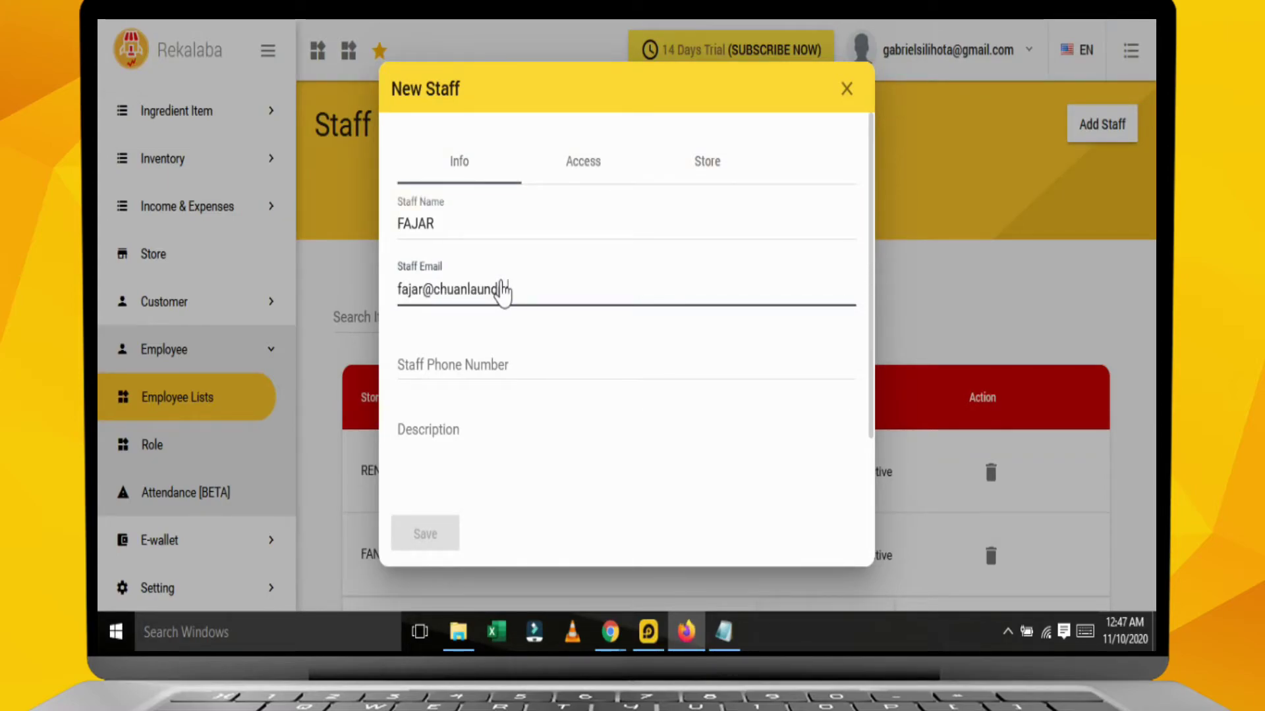
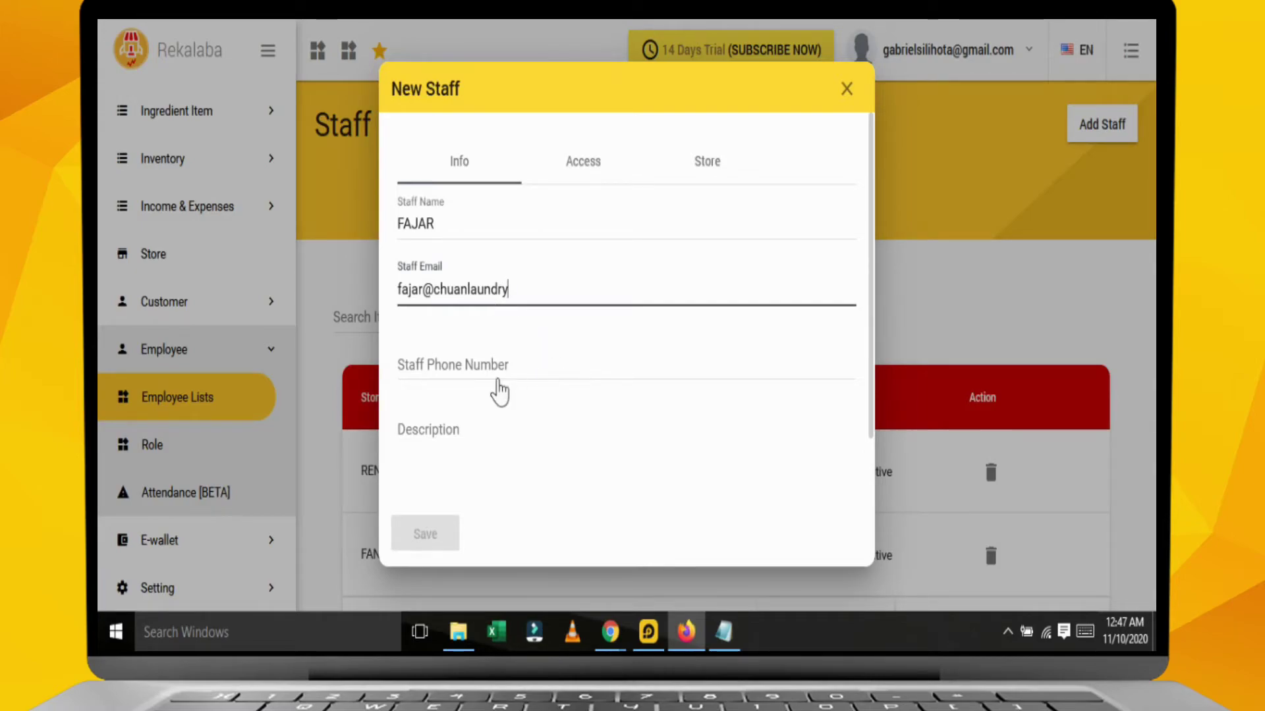
{"action": "left_click", "coordinate": [508, 425]}
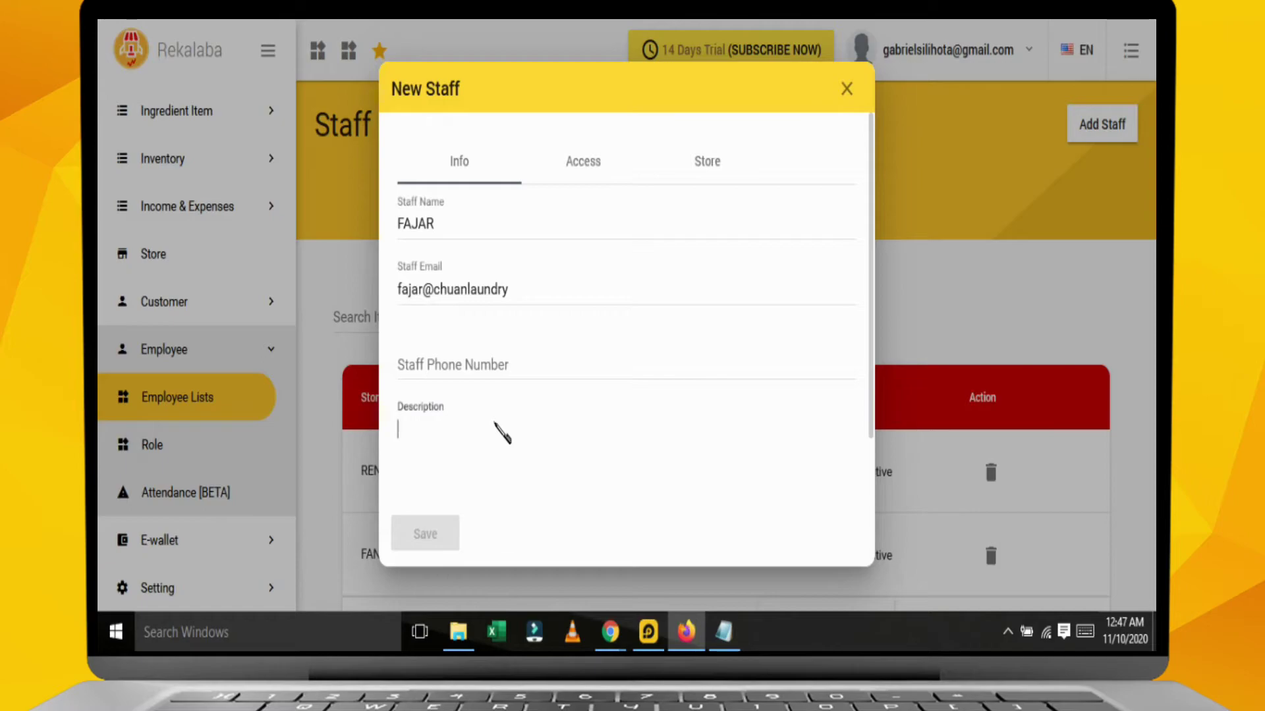
Assign the Manager Finance role with login enabled and CHUAN LAUNDRY access, then save.
{"action": "left_click", "coordinate": [584, 165]}
{"action": "left_click", "coordinate": [540, 255]}
{"action": "left_click", "coordinate": [485, 340]}
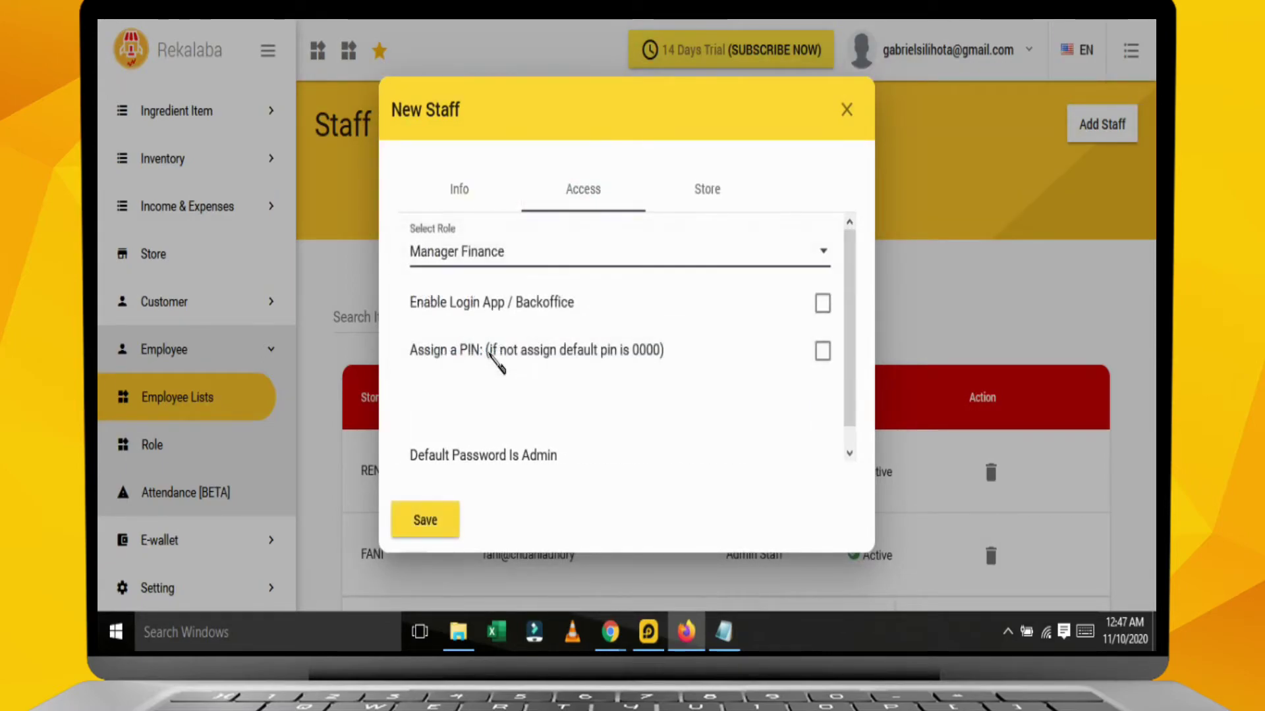
{"action": "left_click", "coordinate": [821, 304]}
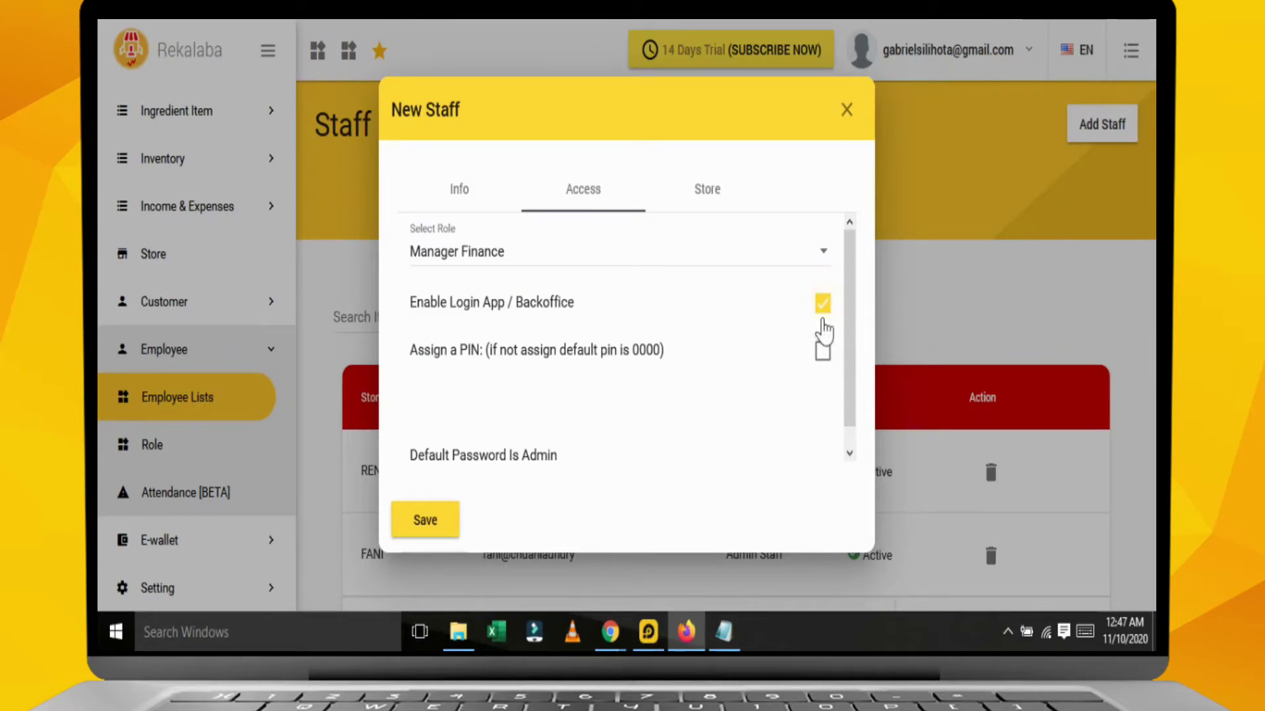
{"action": "left_click", "coordinate": [714, 197]}
{"action": "left_click", "coordinate": [822, 367]}
{"action": "left_click", "coordinate": [430, 458]}
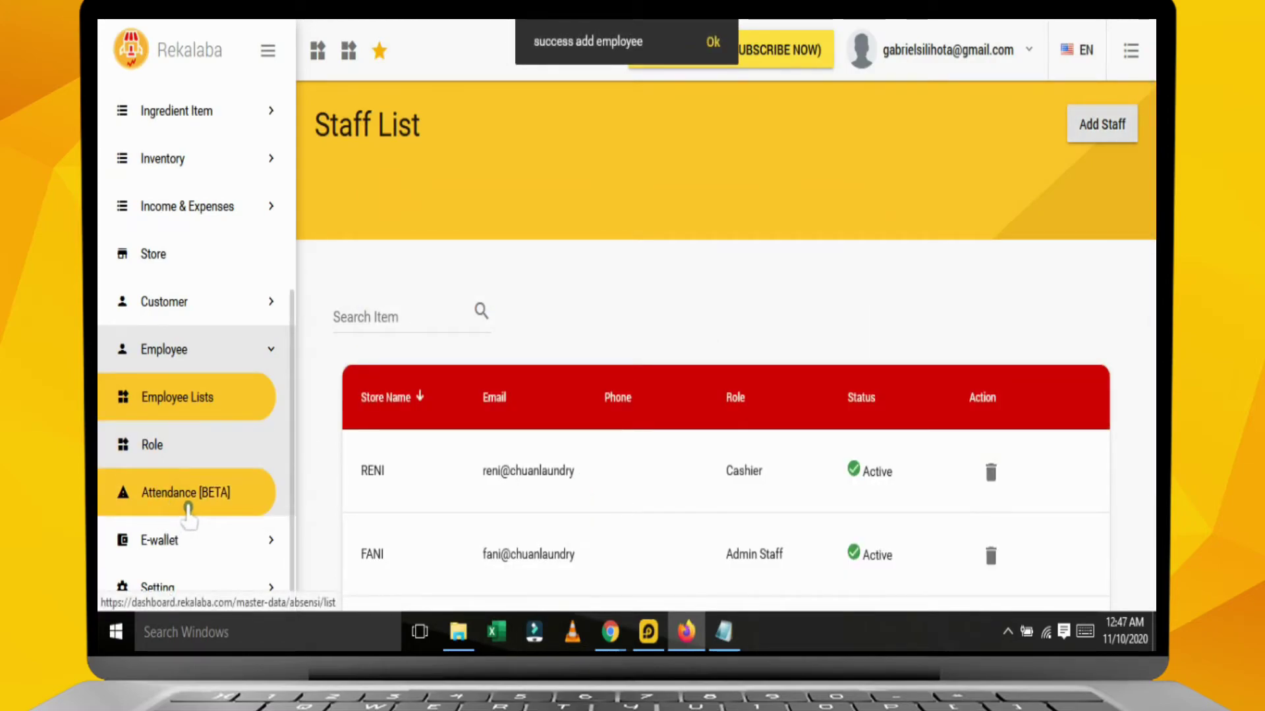
Check the Attendance [BETA] list, then return to the staff list.
{"action": "left_click", "coordinate": [187, 507]}
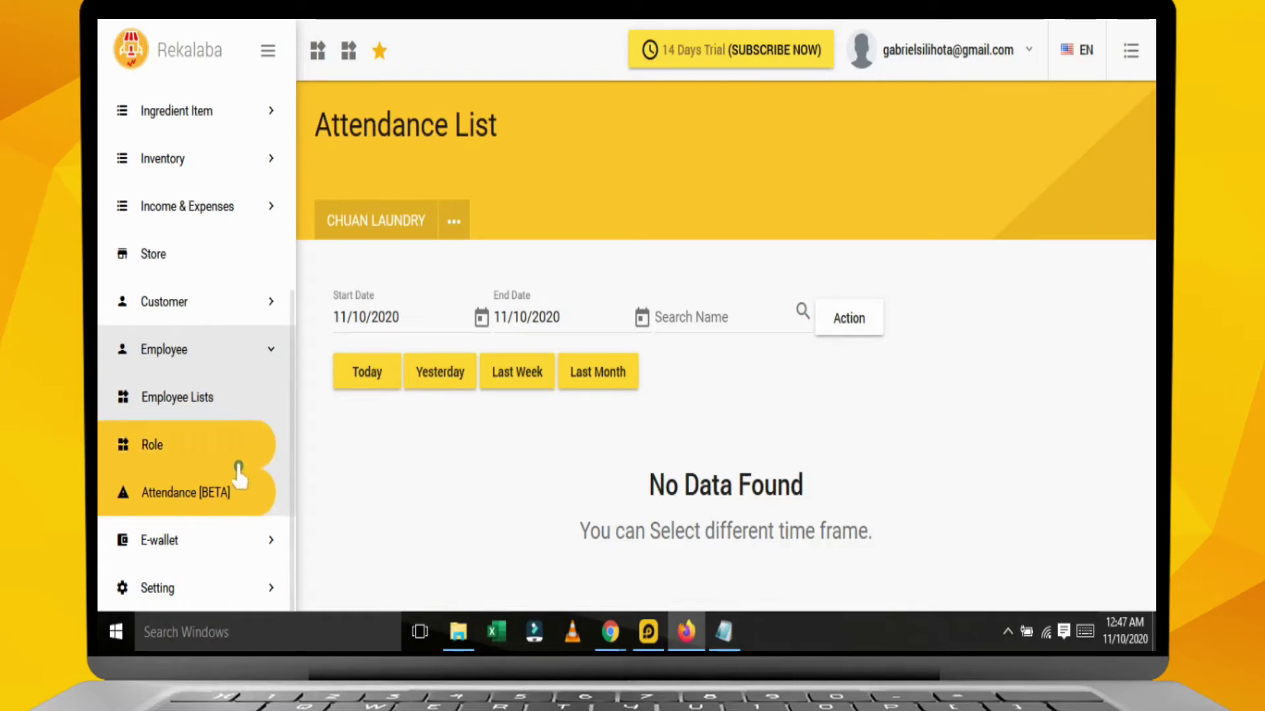
{"action": "left_click", "coordinate": [223, 411]}
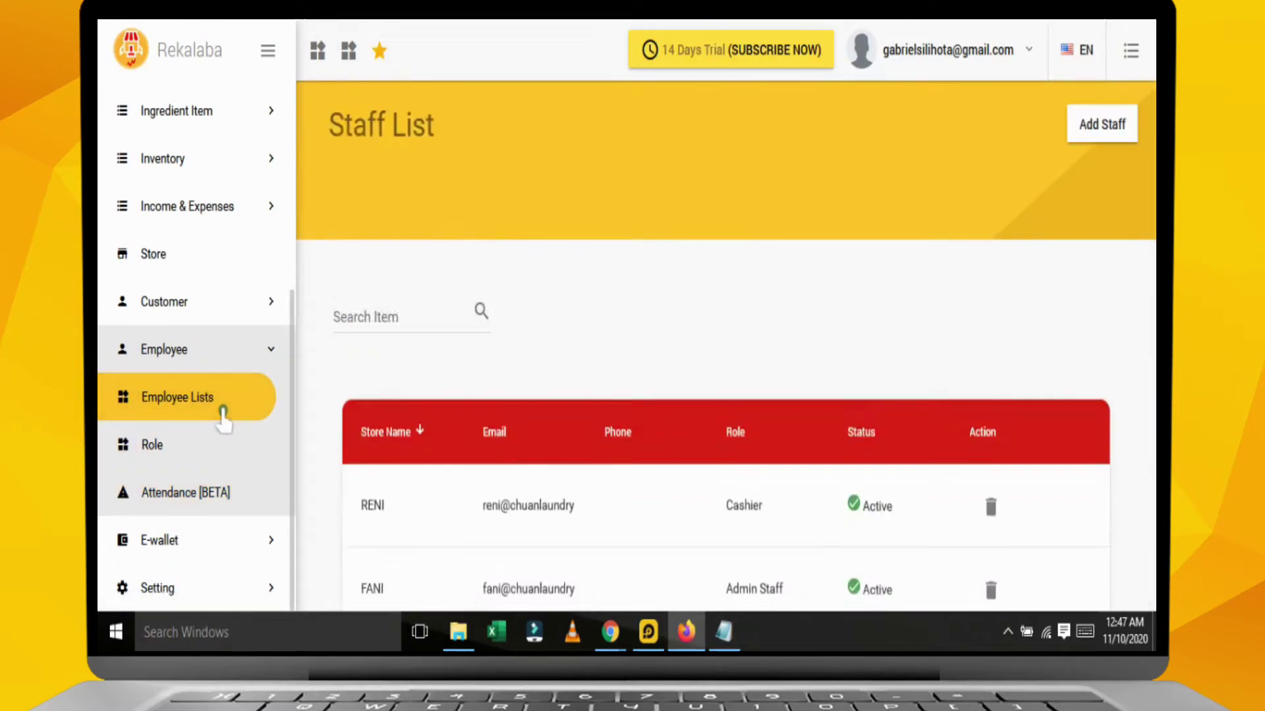
{"action": "scroll", "coordinate": [525, 517], "scroll_direction": "down", "scroll_amount": 3}
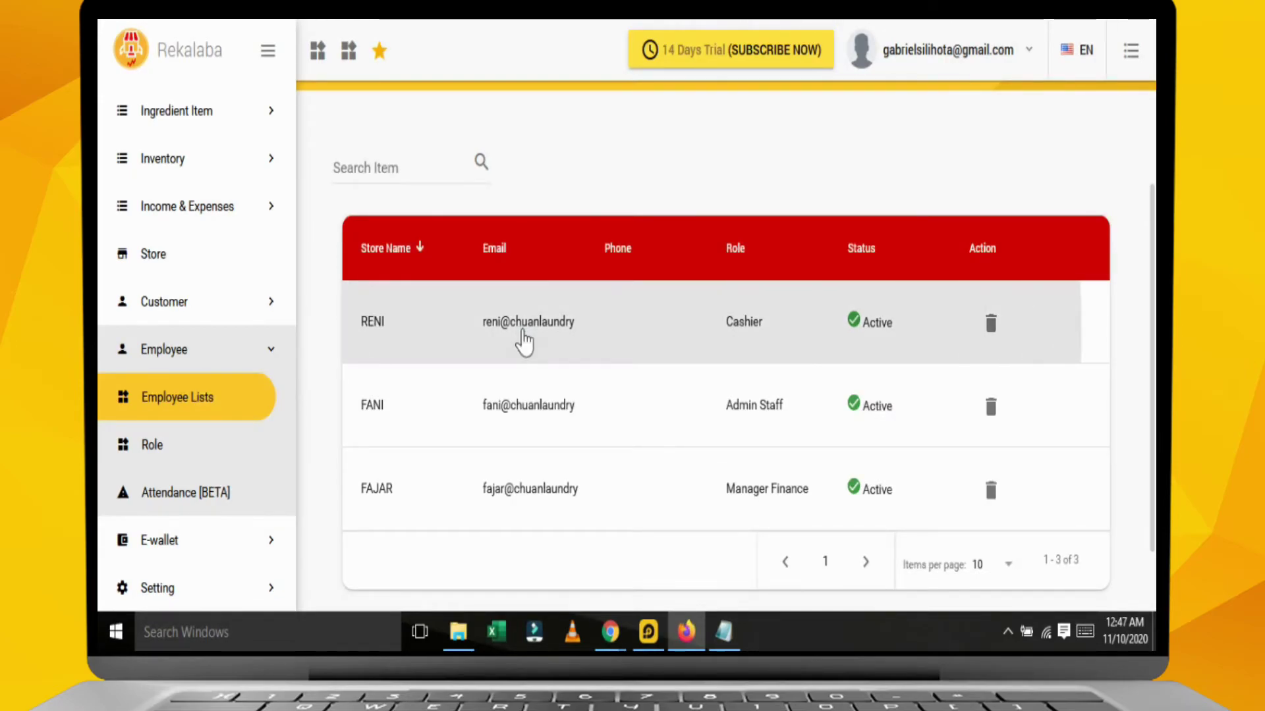
Open the cashier's staff record and reveal its login PIN in the access settings.
{"action": "left_click", "coordinate": [521, 333]}
{"action": "left_click_drag", "start_coordinate": [511, 291], "coordinate": [367, 318]}
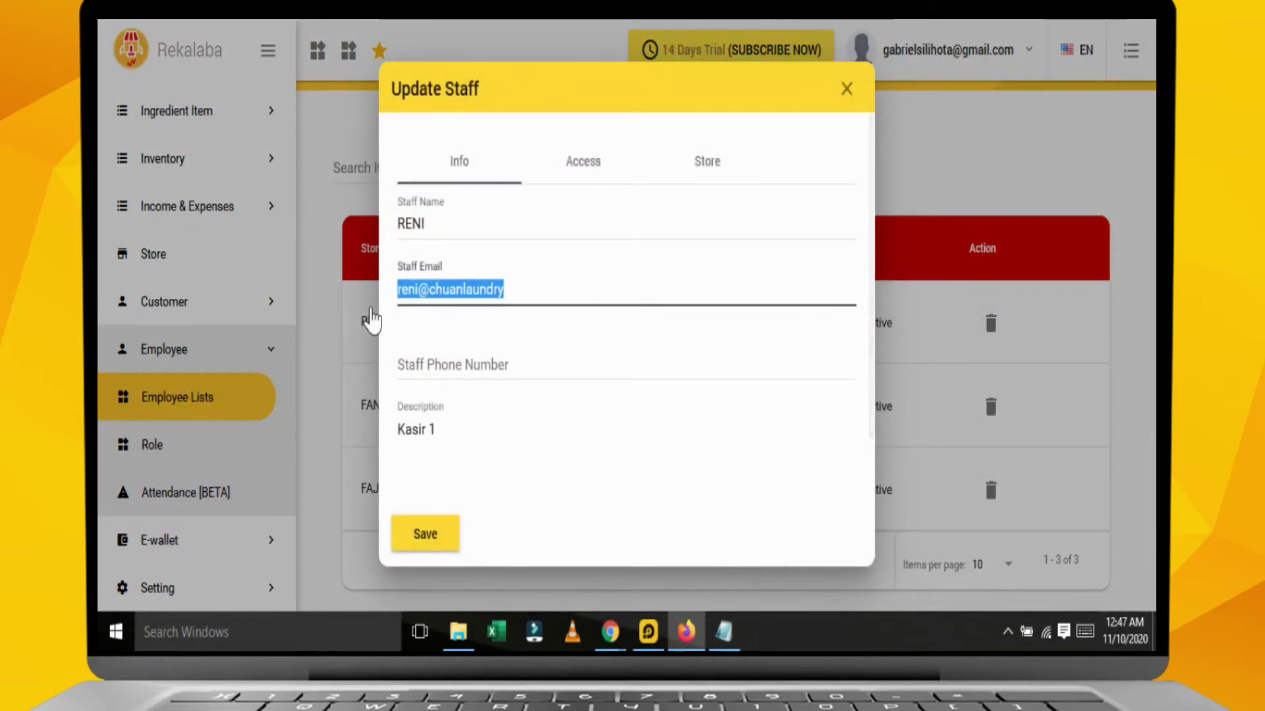
{"action": "left_click", "coordinate": [589, 168]}
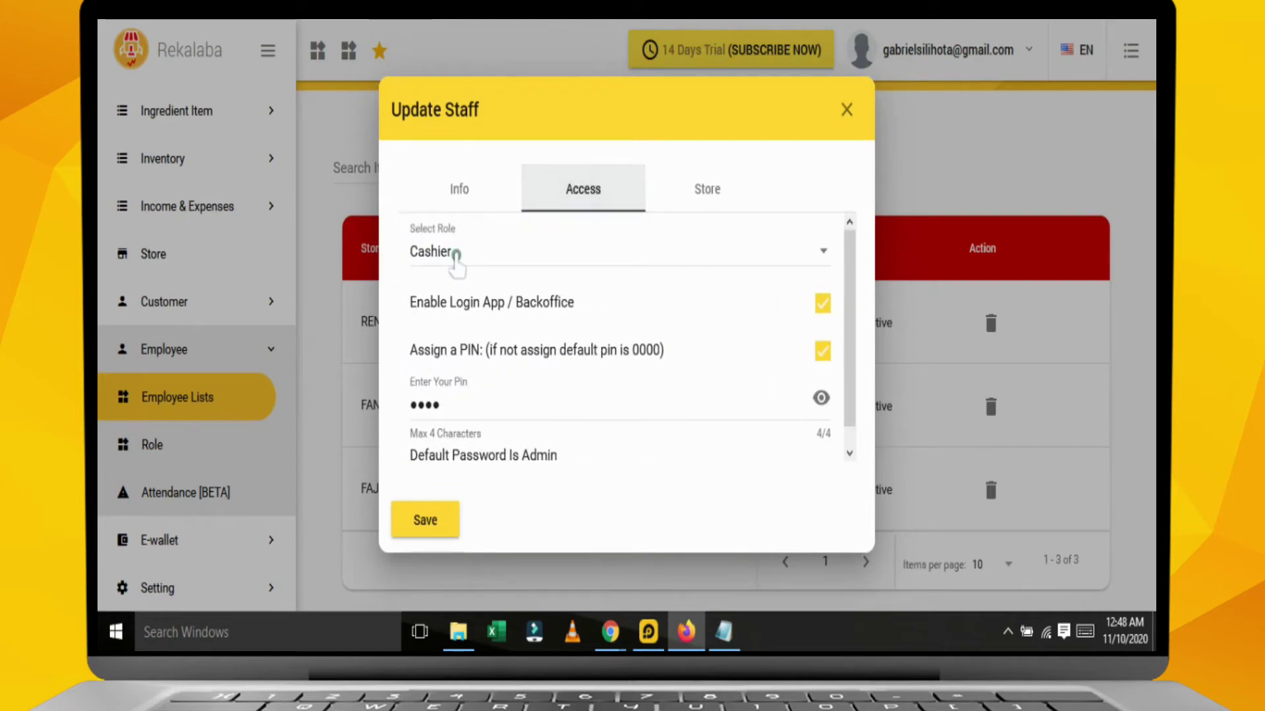
{"action": "left_click", "coordinate": [821, 399]}
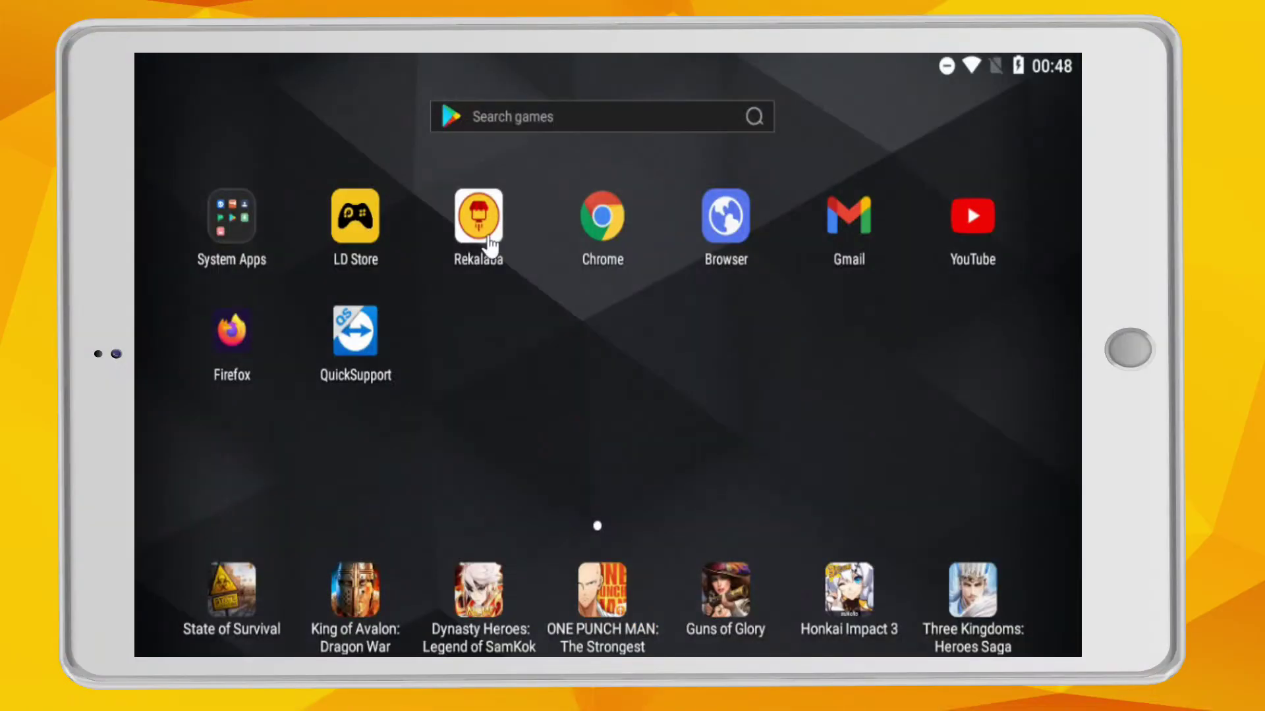
Launch the Rekalaba app, open the sign-in form and enter the cashier's e-mail.
{"action": "left_click", "coordinate": [489, 250]}
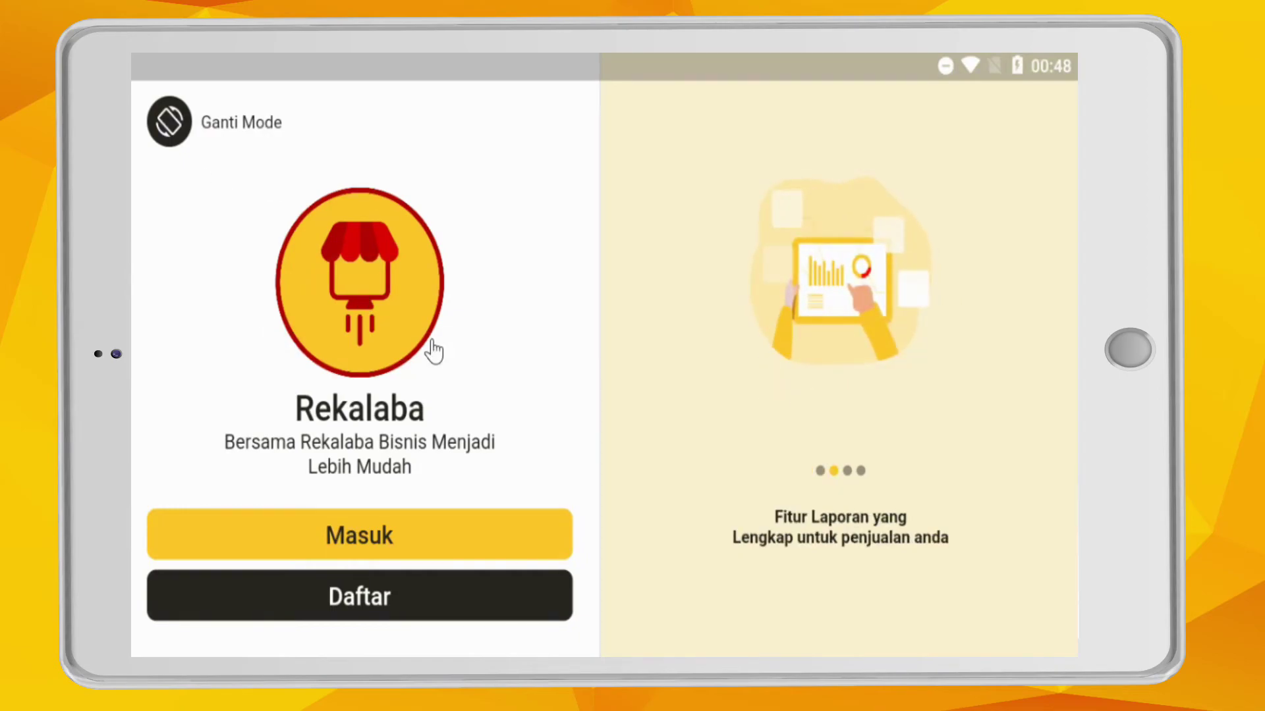
{"action": "left_click", "coordinate": [422, 544]}
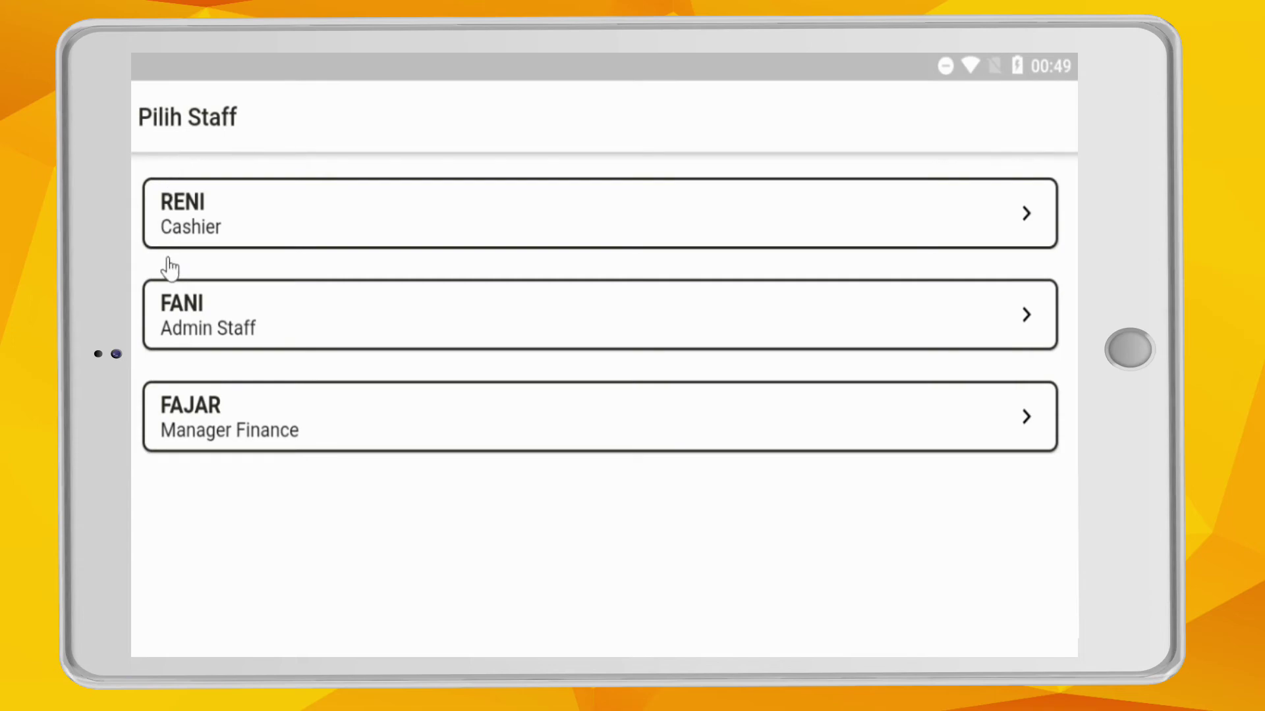
Select the cashier and try the default PIN, which is rejected.
{"action": "left_click", "coordinate": [217, 229]}
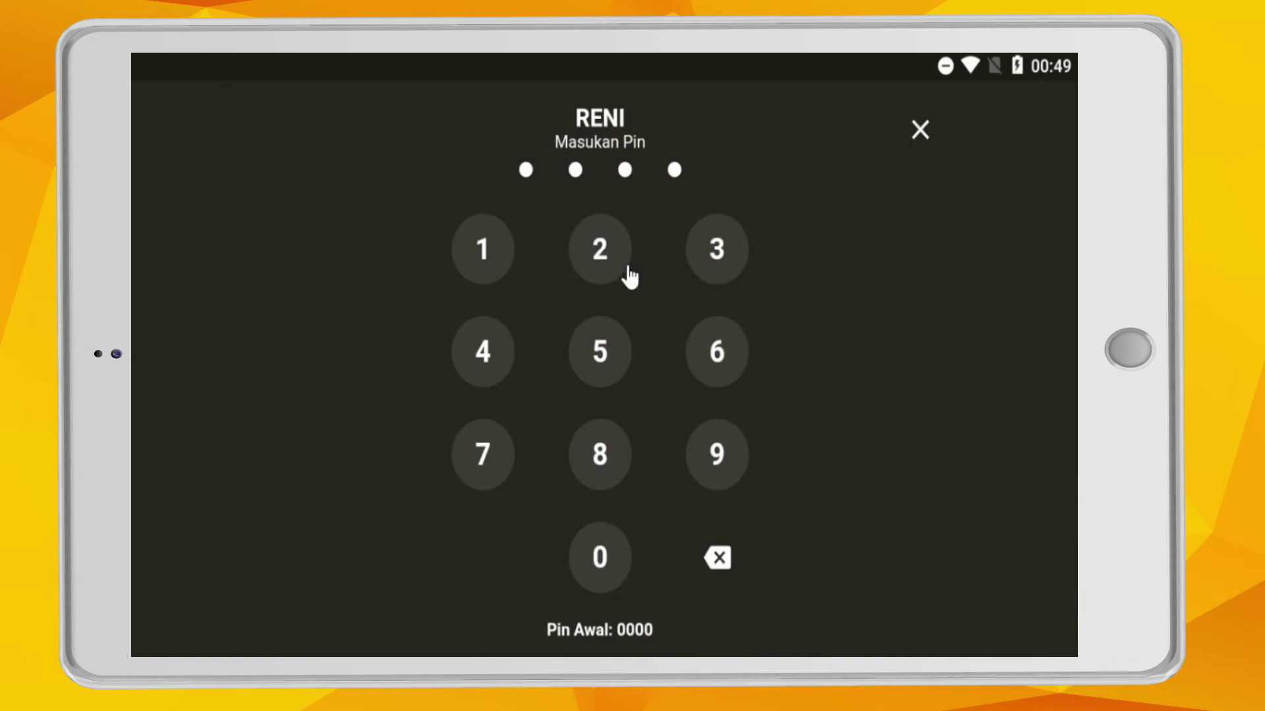
{"action": "left_click", "coordinate": [604, 580]}
{"action": "left_click", "coordinate": [604, 579]}
{"action": "left_click", "coordinate": [603, 578]}
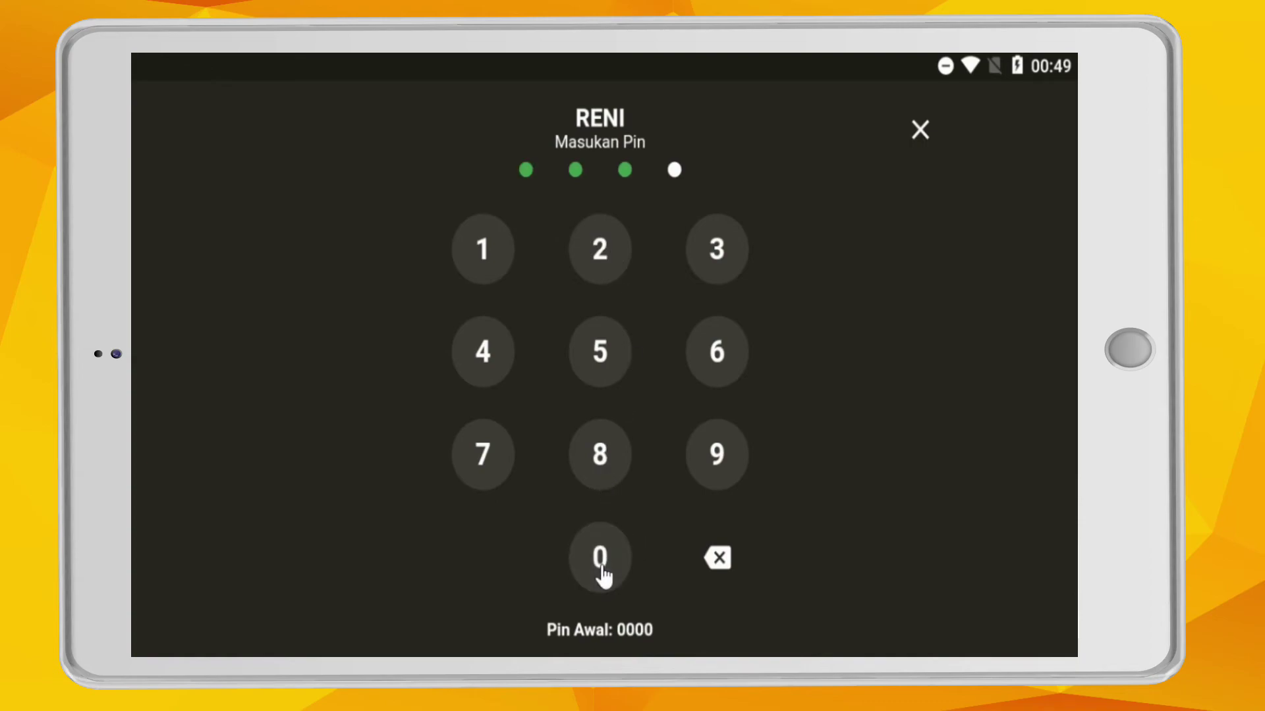
{"action": "left_click", "coordinate": [604, 577]}
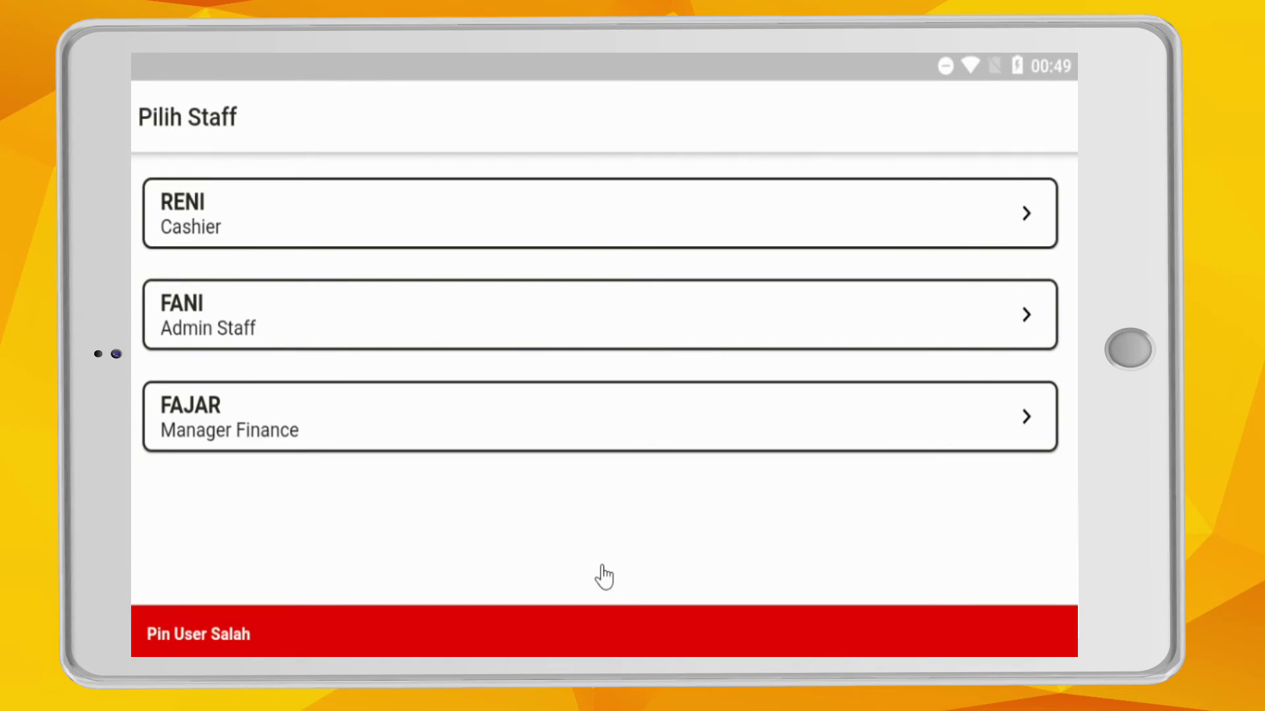
Select the cashier again and enter the correct PIN to reach the sales screen.
{"action": "left_click", "coordinate": [265, 220]}
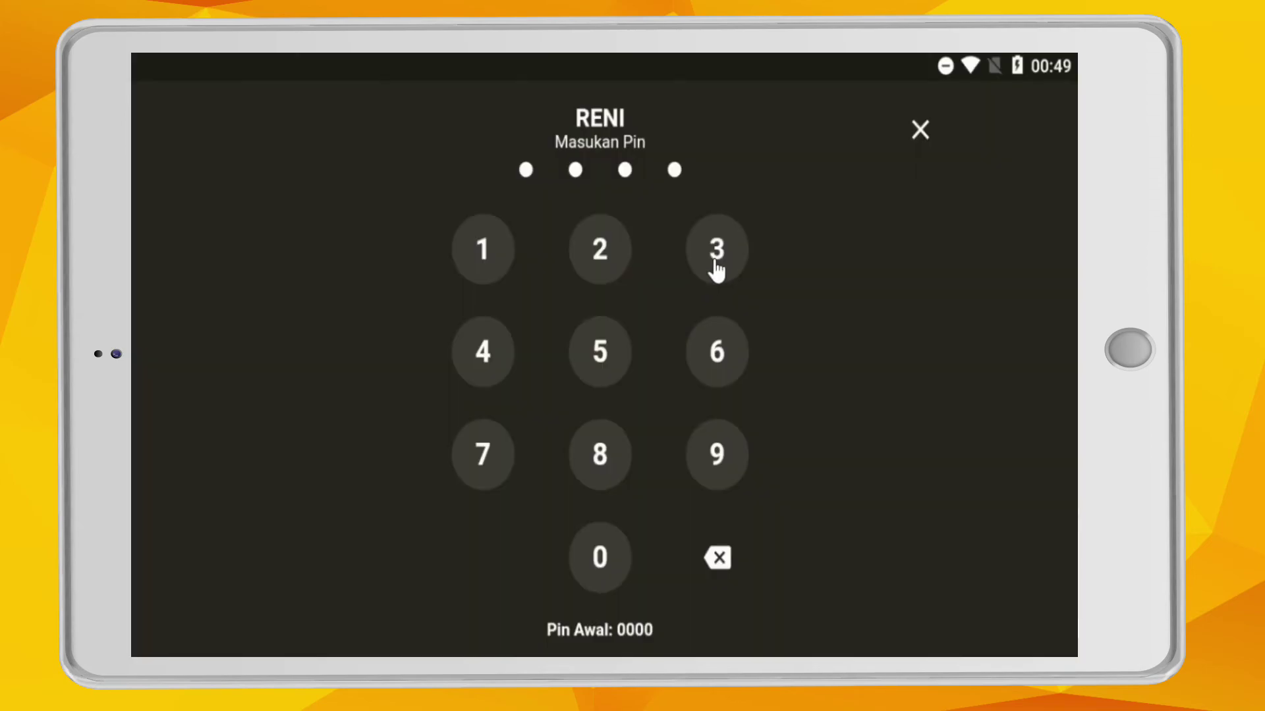
{"action": "left_click", "coordinate": [717, 266]}
{"action": "left_click", "coordinate": [717, 267]}
{"action": "left_click", "coordinate": [716, 267]}
{"action": "left_click", "coordinate": [716, 266]}
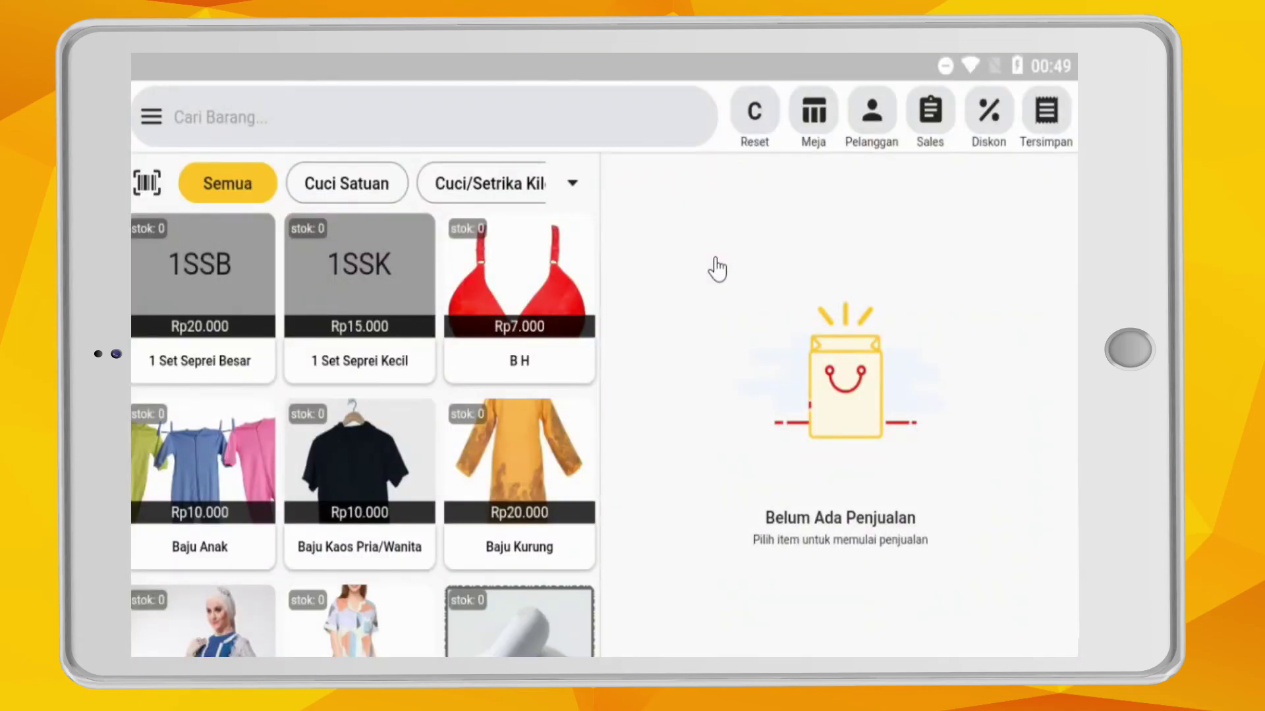
Clock the cashier in from Absensi Karyawan with a photo, allowing camera access.
{"action": "scroll", "coordinate": [484, 426], "scroll_direction": "down", "scroll_amount": 1}
{"action": "scroll", "coordinate": [484, 427], "scroll_direction": "down", "scroll_amount": 10}
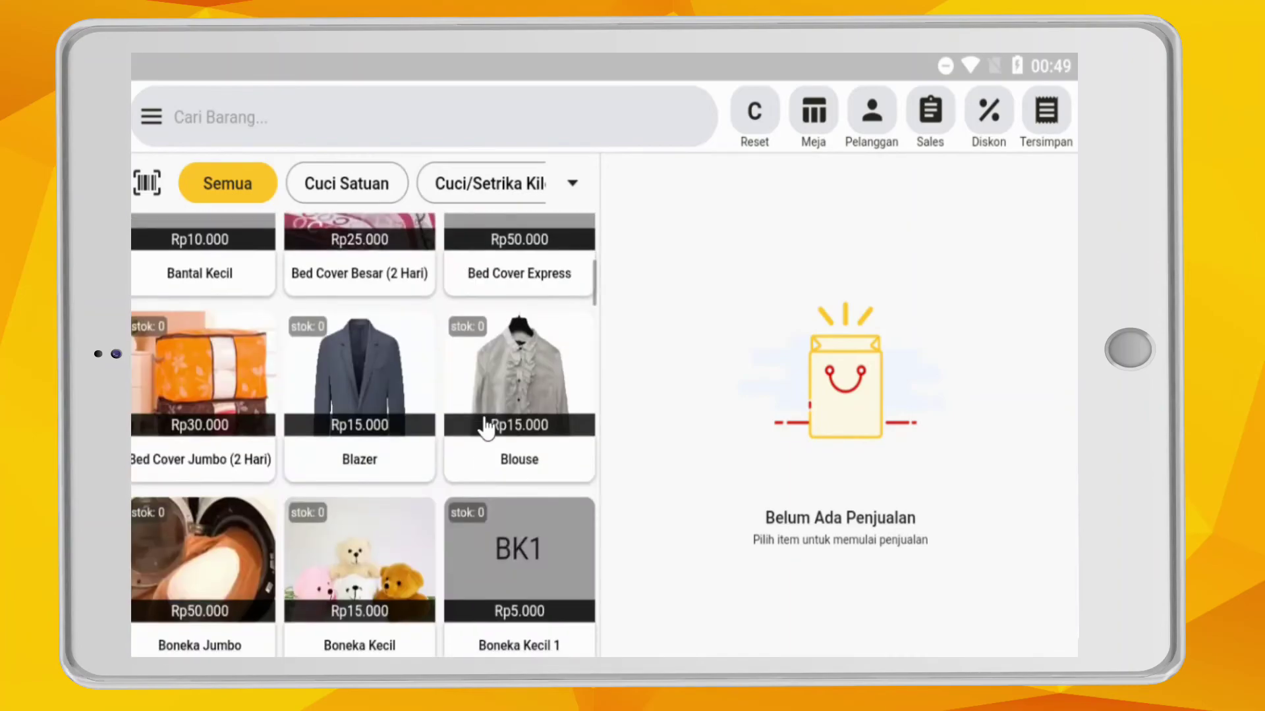
{"action": "scroll", "coordinate": [484, 426], "scroll_direction": "down", "scroll_amount": 4}
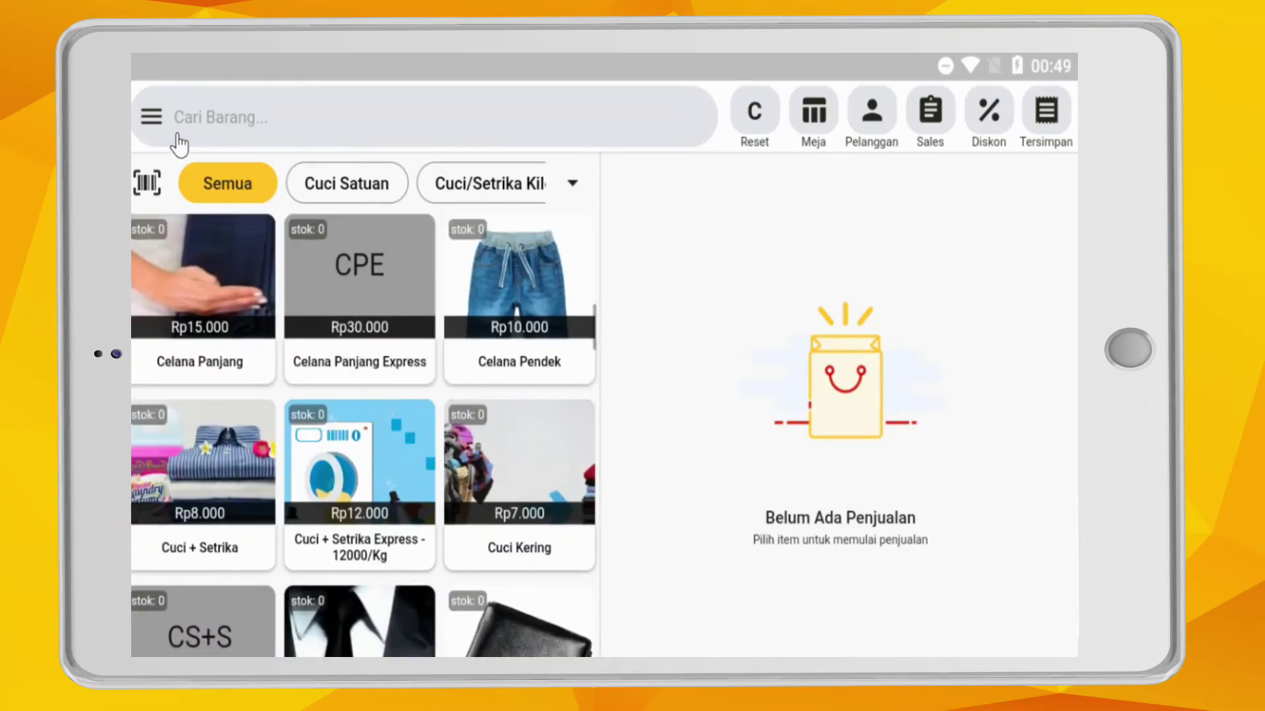
{"action": "left_click", "coordinate": [158, 124]}
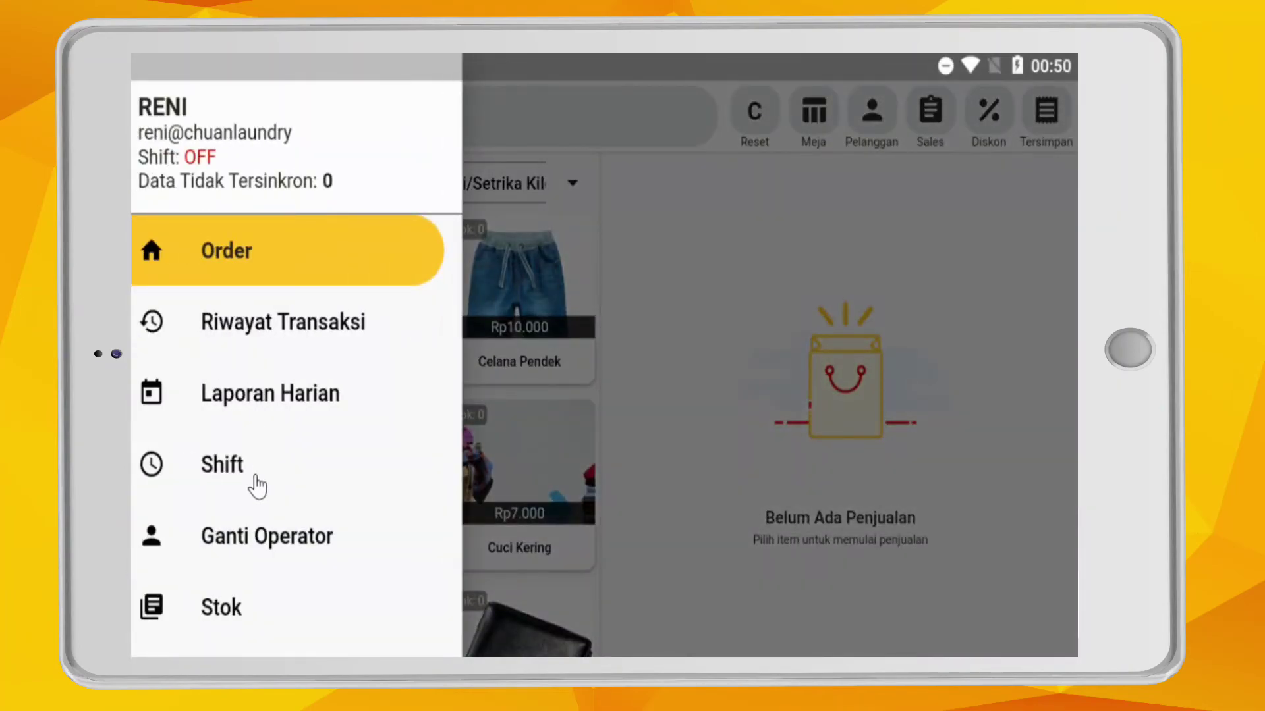
{"action": "scroll", "coordinate": [283, 480], "scroll_direction": "down", "scroll_amount": 5}
{"action": "left_click", "coordinate": [293, 566]}
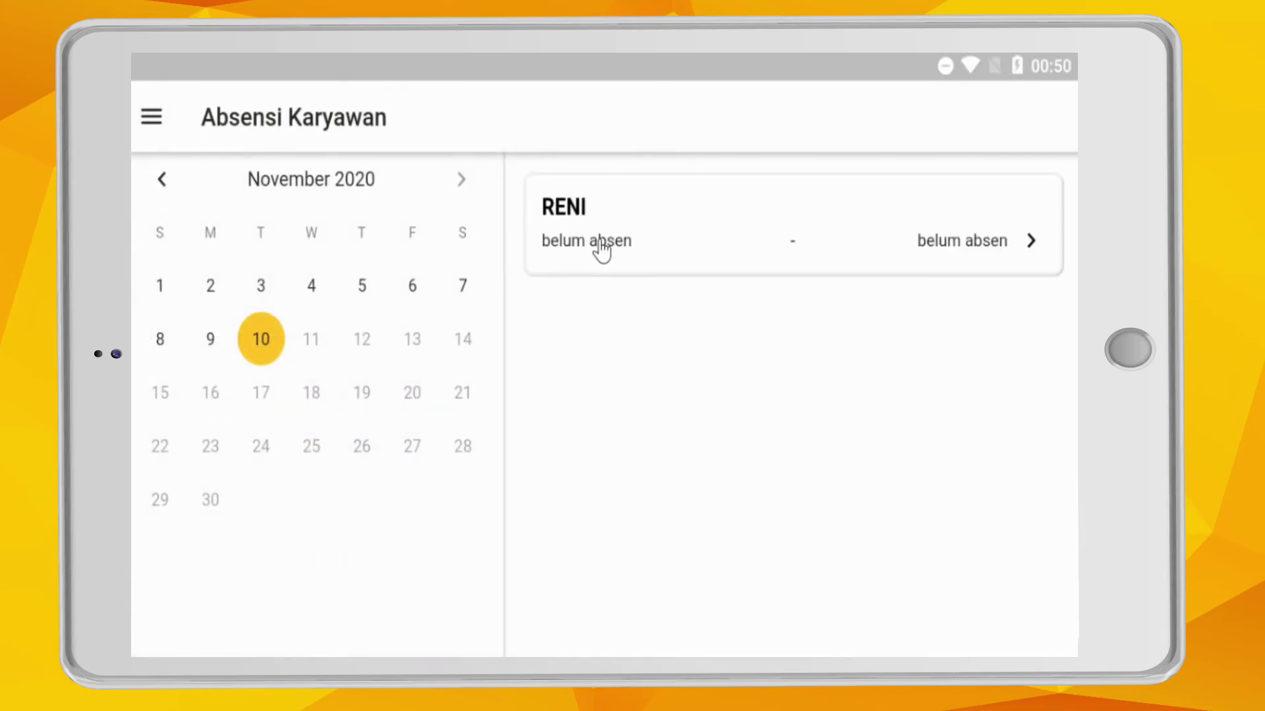
{"action": "left_click", "coordinate": [601, 251]}
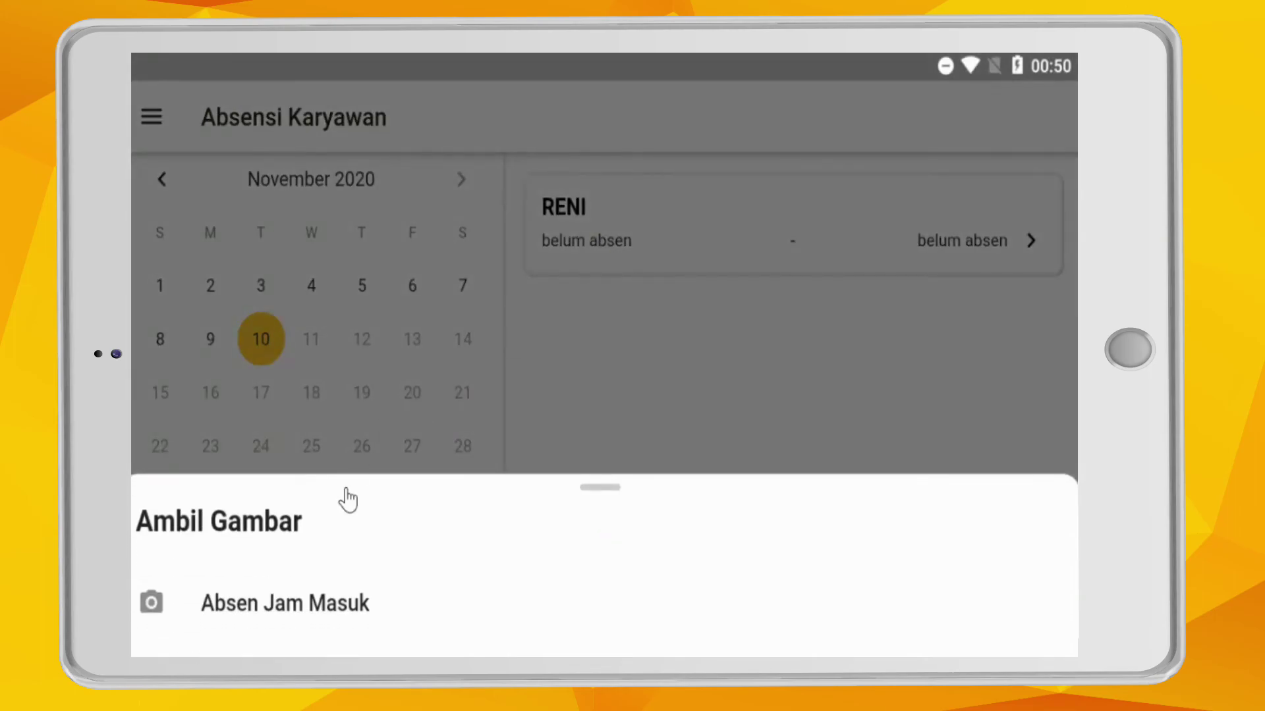
{"action": "left_click", "coordinate": [342, 616]}
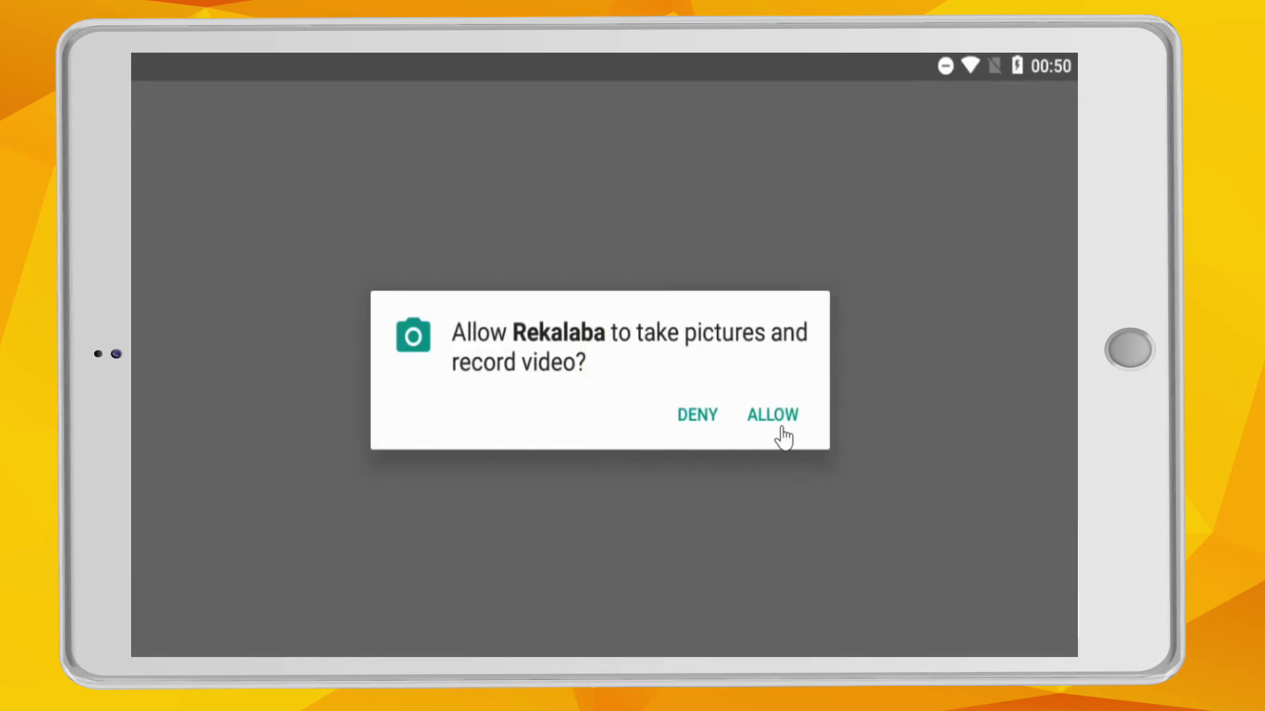
{"action": "left_click", "coordinate": [780, 434]}
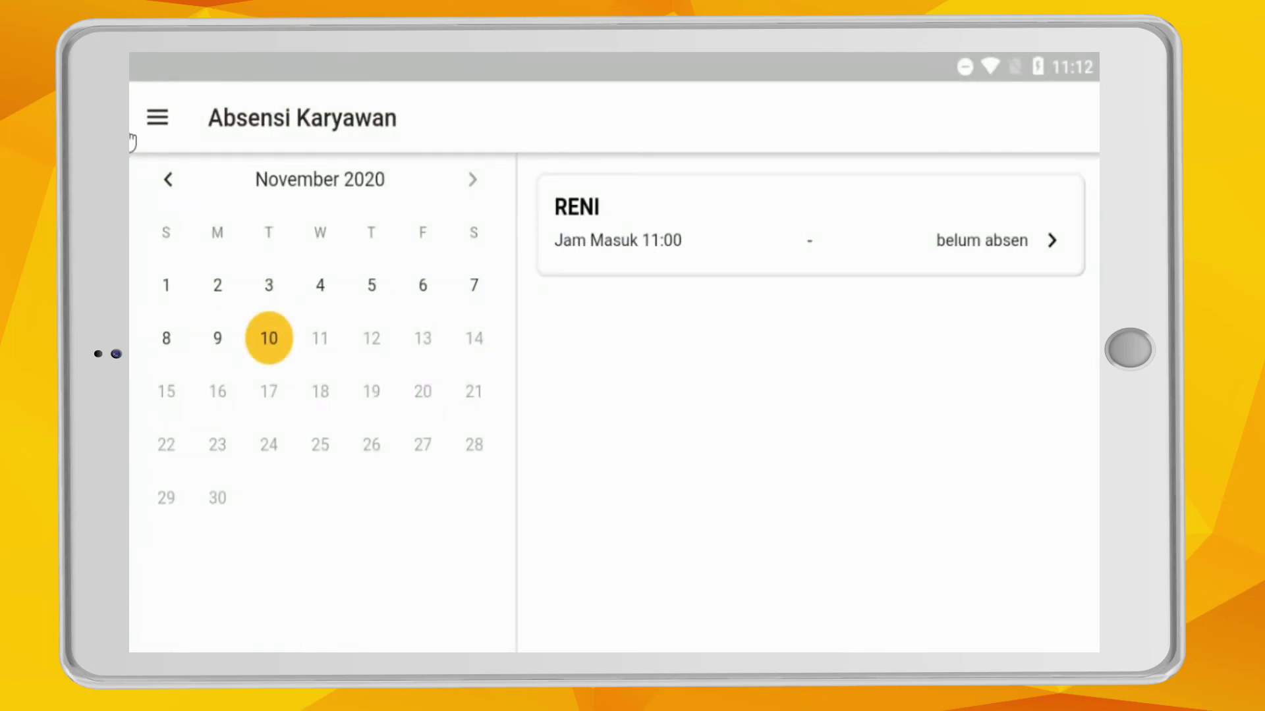
Check the shift status in the navigation menu, then close it.
{"action": "left_click", "coordinate": [158, 118]}
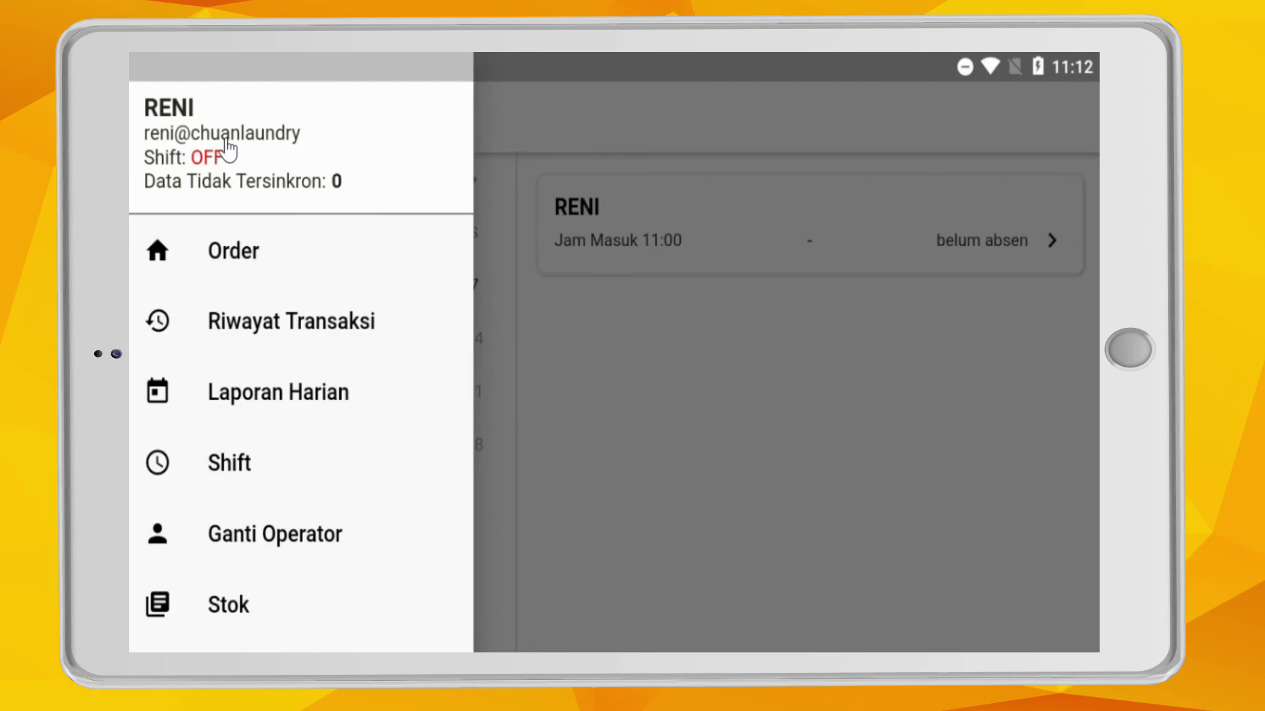
{"action": "left_click", "coordinate": [681, 353]}
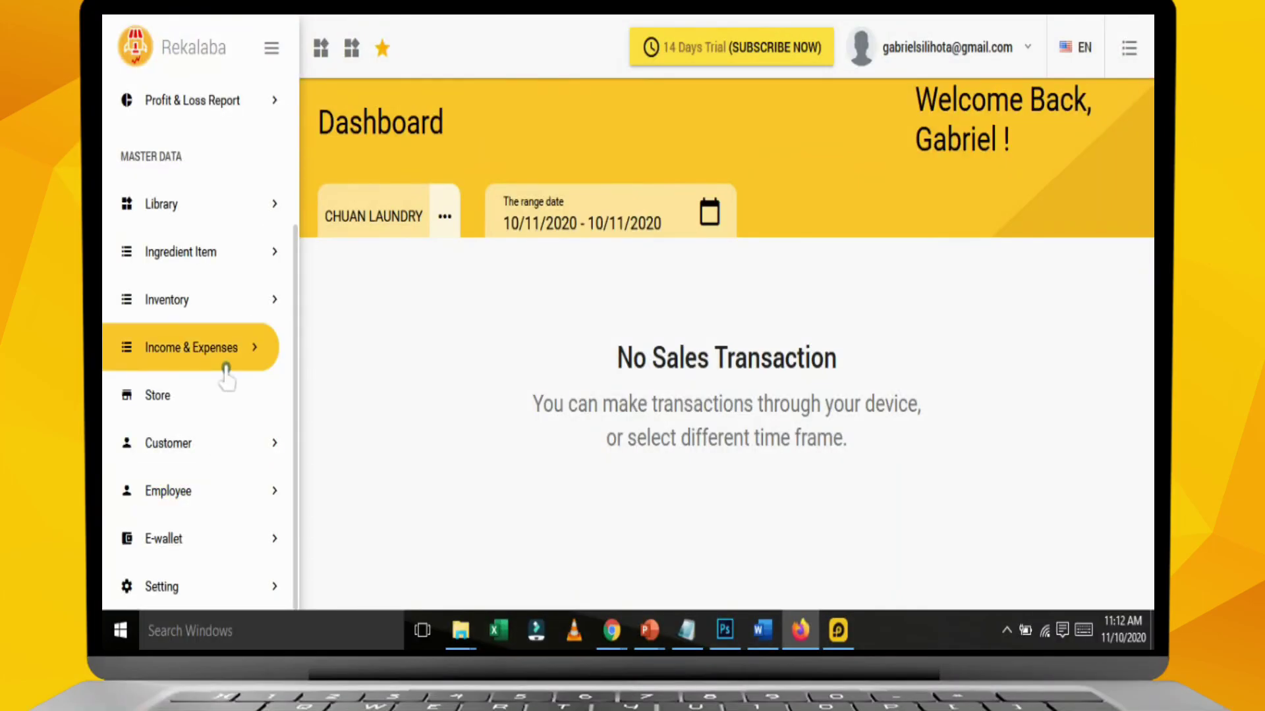
{"action": "scroll", "coordinate": [203, 259], "scroll_direction": "up", "scroll_amount": 1}
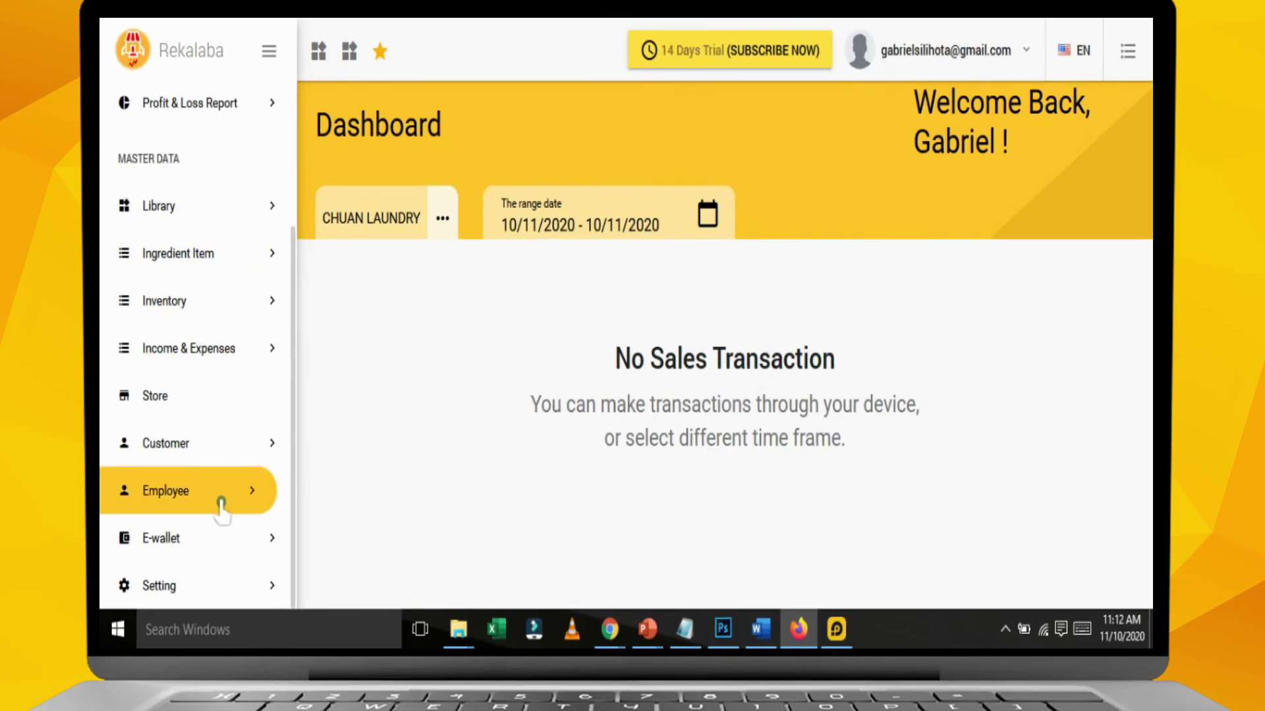
Expand Employee and open Attendance [BETA] to view the cashier's 2020-11-10 CHUAN LAUNDRY record.
{"action": "left_click", "coordinate": [222, 505]}
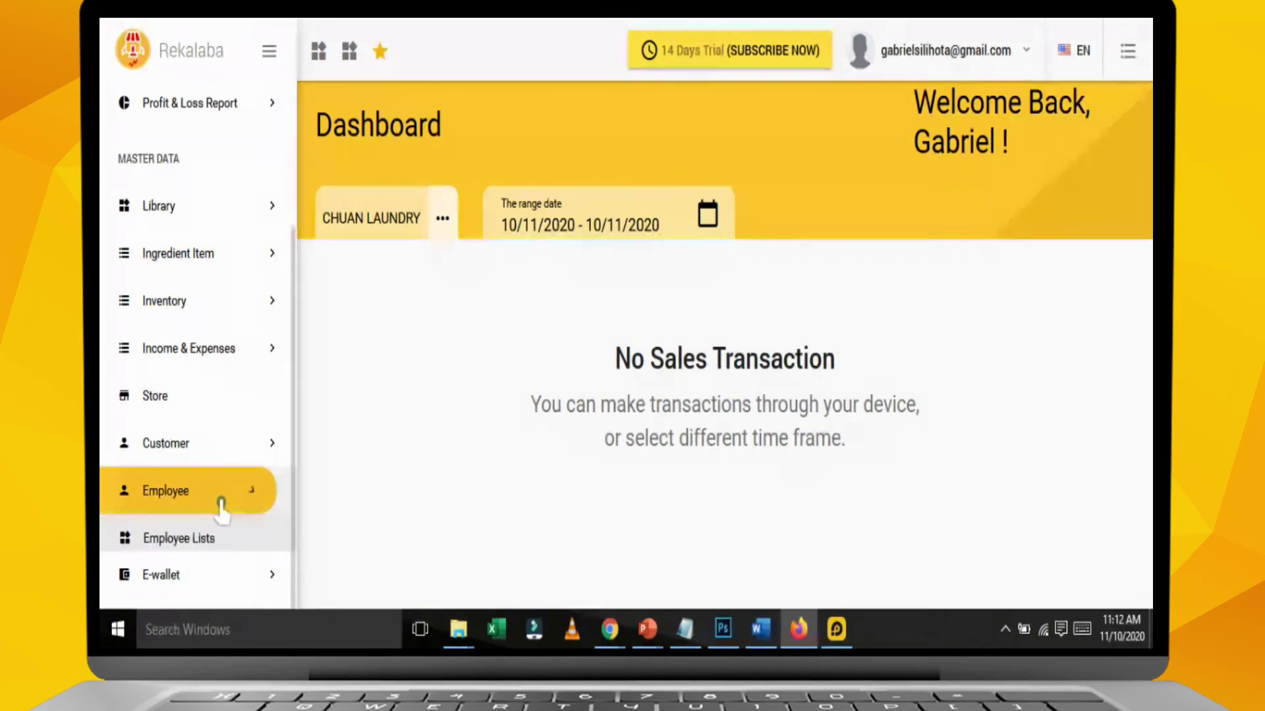
{"action": "scroll", "coordinate": [221, 501], "scroll_direction": "down", "scroll_amount": 1}
{"action": "scroll", "coordinate": [222, 490], "scroll_direction": "down", "scroll_amount": 1}
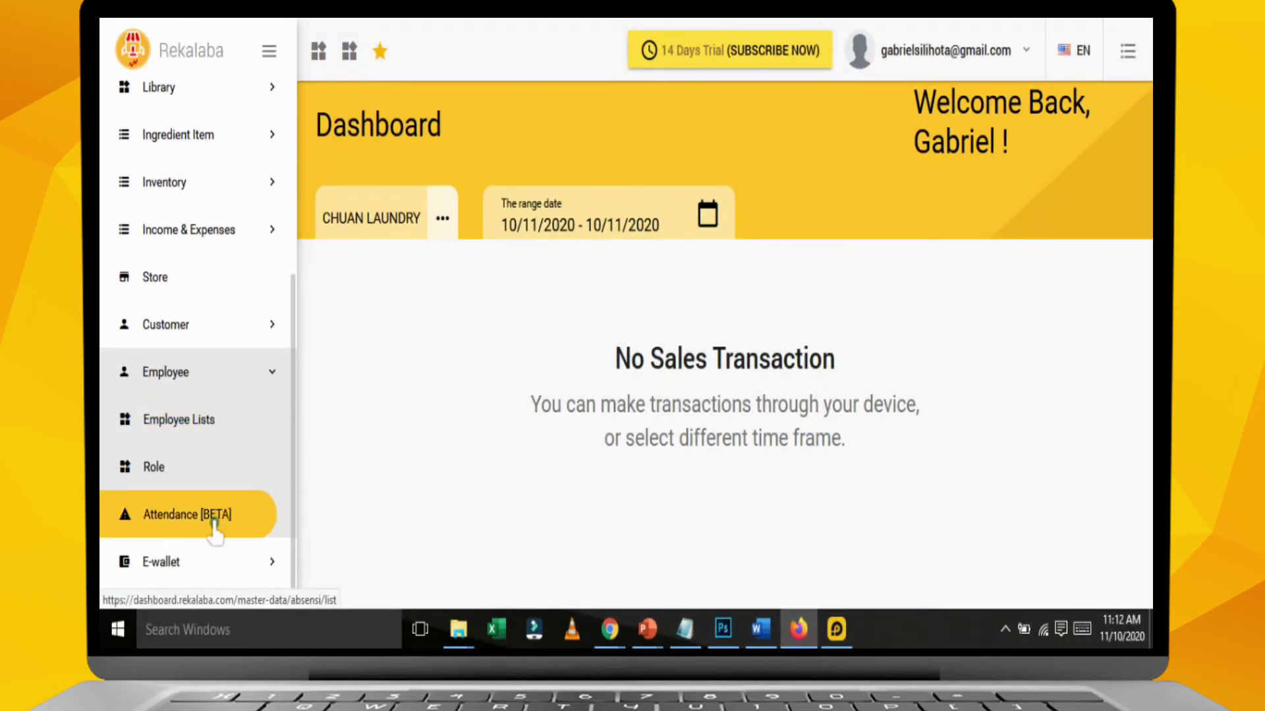
{"action": "left_click", "coordinate": [226, 522]}
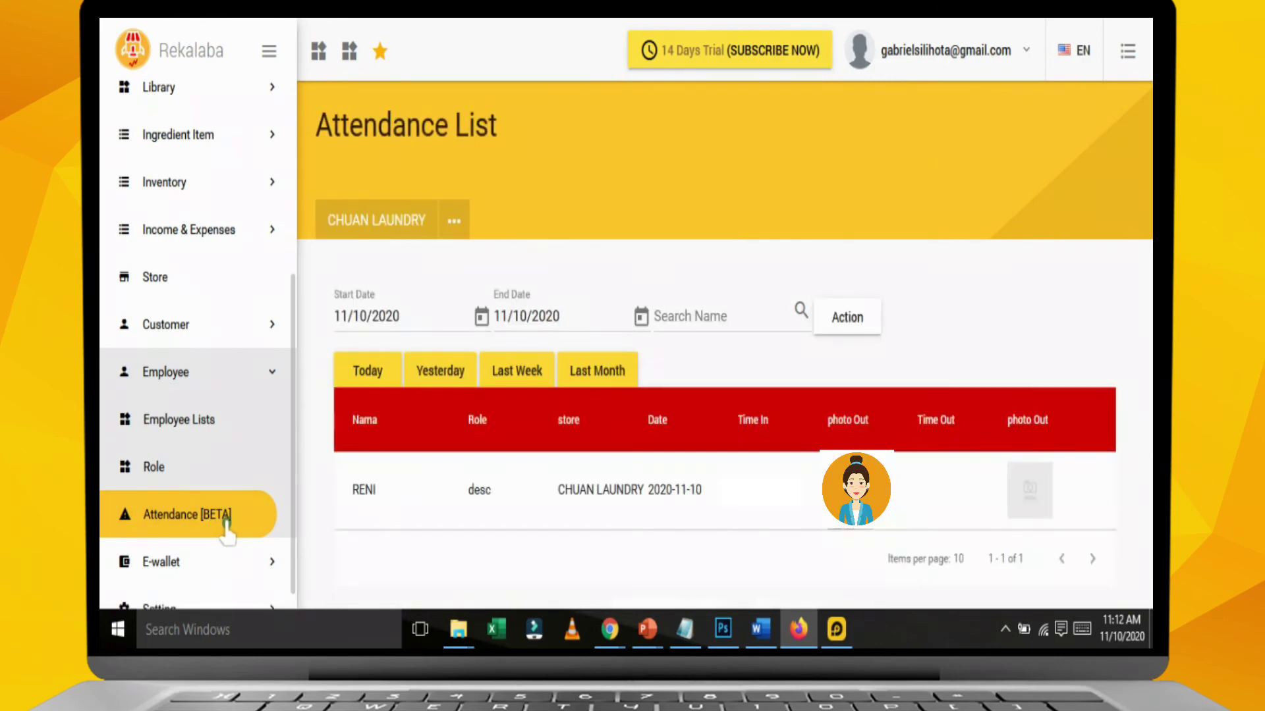
{"action": "scroll", "coordinate": [532, 528], "scroll_direction": "down", "scroll_amount": 2}
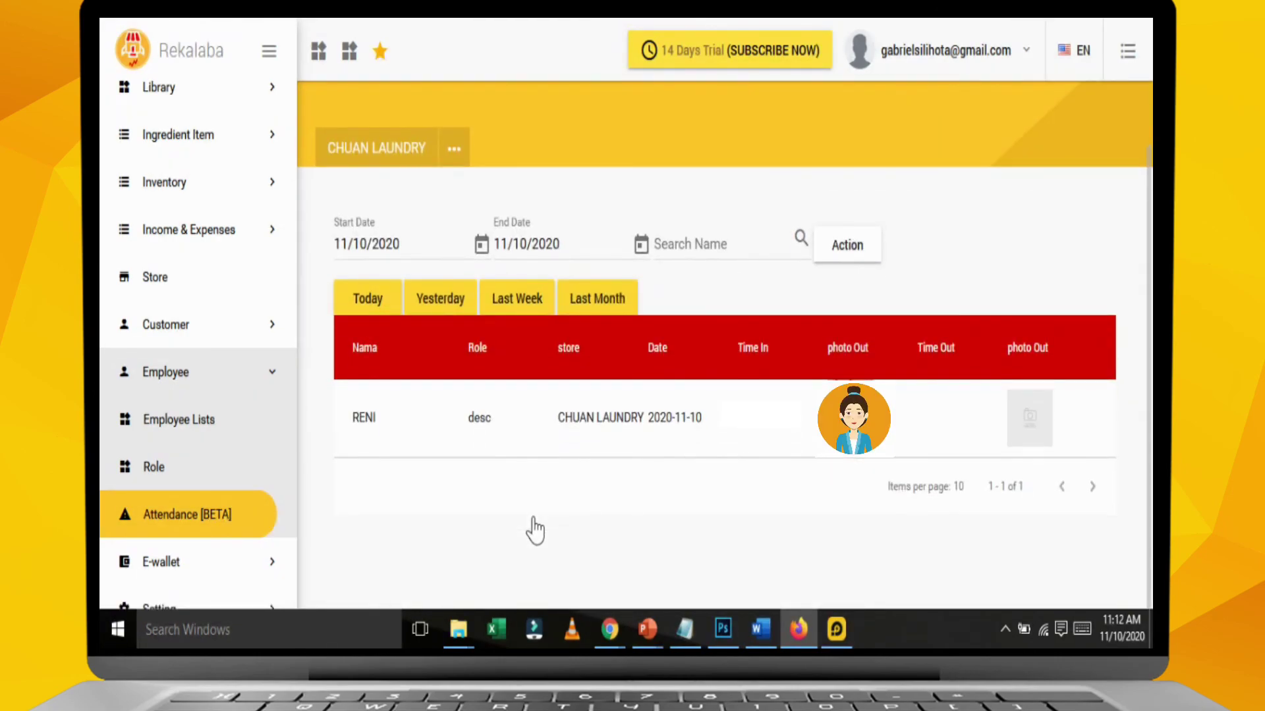